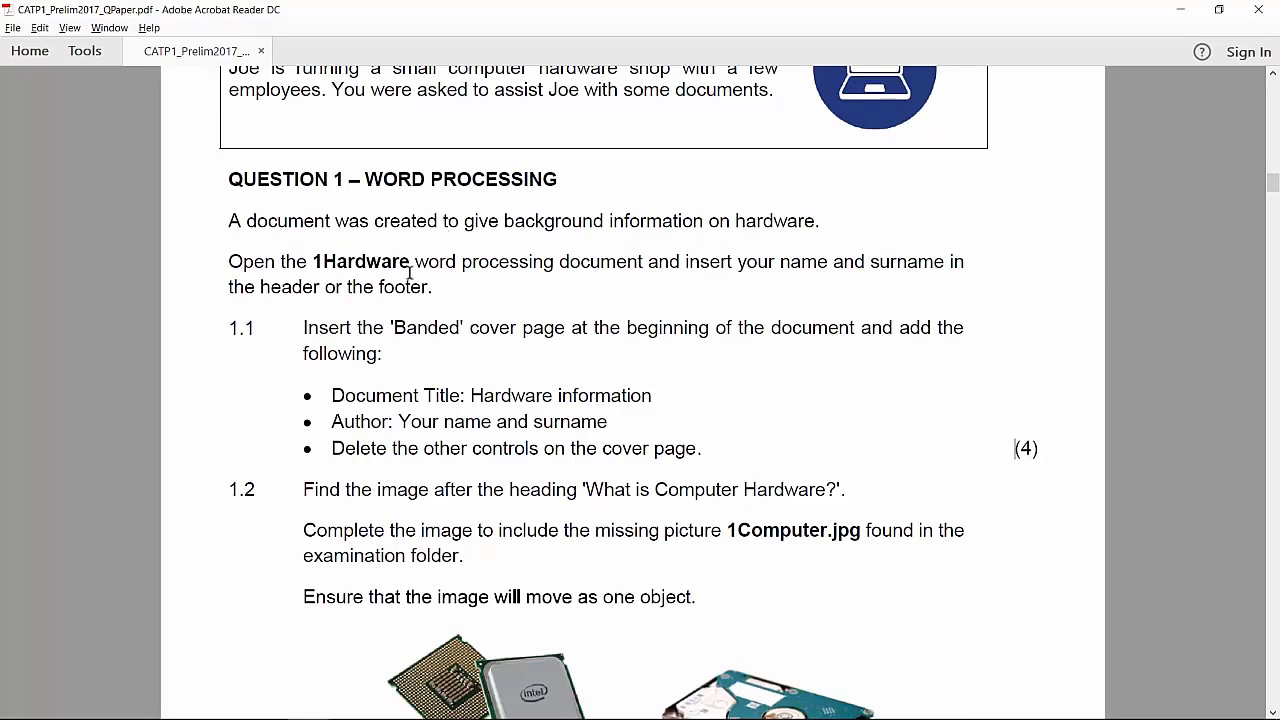
Step: After reading Question 1, switch to the 1Hardware Word document from the taskbar
left_click(246, 704)
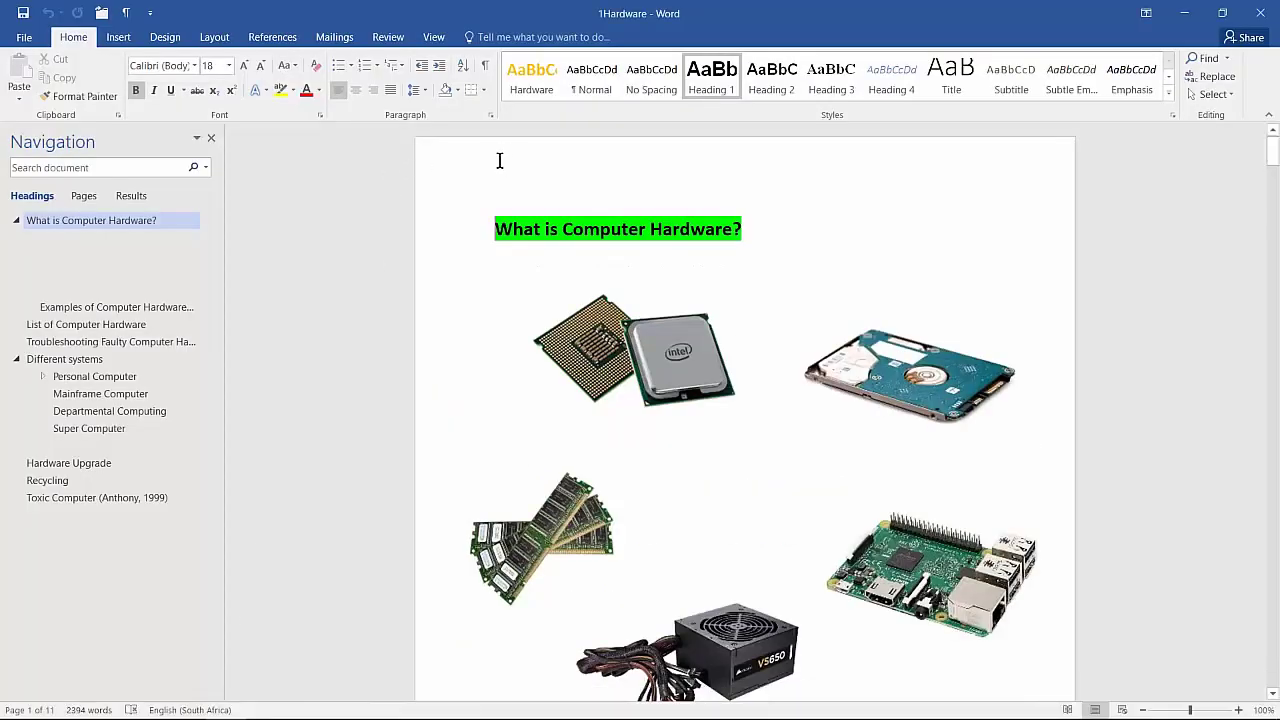
Step: Type the student's name into the page header, then bring up the Insert commands in Word
double_click(545, 172)
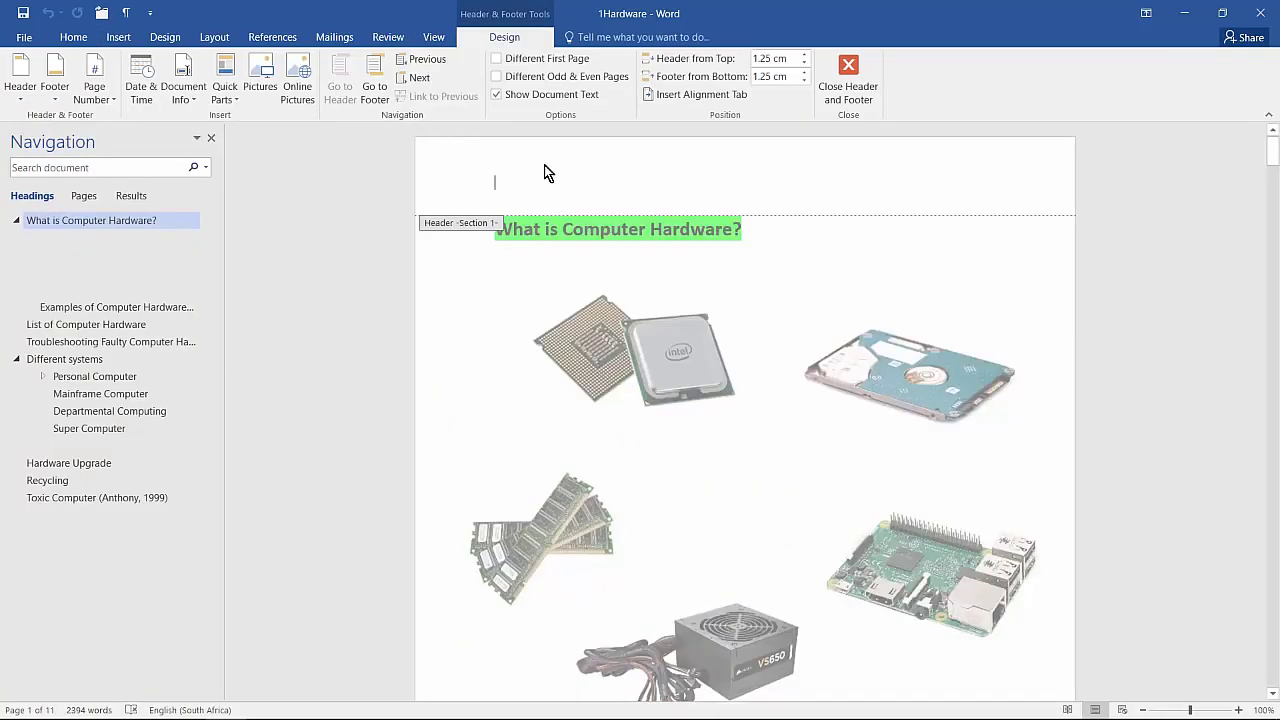
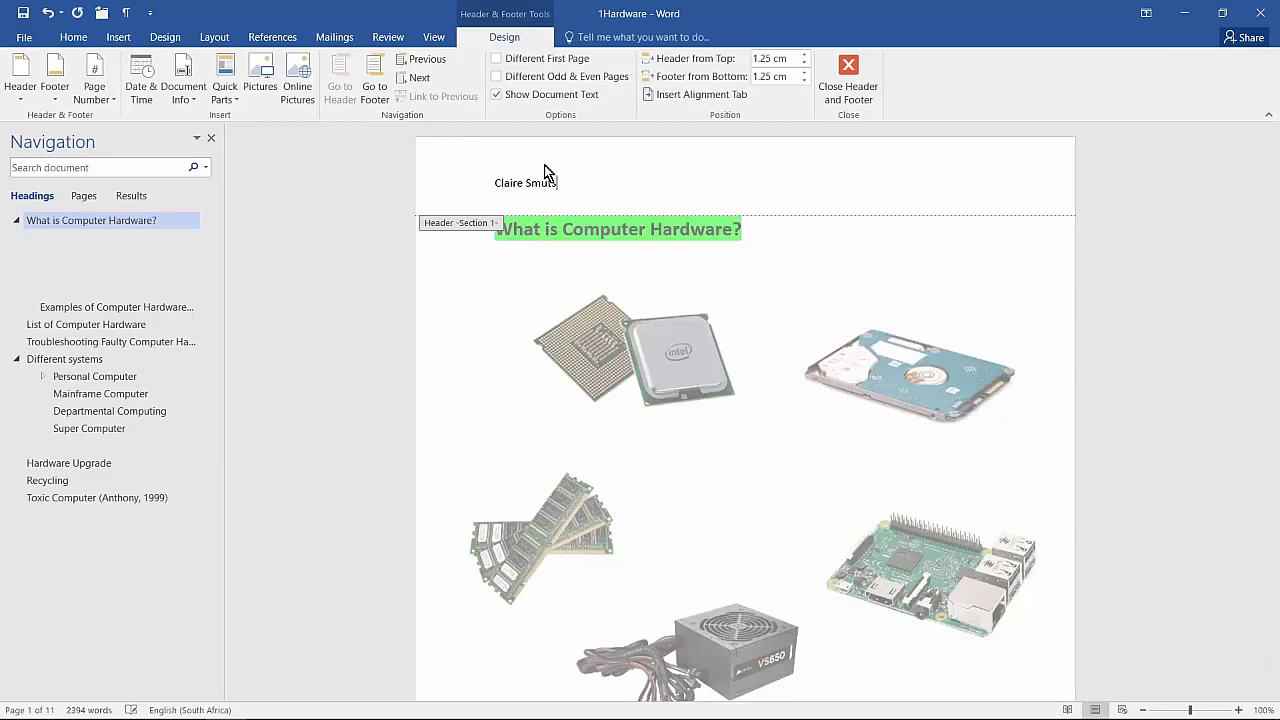
left_click(855, 76)
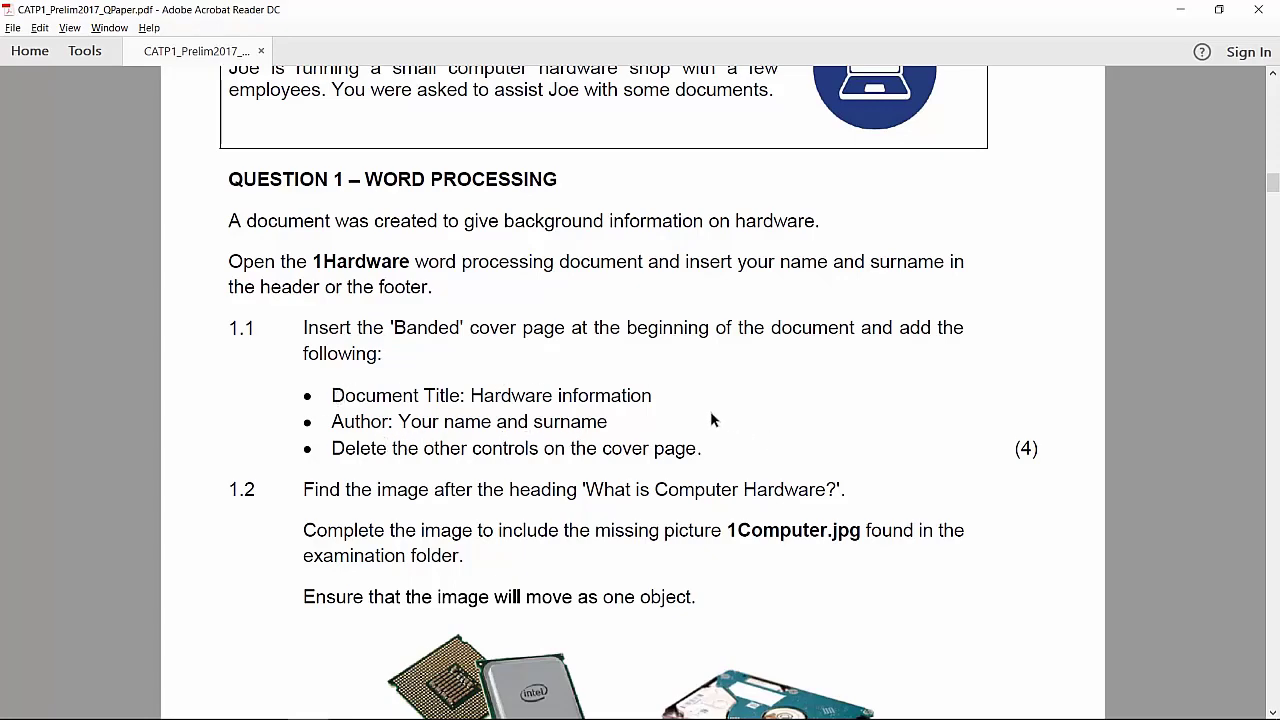
key("alt+Tab")
left_click(119, 40)
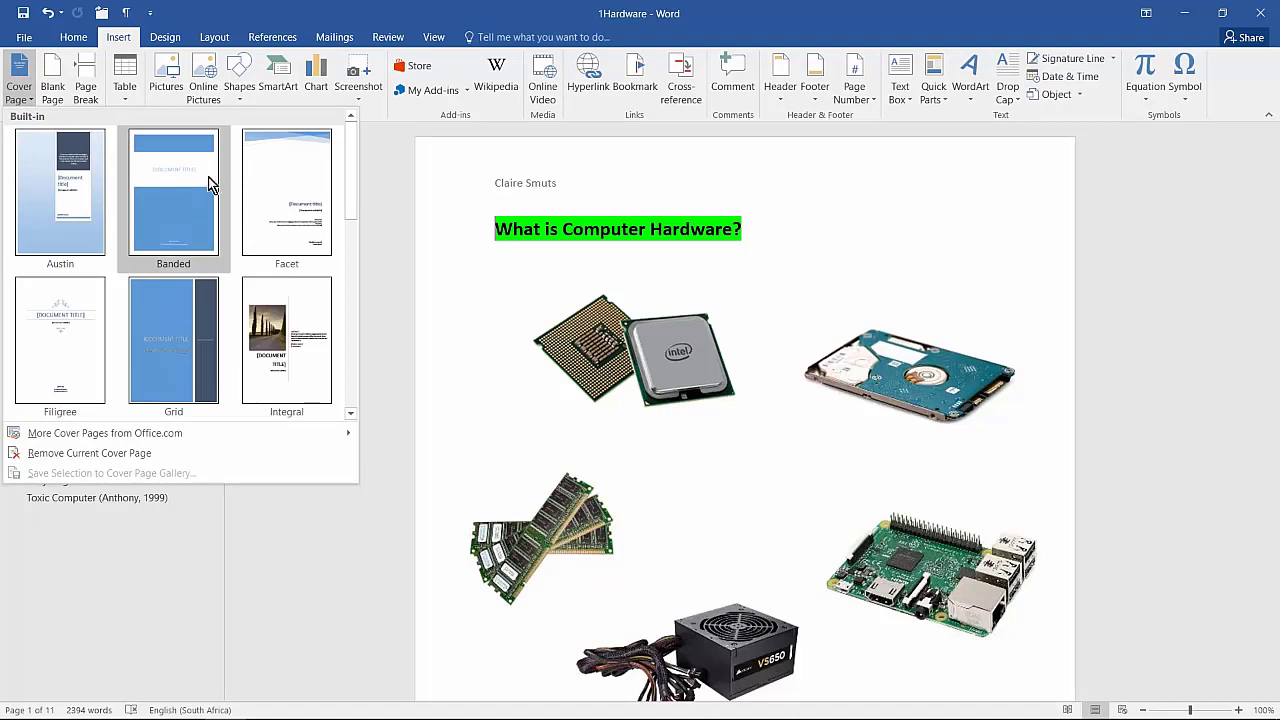
Step: Insert the Banded cover page titled 'HARDWARE INFORMATION' with the student's name as author
left_click(201, 216)
scroll(903, 257, "down", 3)
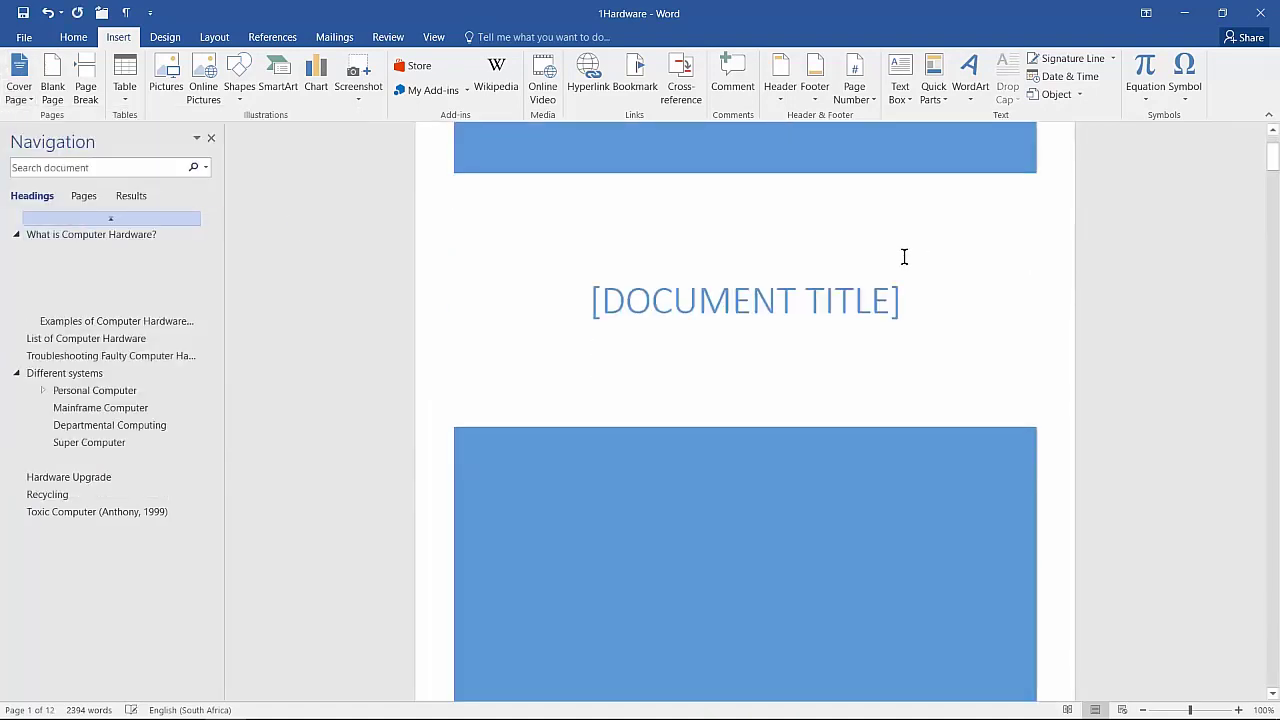
left_click(756, 262)
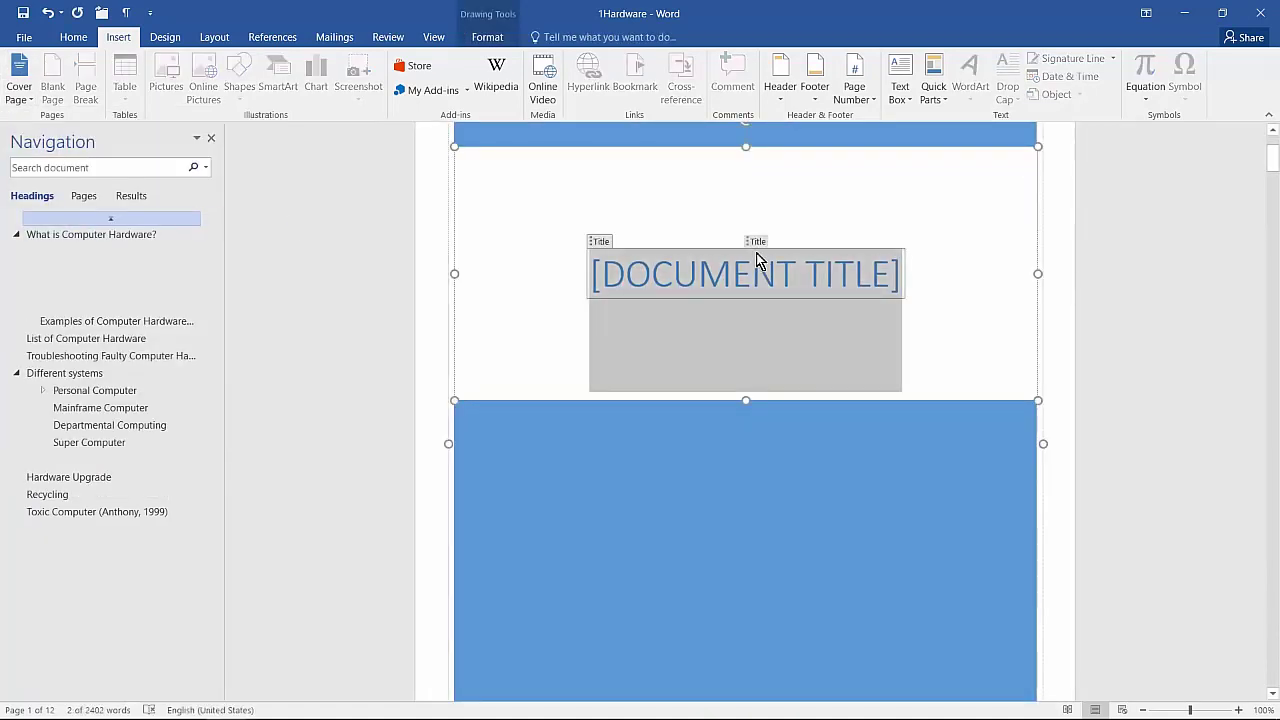
type("HARDWARE INFORMATION")
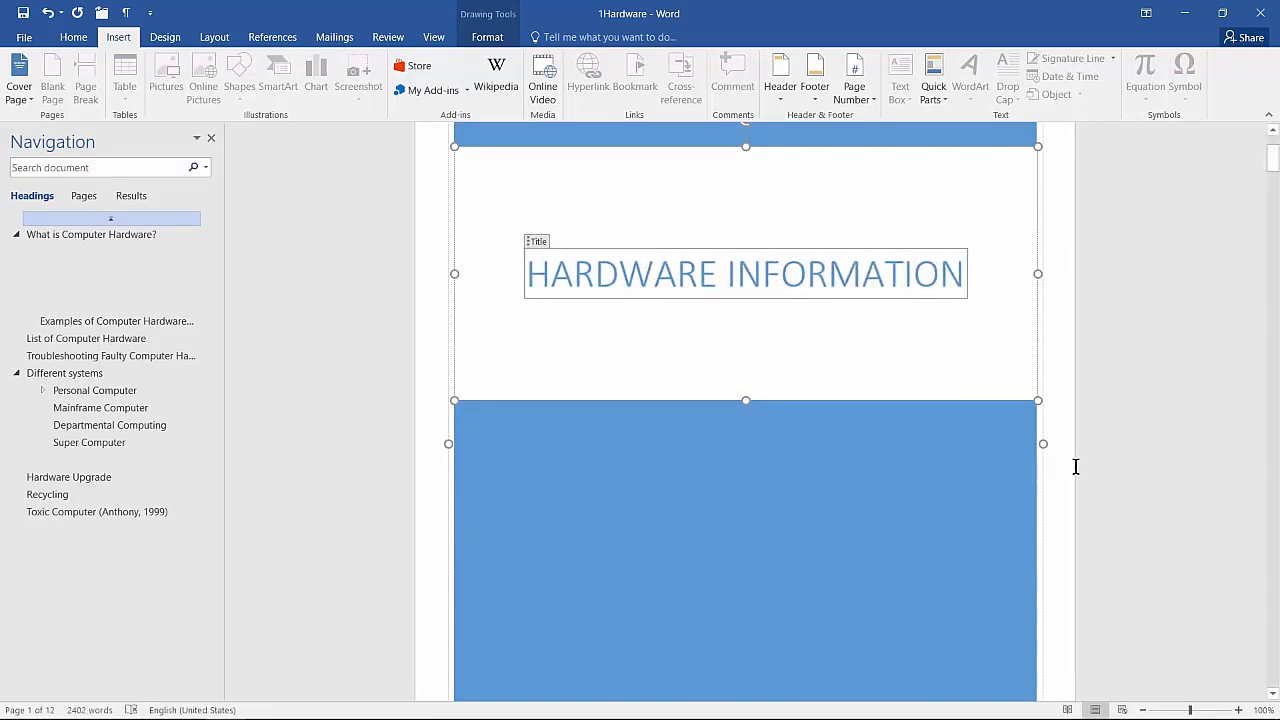
scroll(1066, 470, "down", 6)
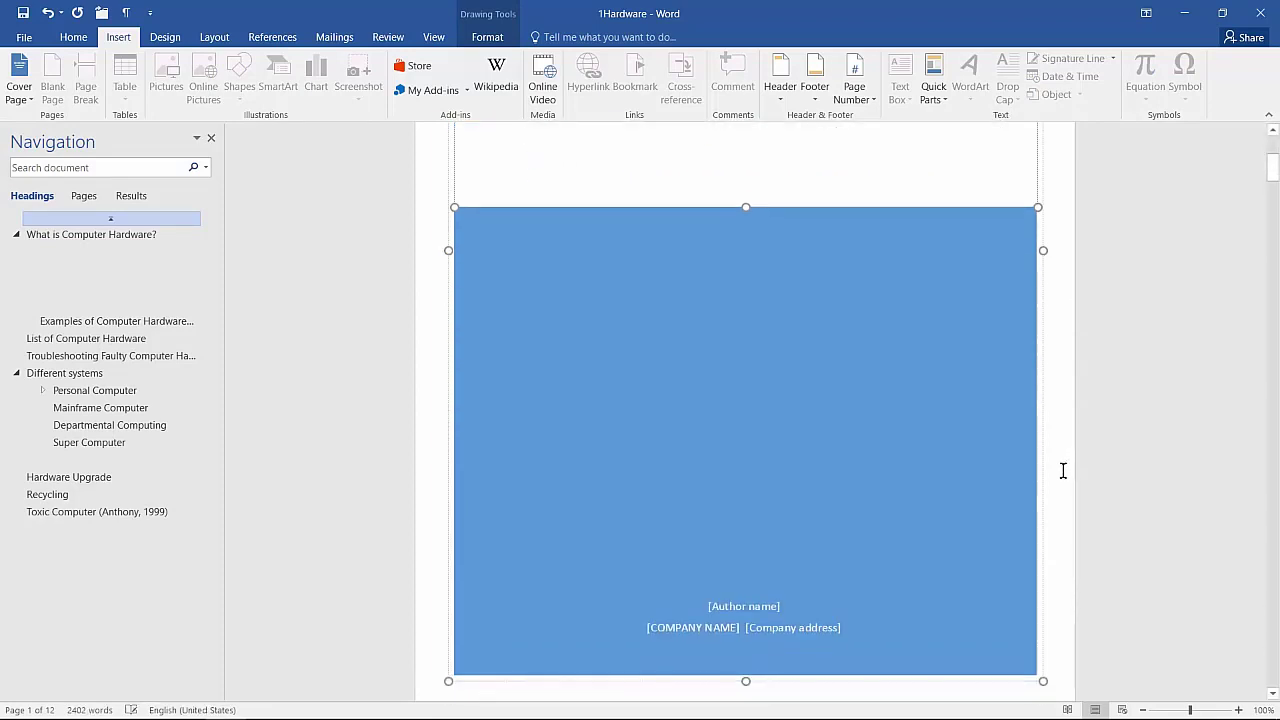
left_click(736, 472)
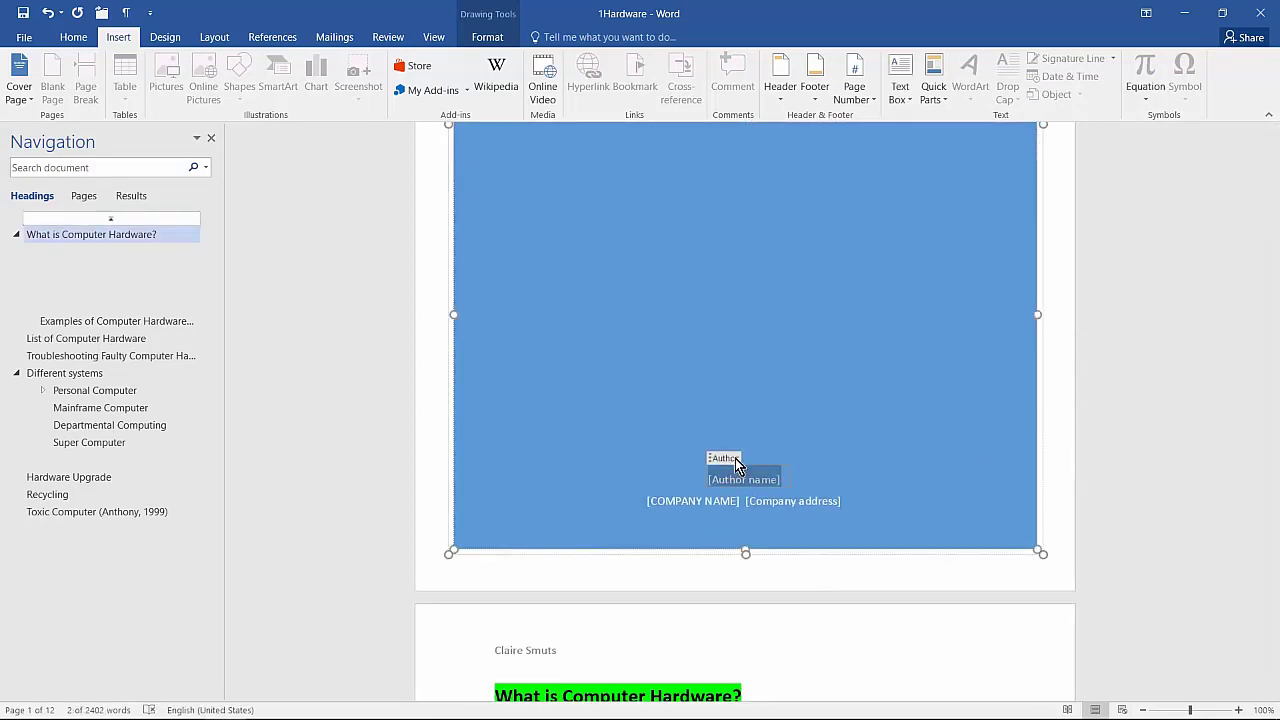
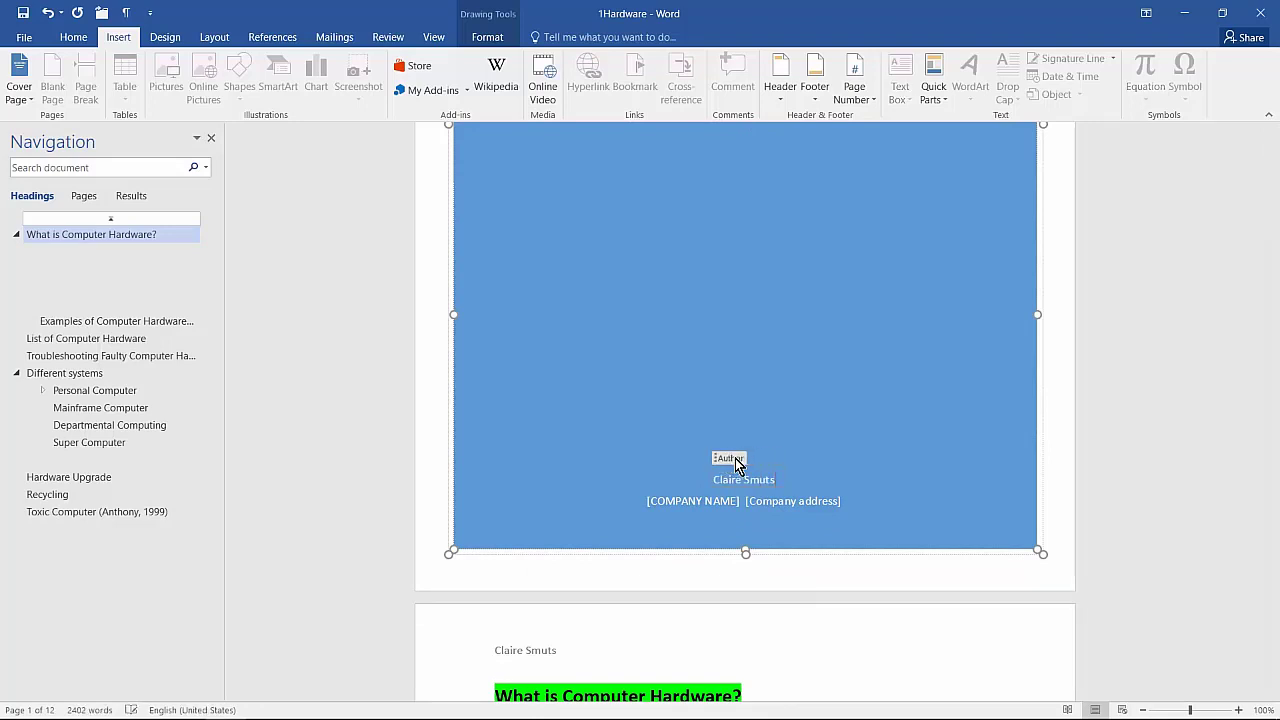
Step: Delete the company name and company address controls from the cover page
left_click(665, 505)
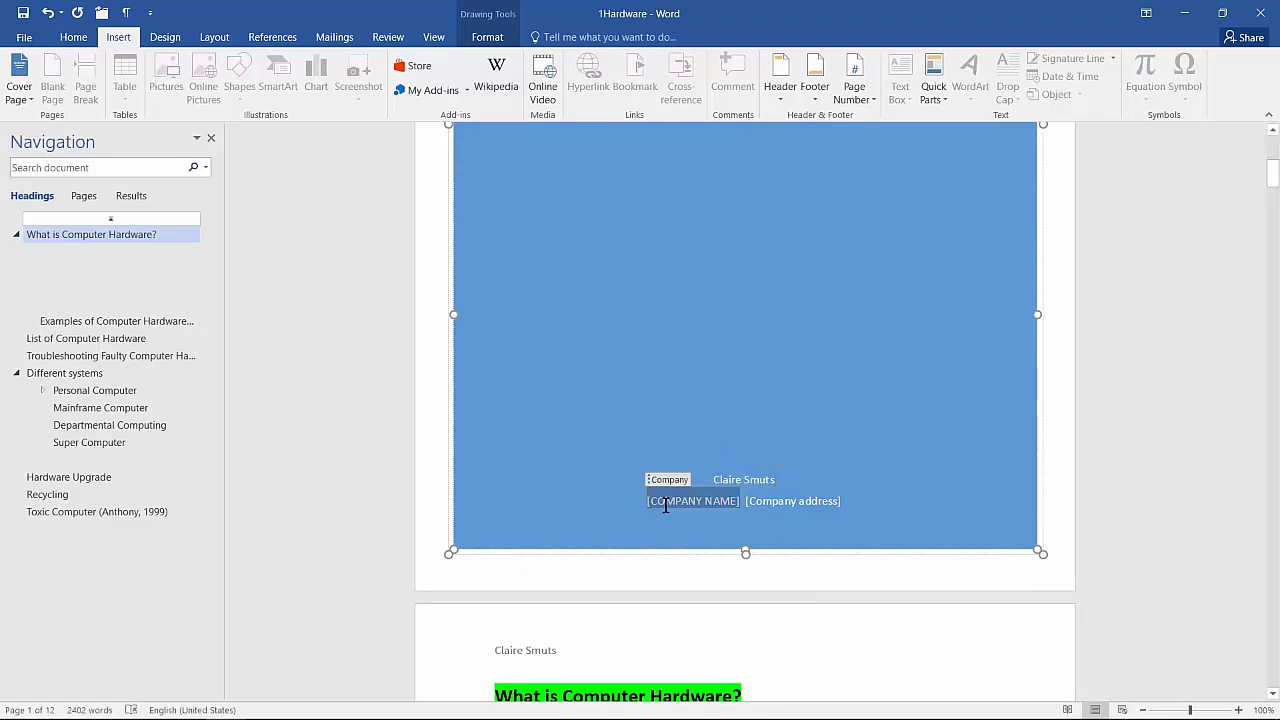
key("Delete")
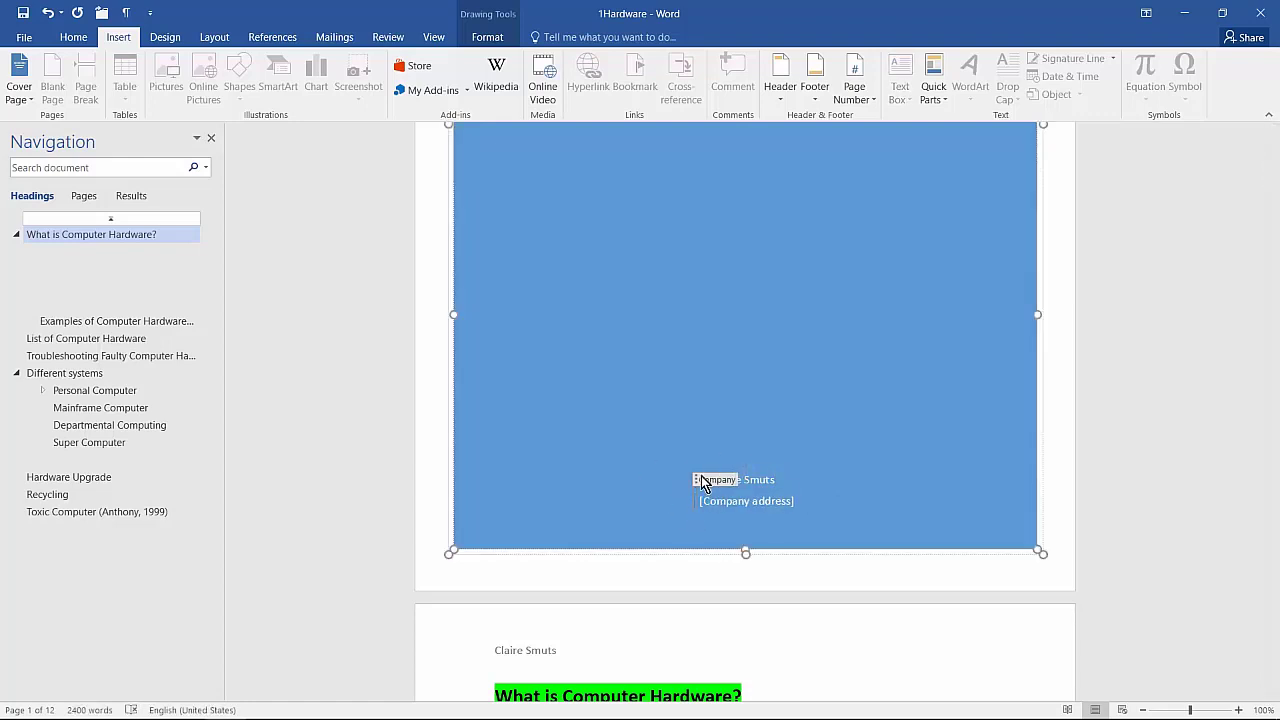
left_click(745, 500)
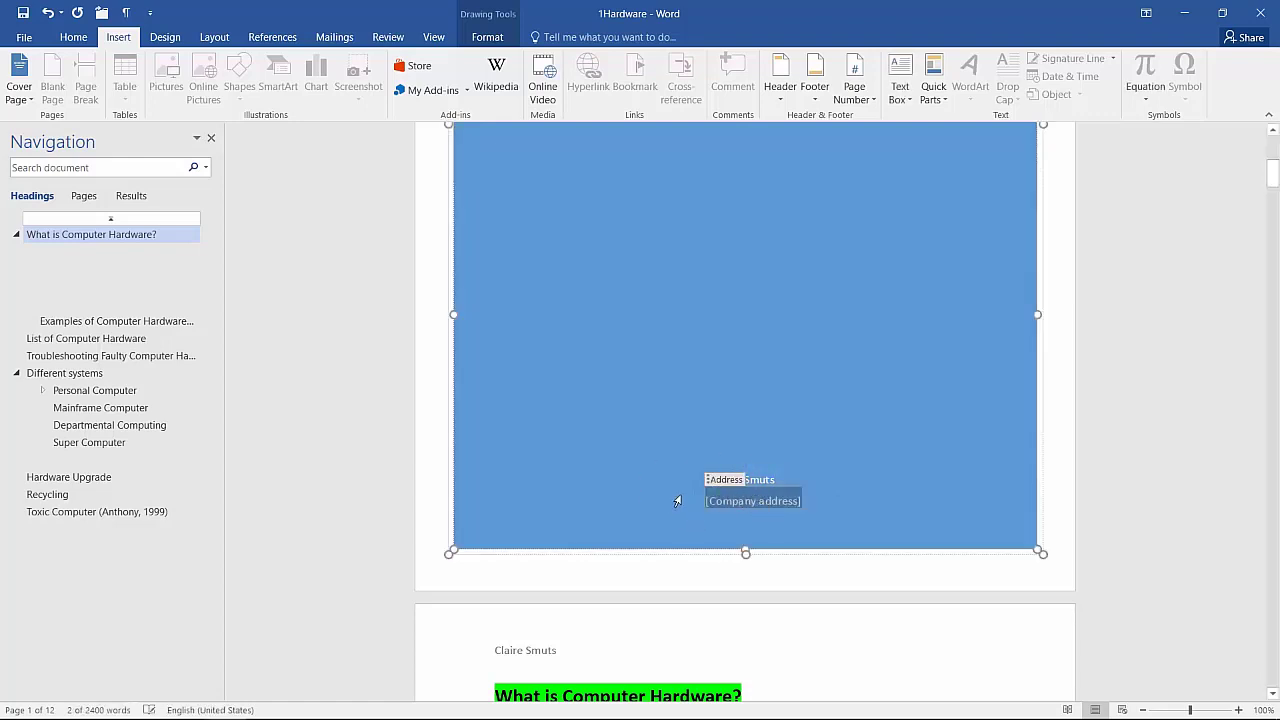
key("Left")
key("Left")
key("Left")
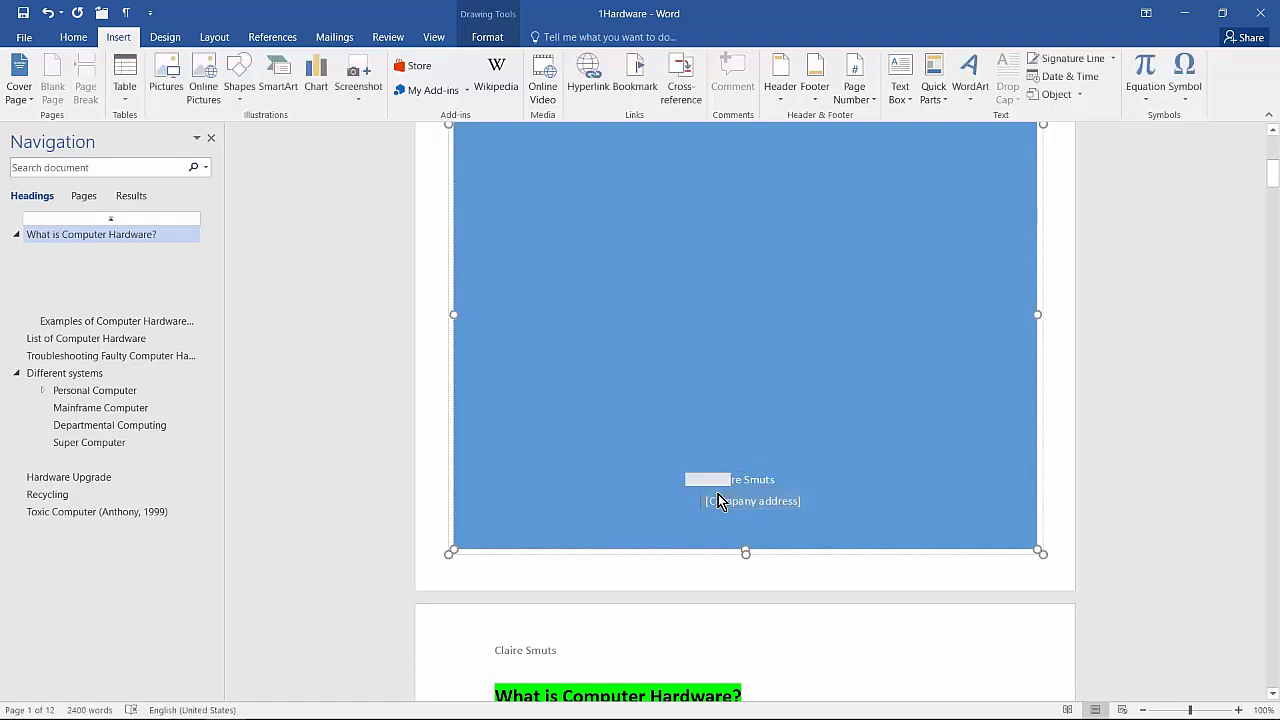
key("Right")
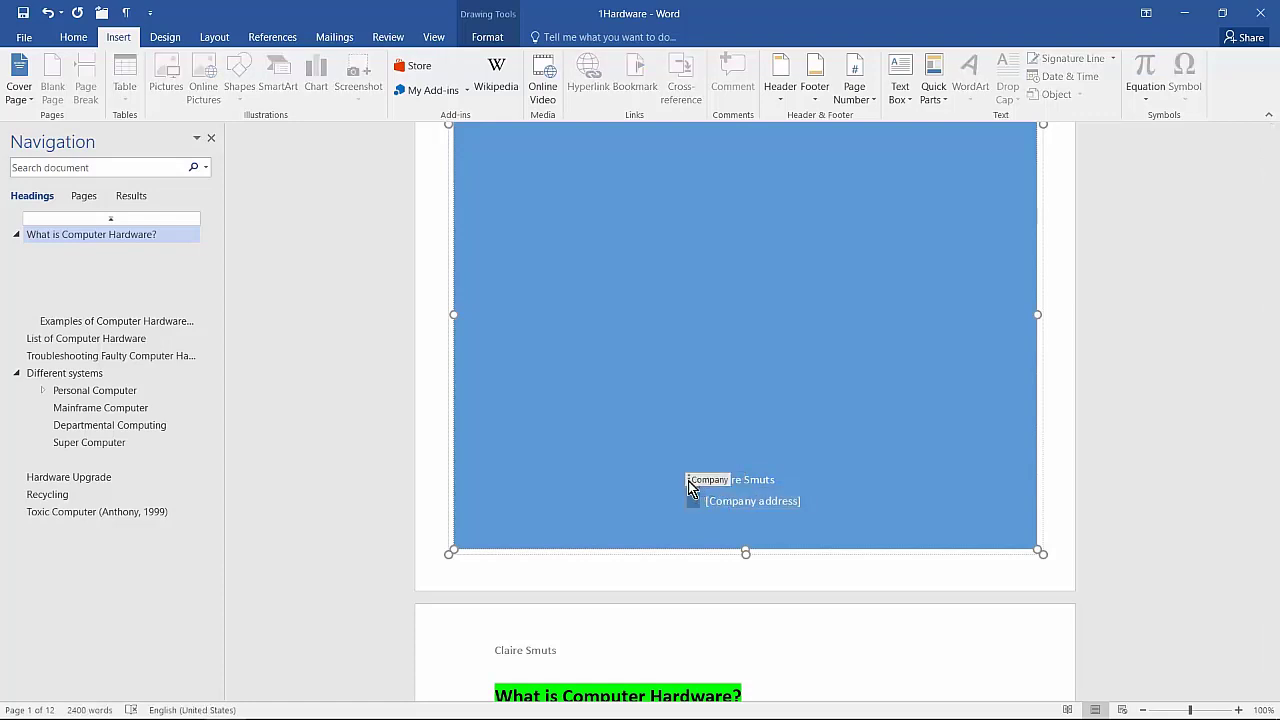
left_click(688, 481)
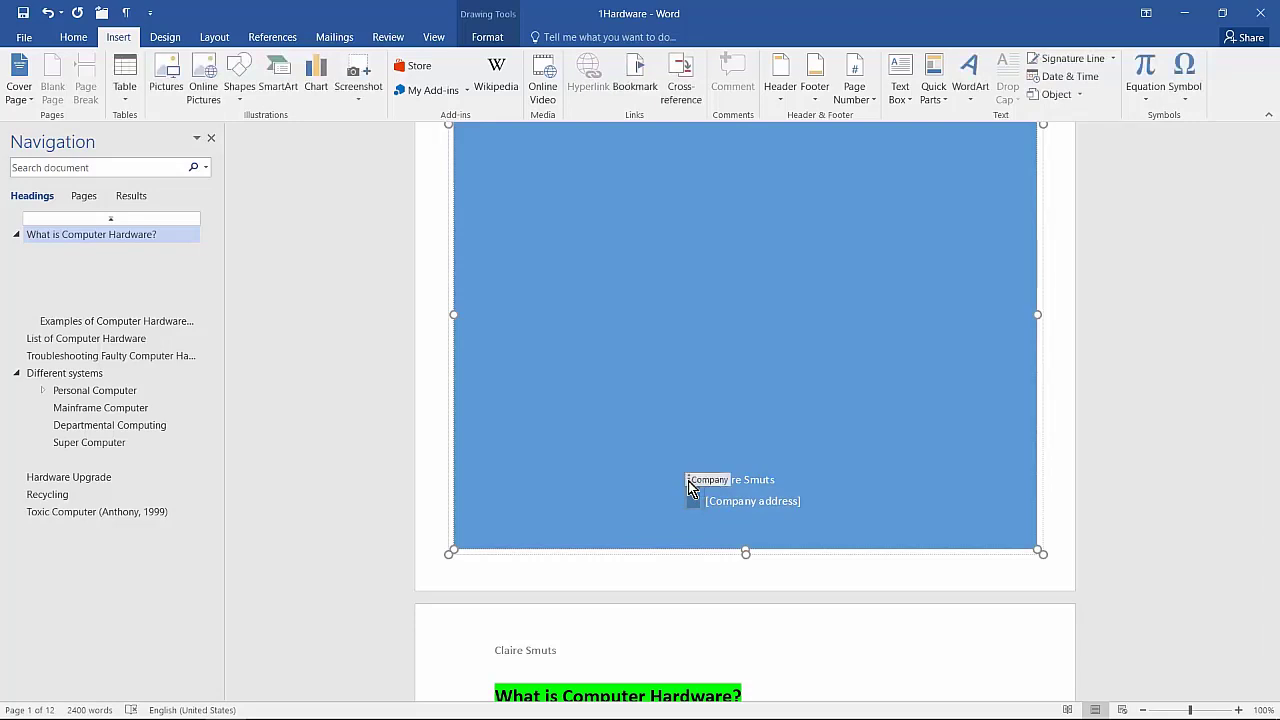
key("Delete")
left_click(724, 504)
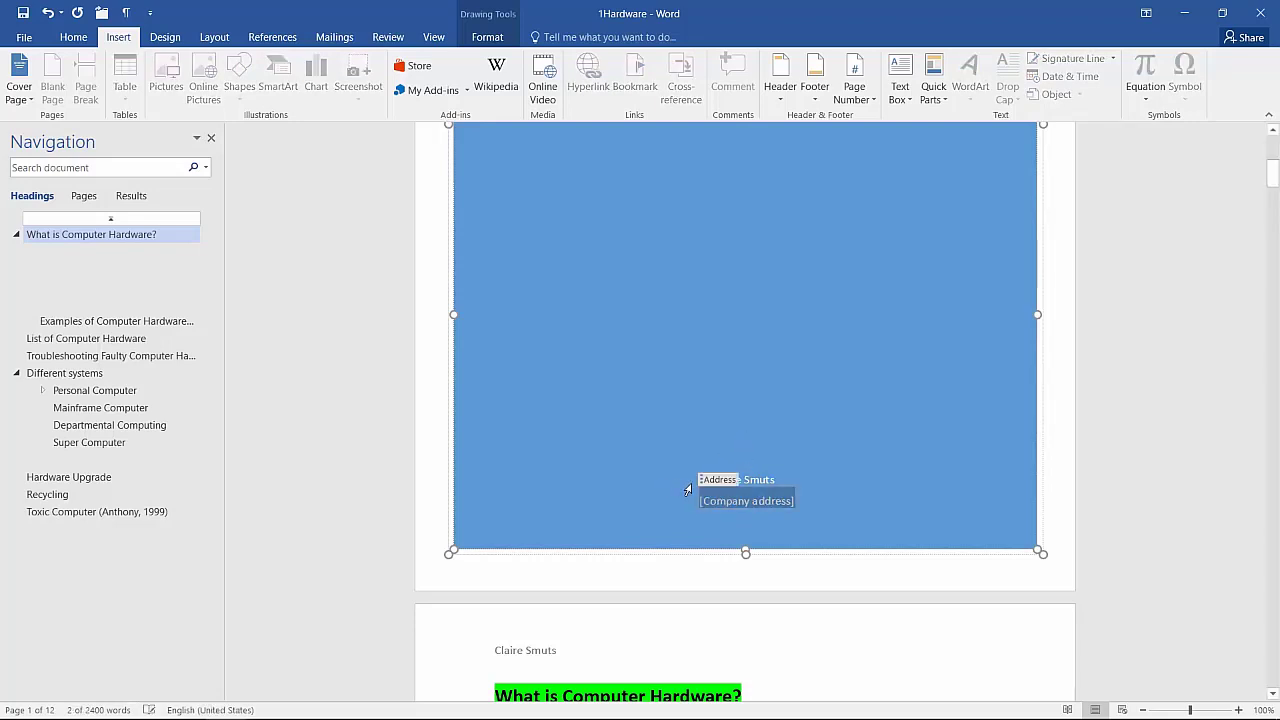
key("Delete")
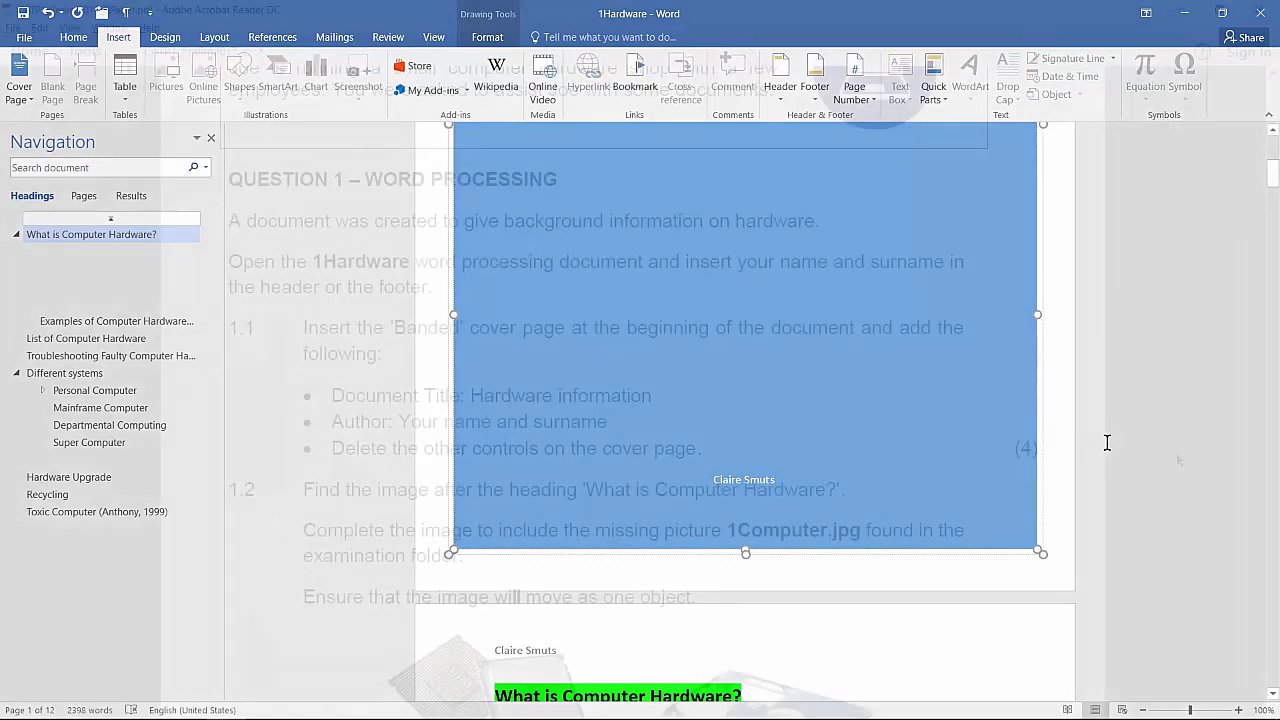
scroll(1166, 470, "down", 3)
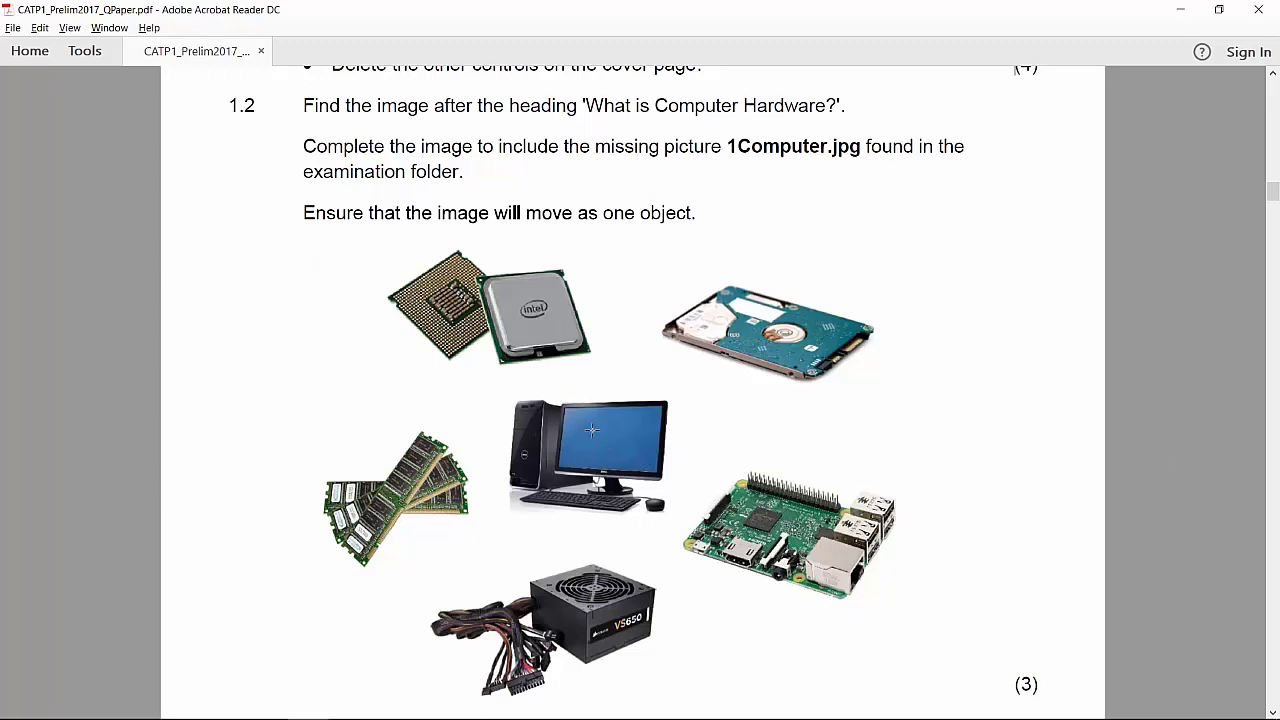
key("alt+Tab")
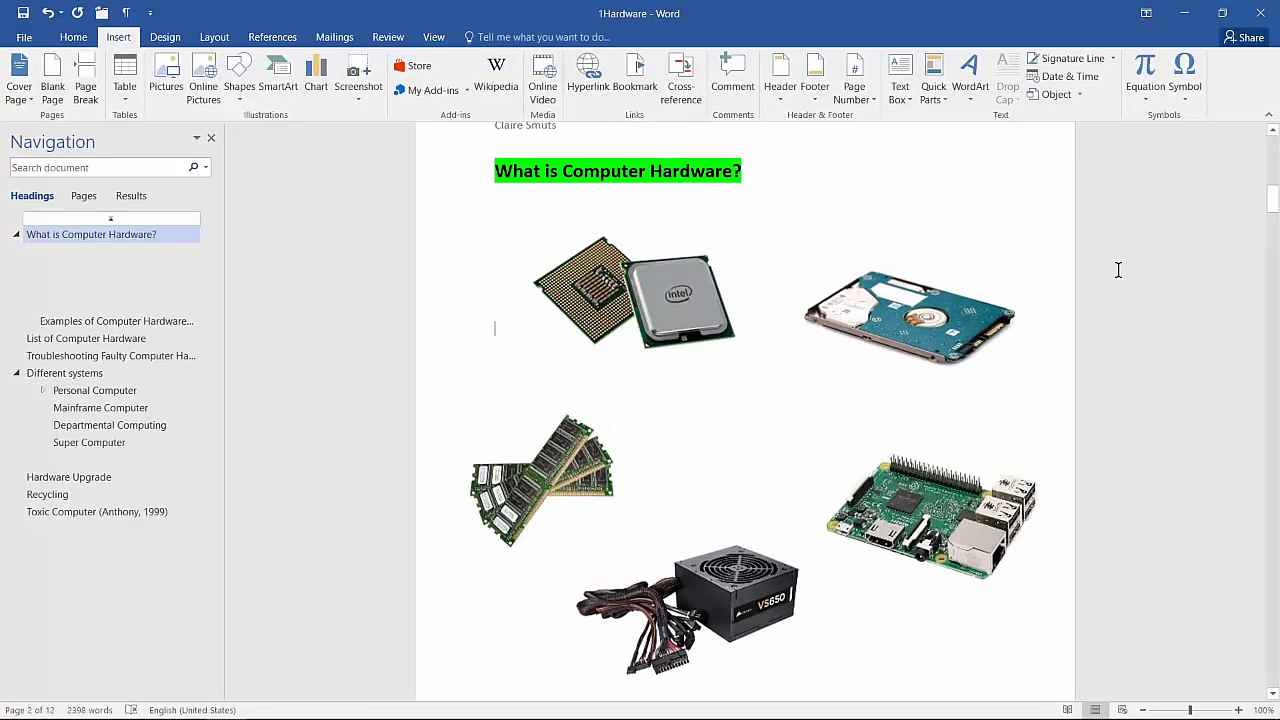
Step: Insert the 1Computer picture, resize it to 4.93 by 6.64 cm, and set Tight wrapping
left_click(166, 80)
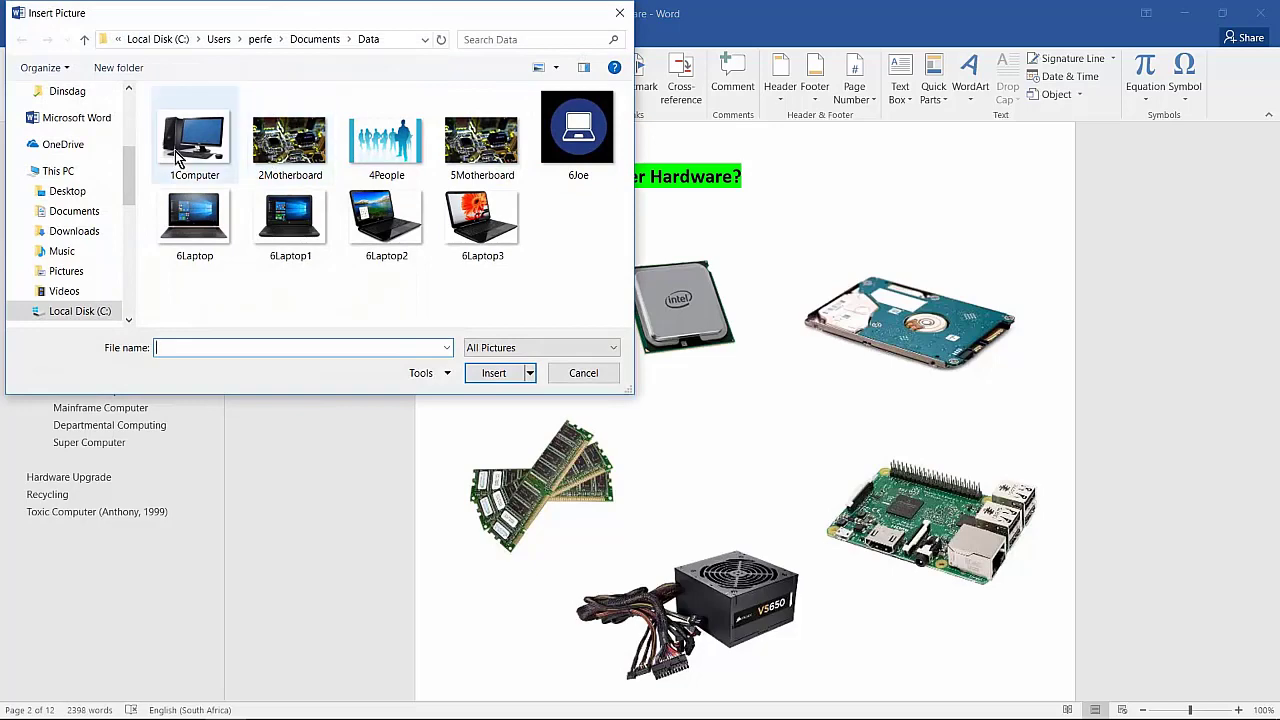
left_click(175, 151)
left_click(496, 375)
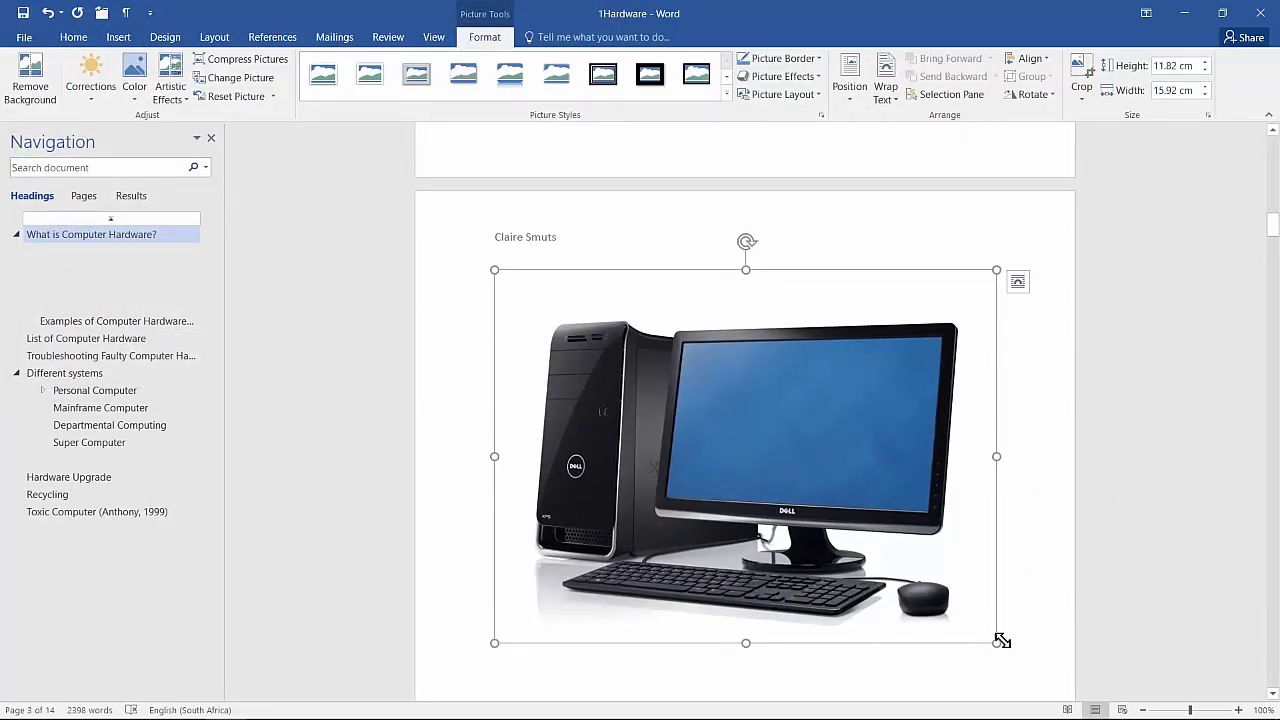
left_click_drag(997, 642, 705, 426)
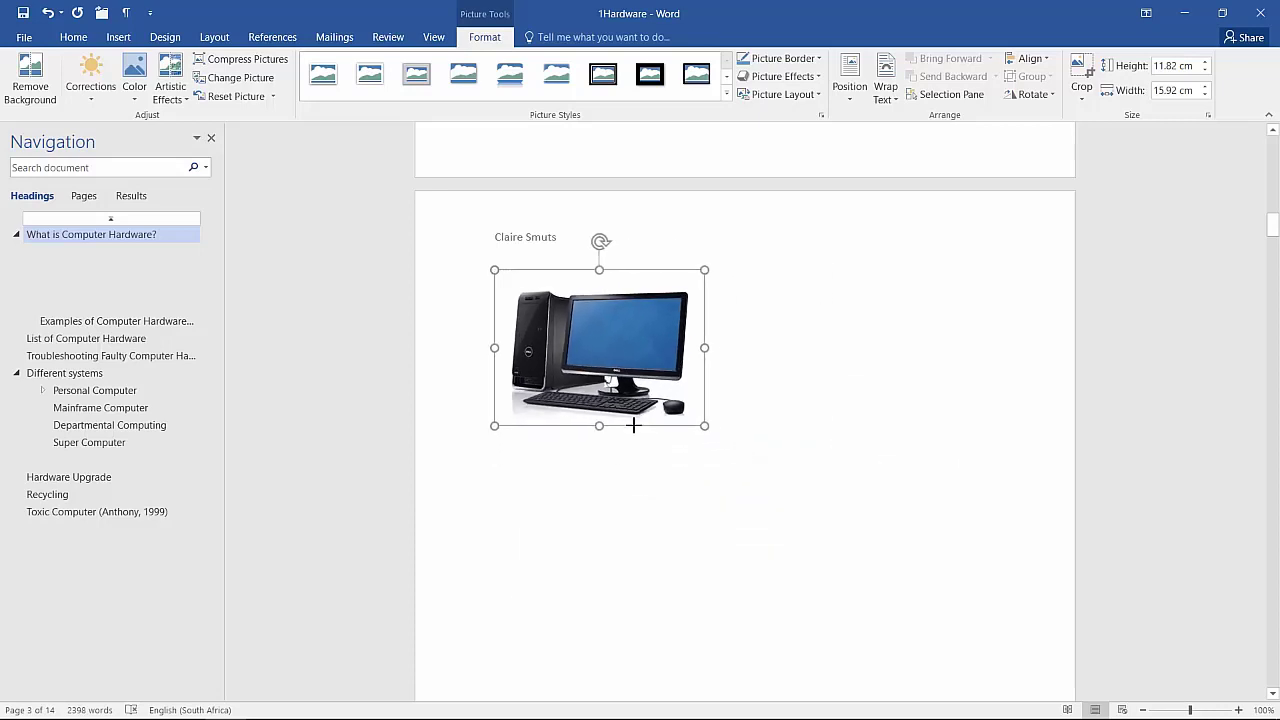
left_click(727, 284)
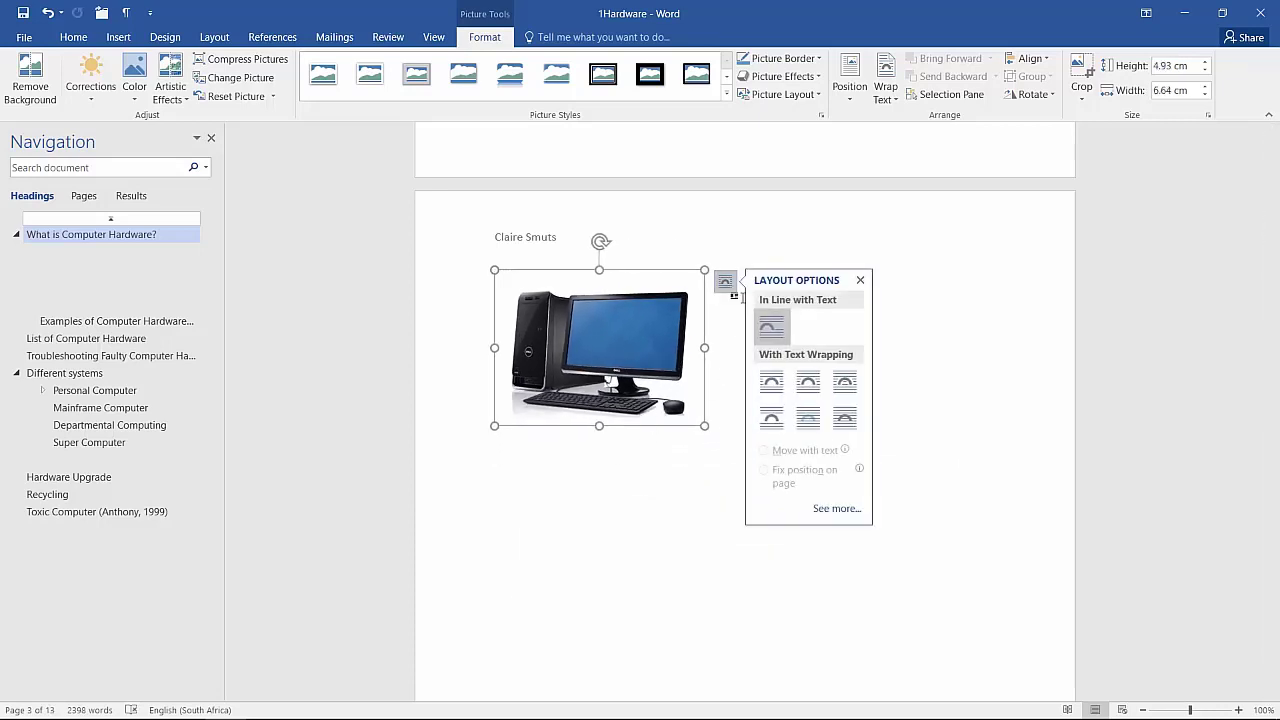
left_click(818, 382)
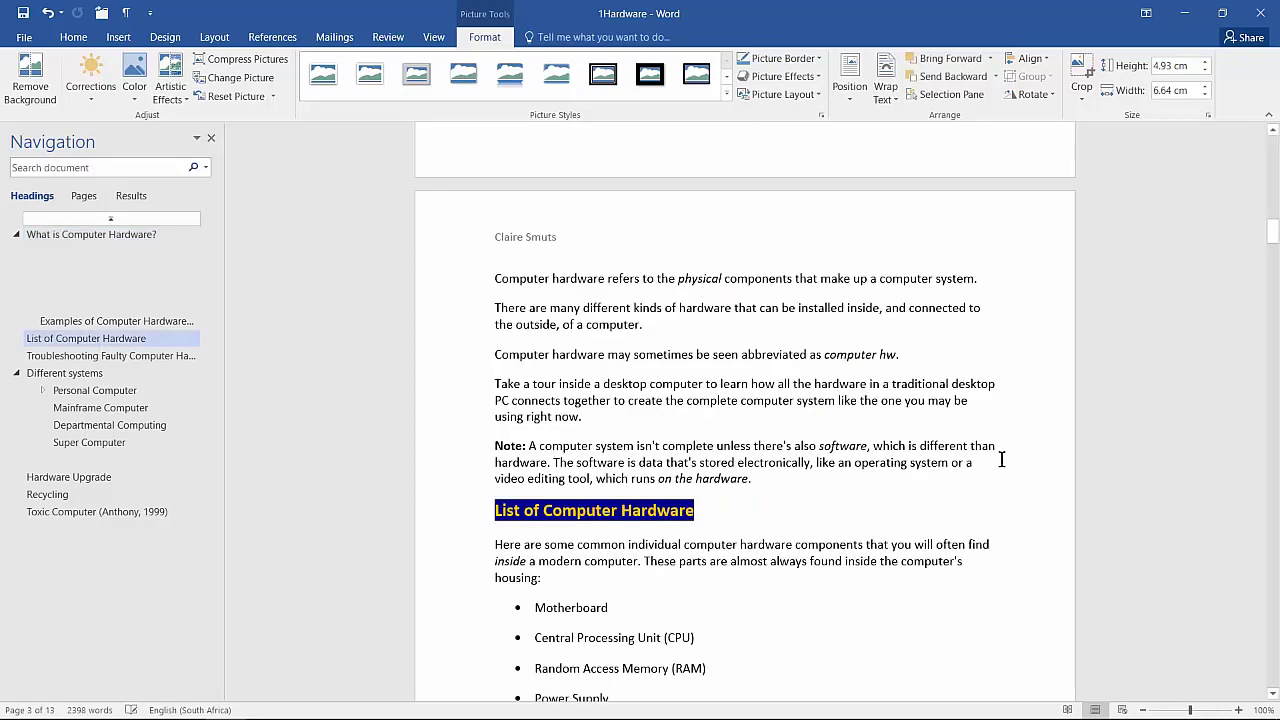
Step: Position the computer picture in the centre of the hardware images
scroll(1000, 457, "up", 10)
scroll(1005, 513, "up", 6)
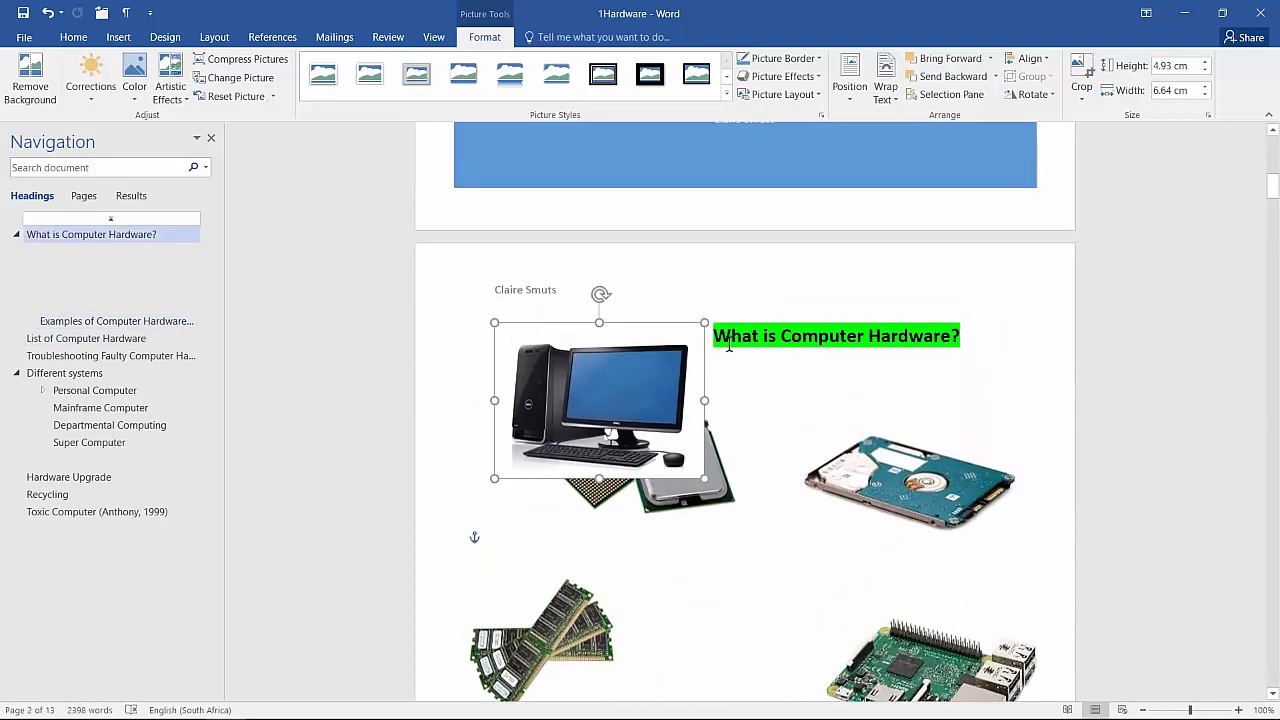
left_click_drag(627, 386, 753, 606)
scroll(882, 575, "down", 5)
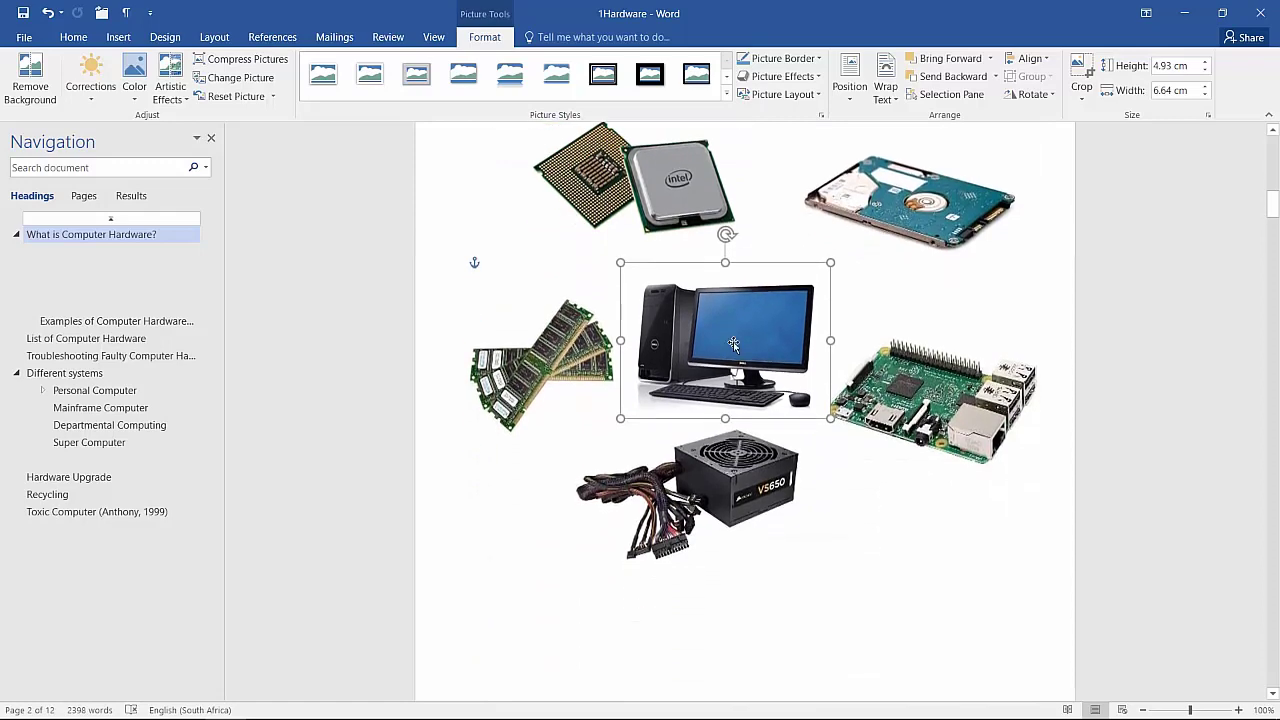
left_click_drag(736, 344, 733, 327)
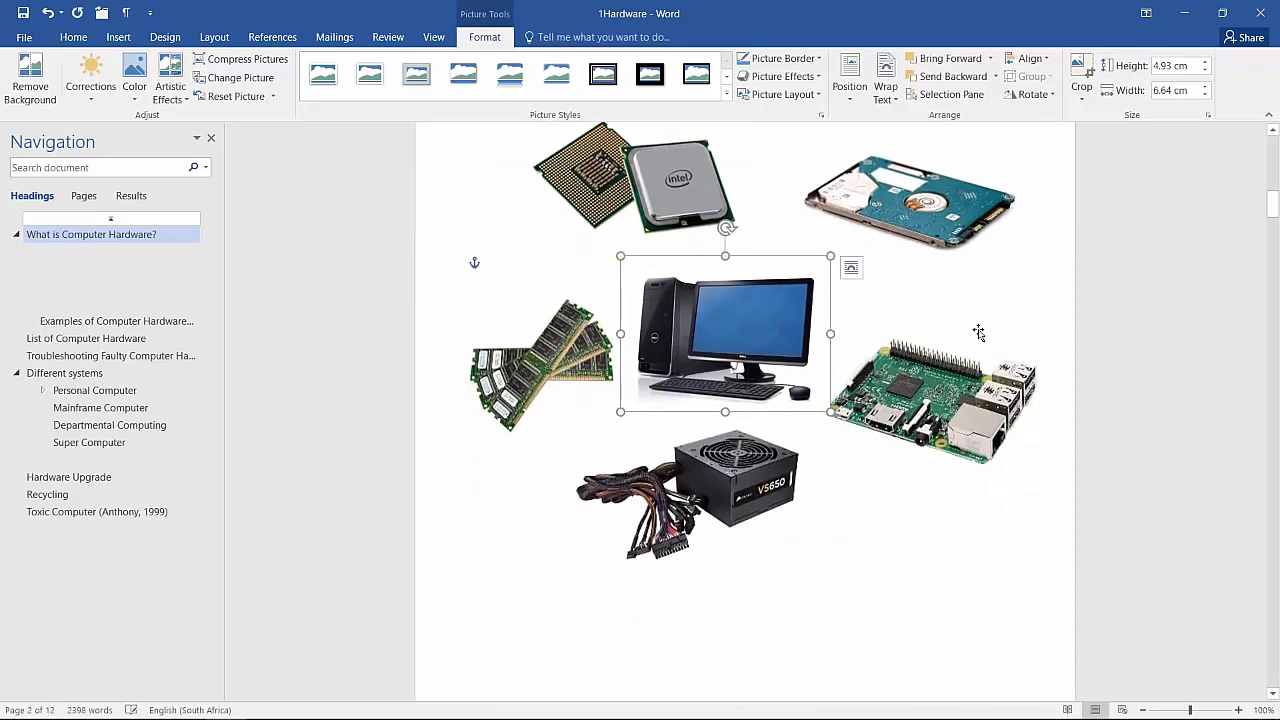
left_click(1131, 337)
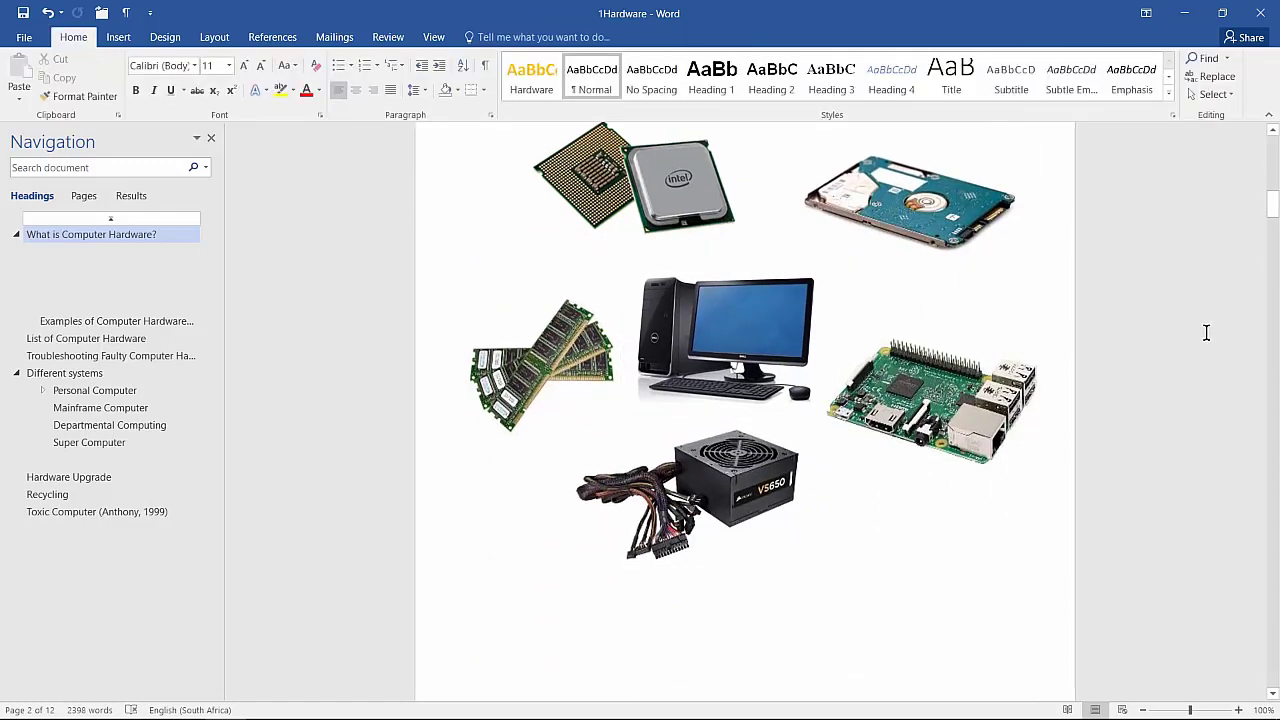
Step: Select the picture group and nudge the computer picture slightly up and left
scroll(1131, 378, "up", 3)
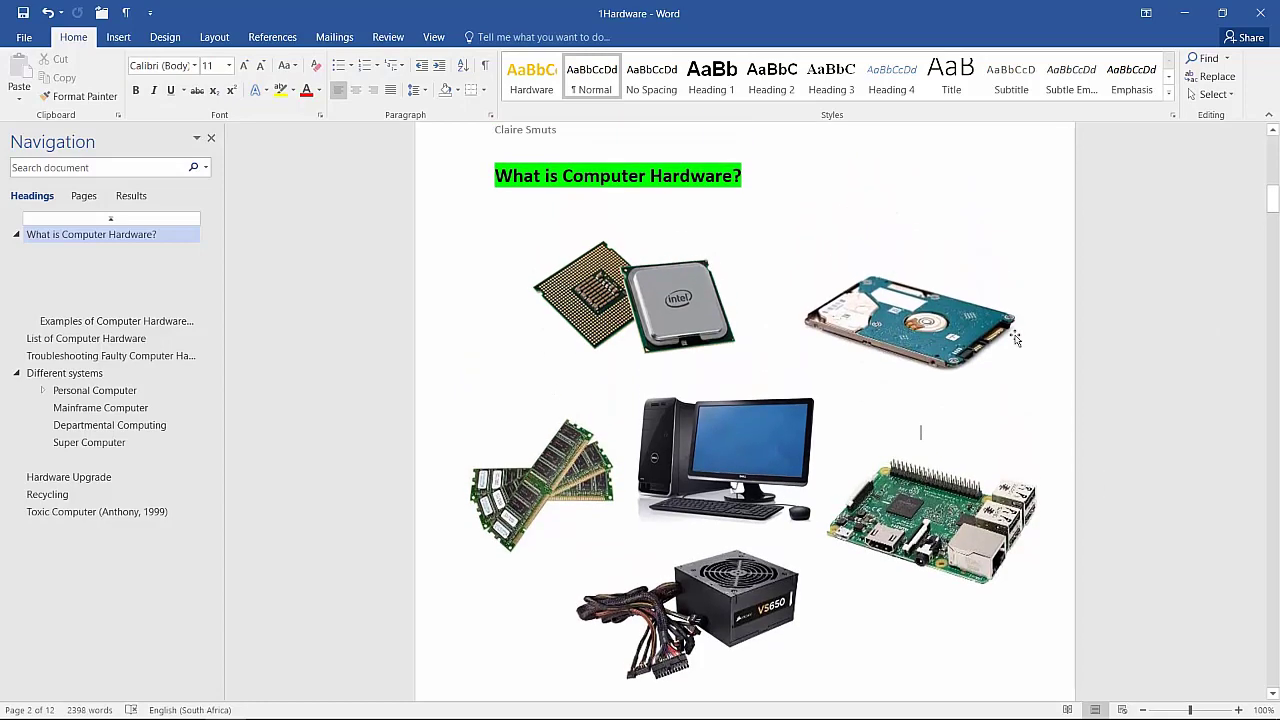
left_click(884, 323)
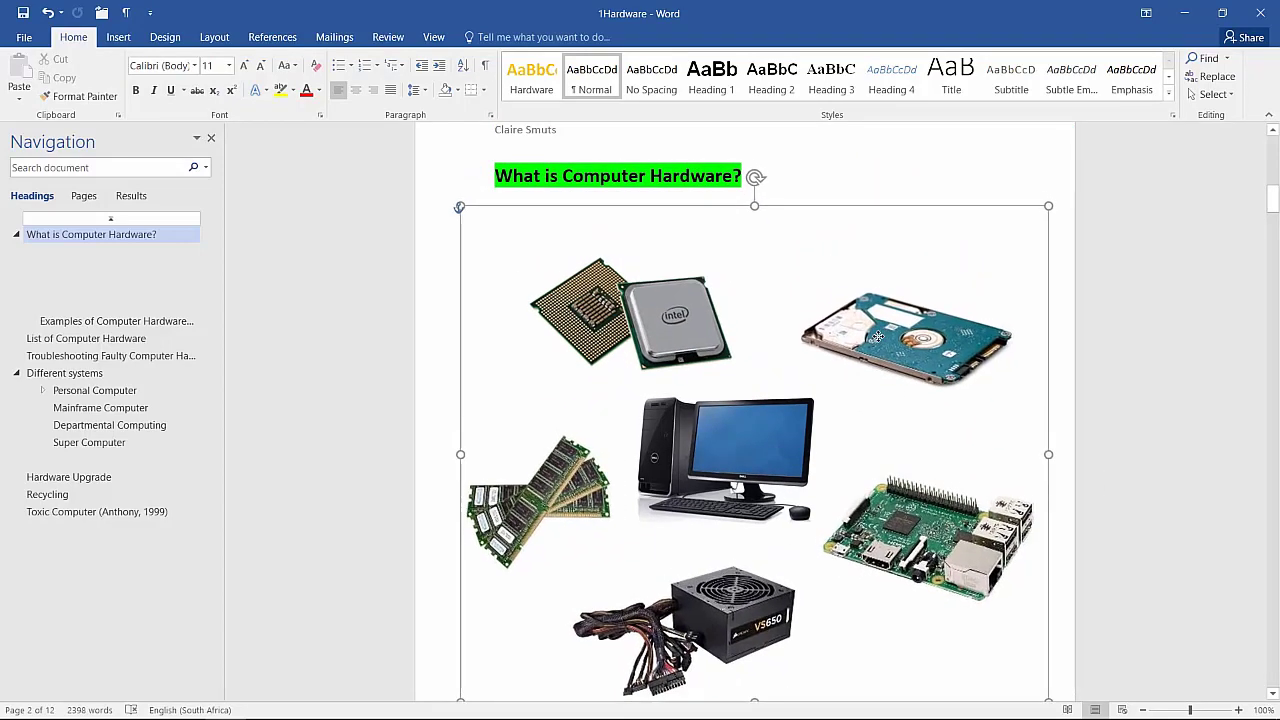
left_click_drag(722, 488, 716, 469)
left_click(1130, 448)
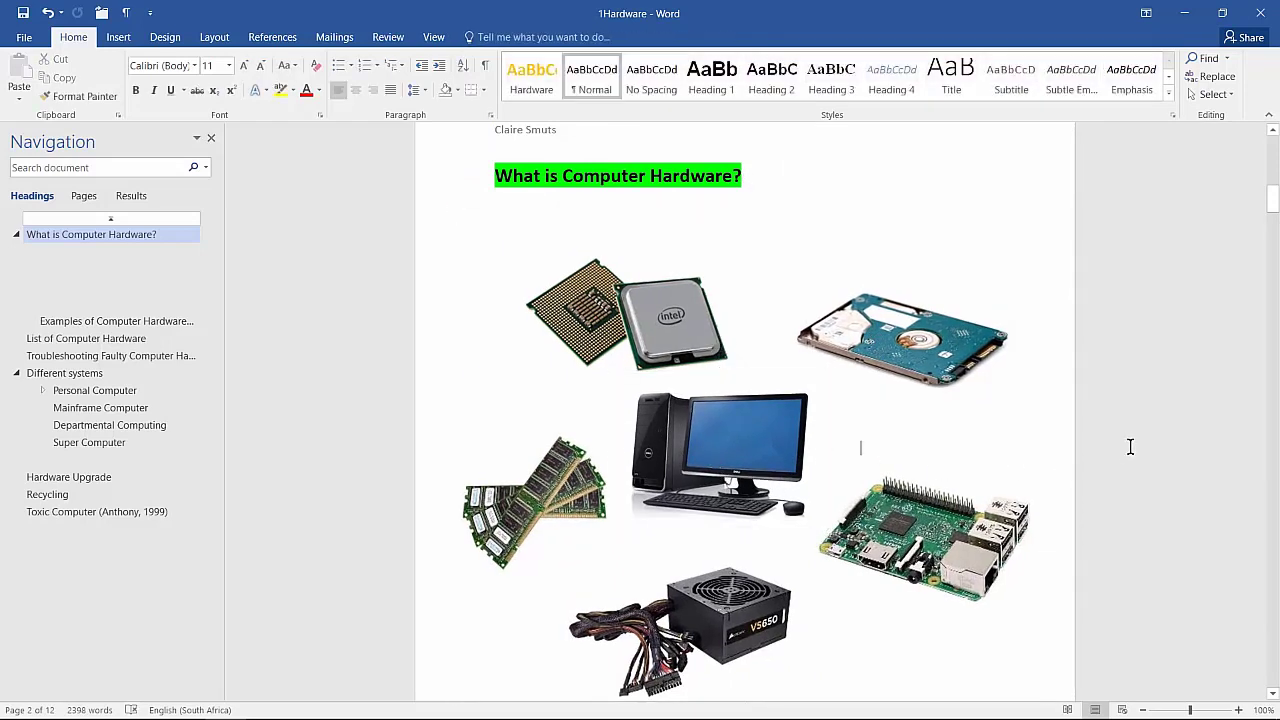
left_click(876, 343)
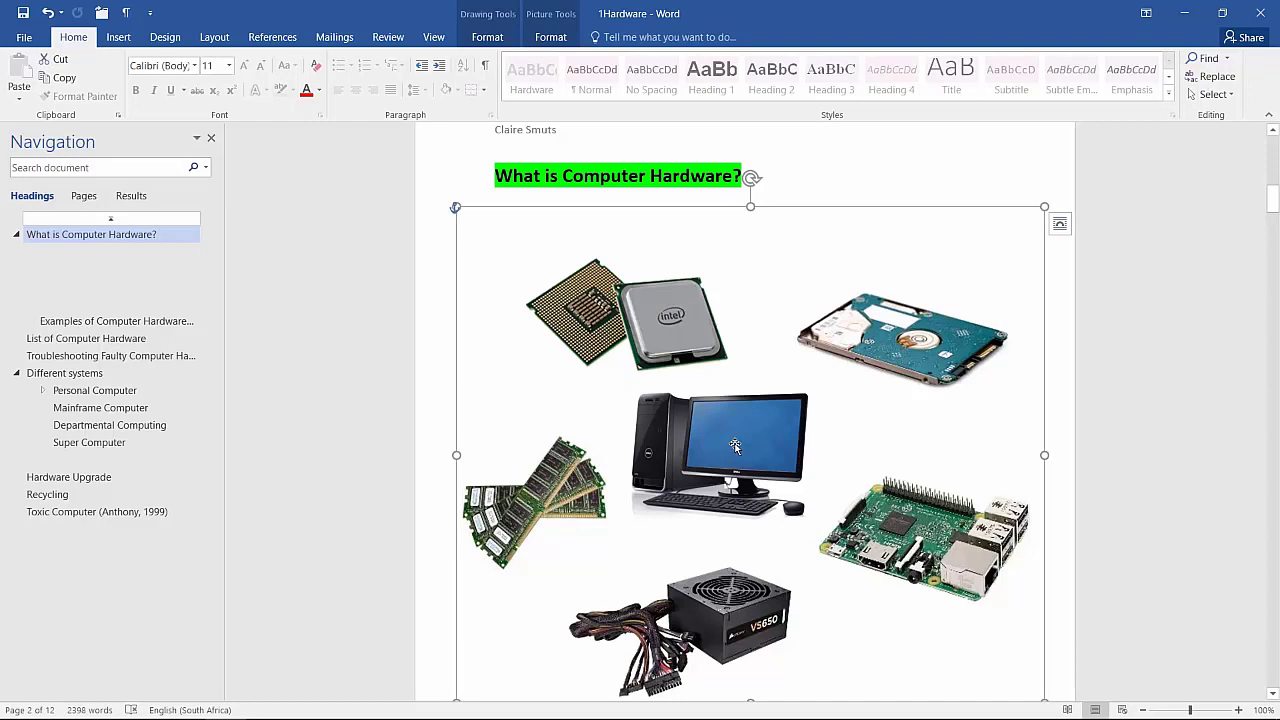
Step: Group the computer picture with the hardware images and move the group up below the heading
left_click(734, 445)
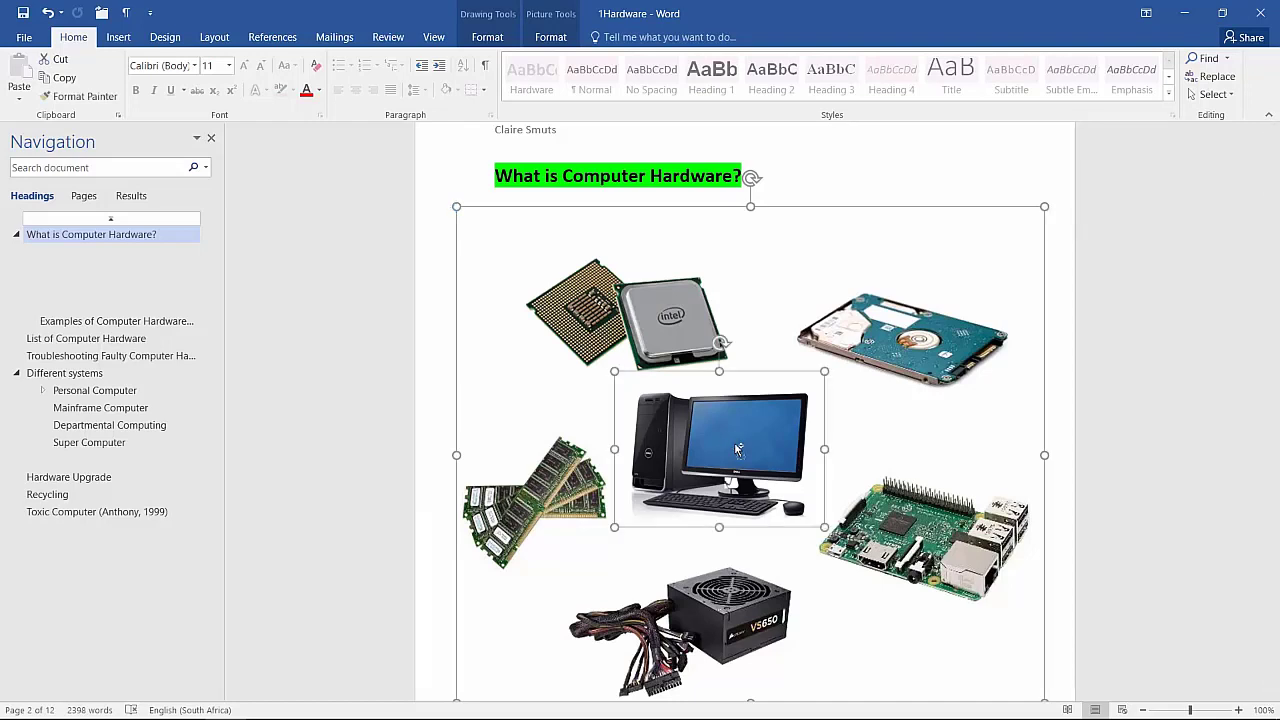
right_click(734, 445)
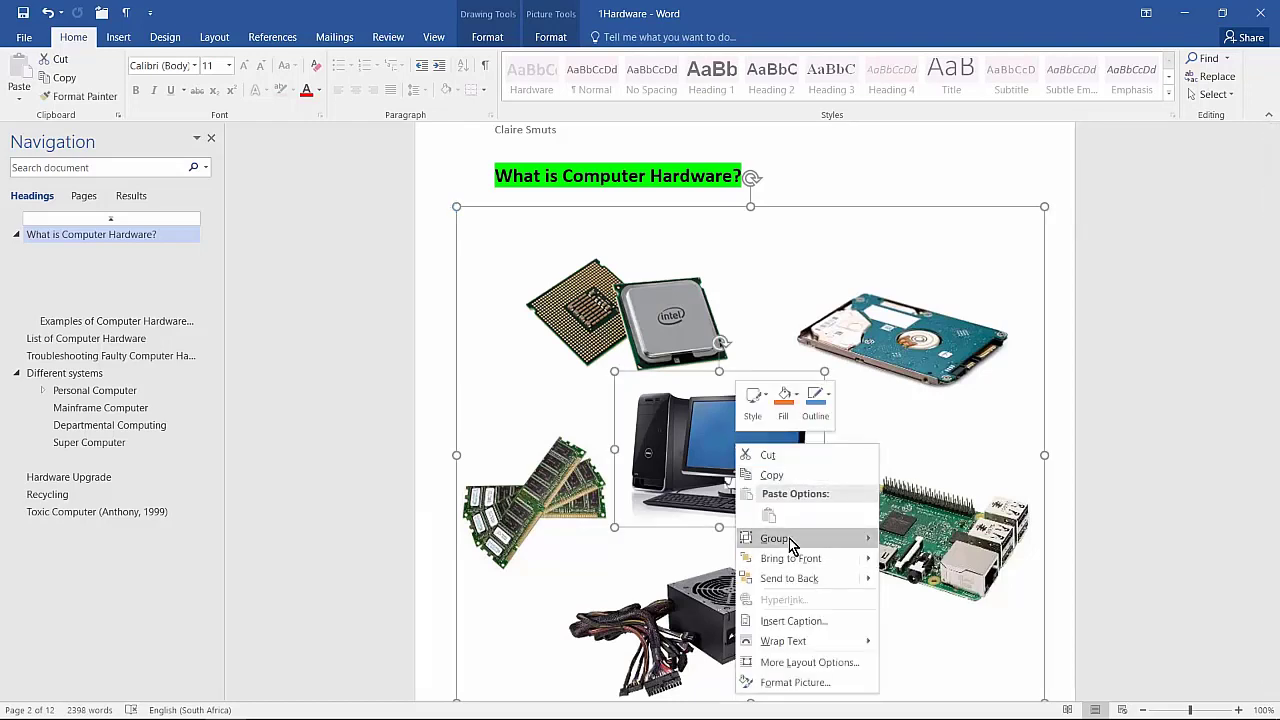
left_click(935, 543)
left_click(1114, 364)
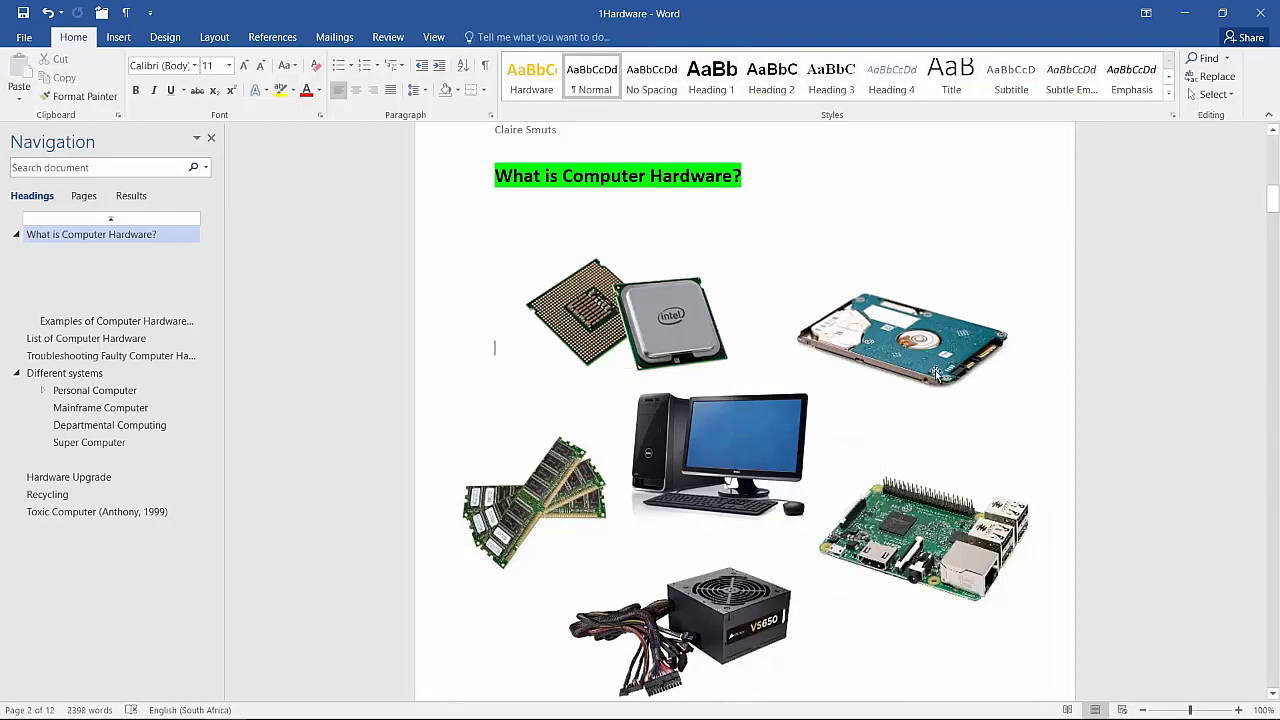
mouse_move(884, 378)
left_mouse_down()
mouse_move(910, 346)
mouse_move(890, 366)
left_mouse_up()
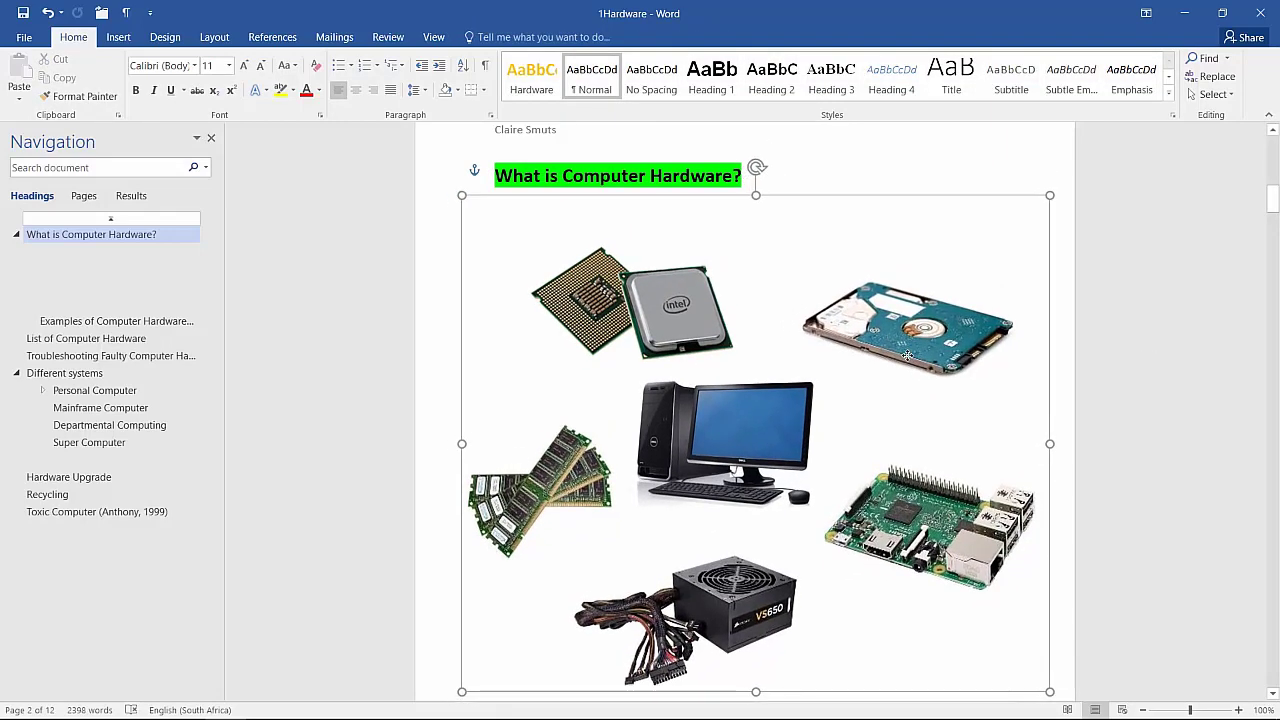
left_click(1200, 349)
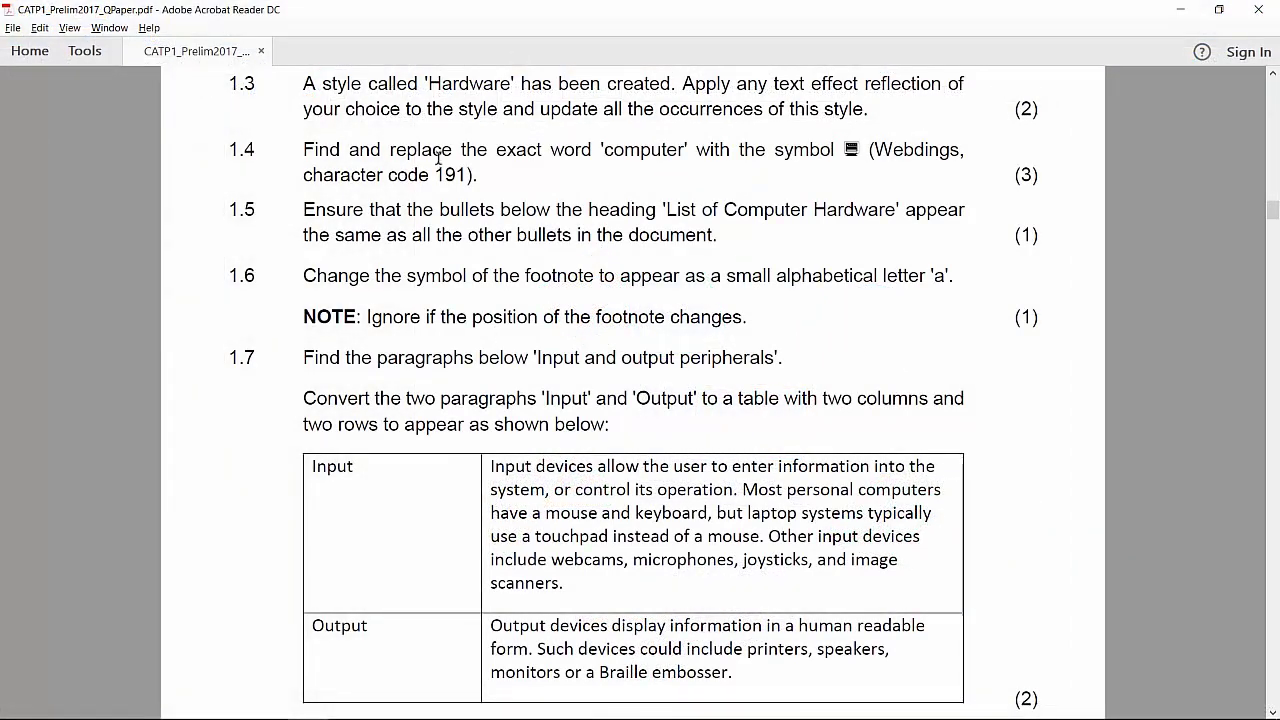
Step: Scroll the question paper to question 1.3 about the Hardware style reflection, then return to Word
scroll(825, 120, "up", 1)
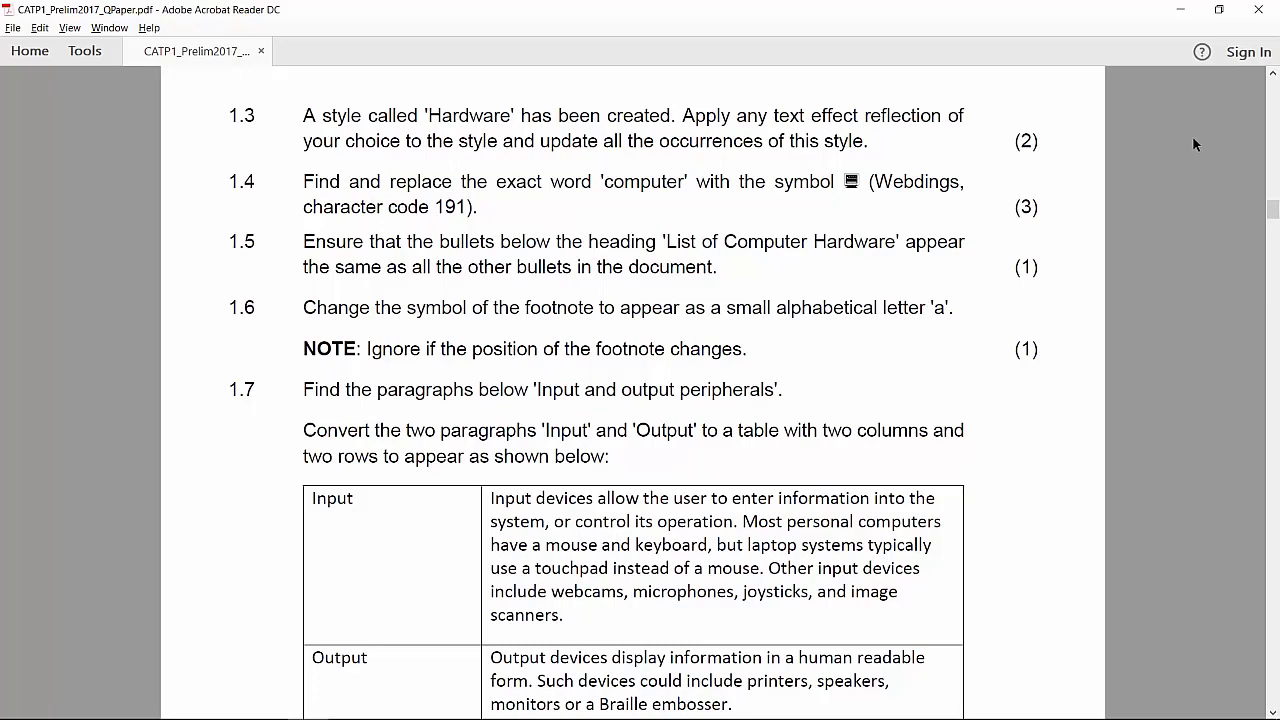
key("alt+Tab")
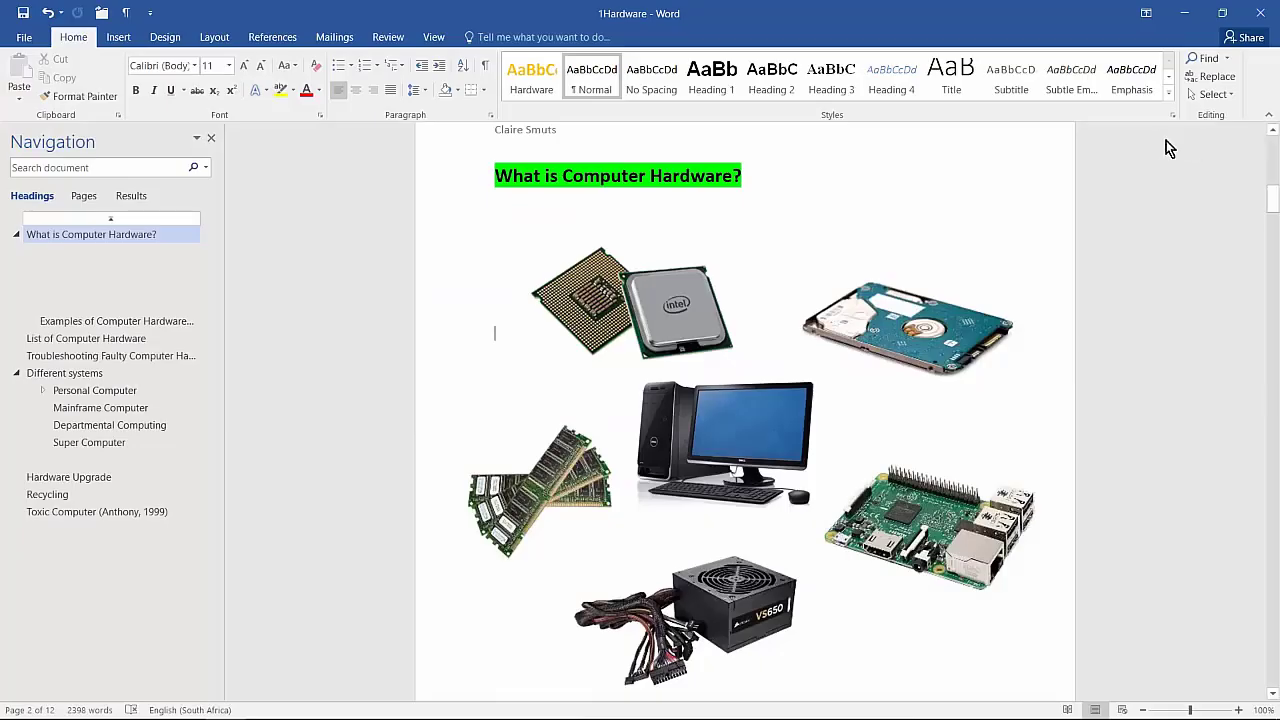
Step: Modify the Hardware style to add the Tight Reflection, touching text effect preset
right_click(526, 83)
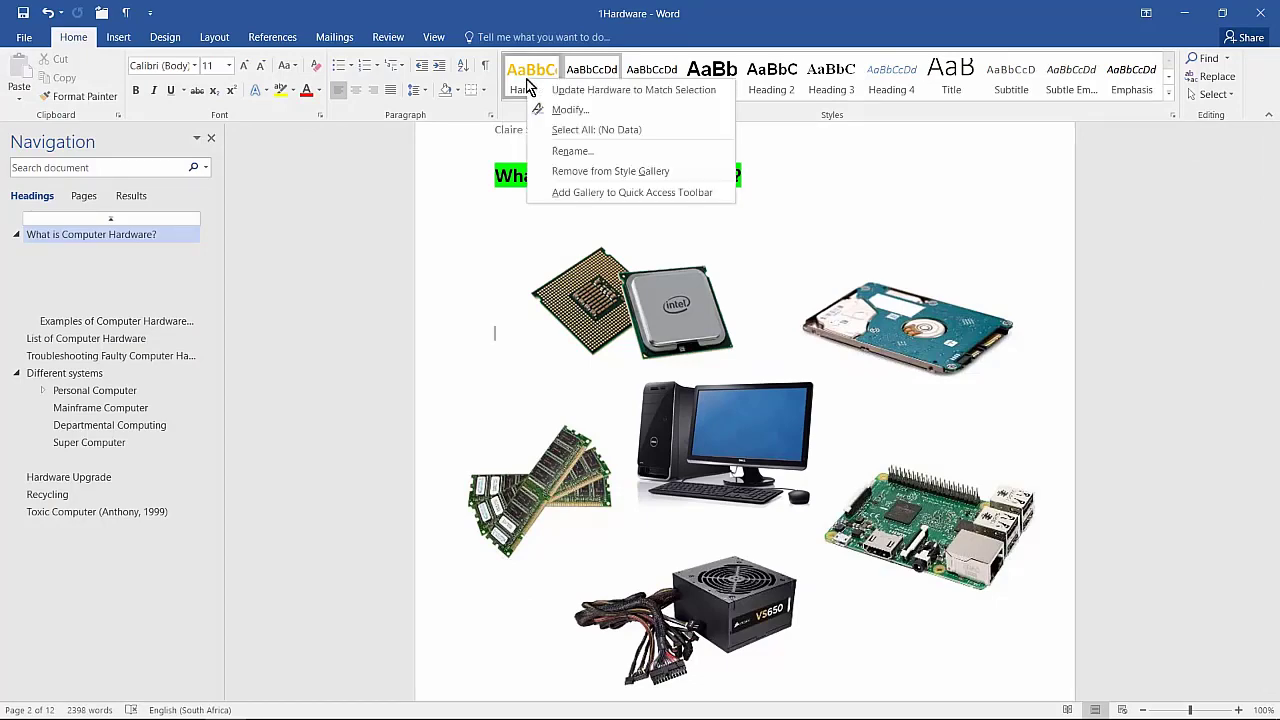
left_click(598, 113)
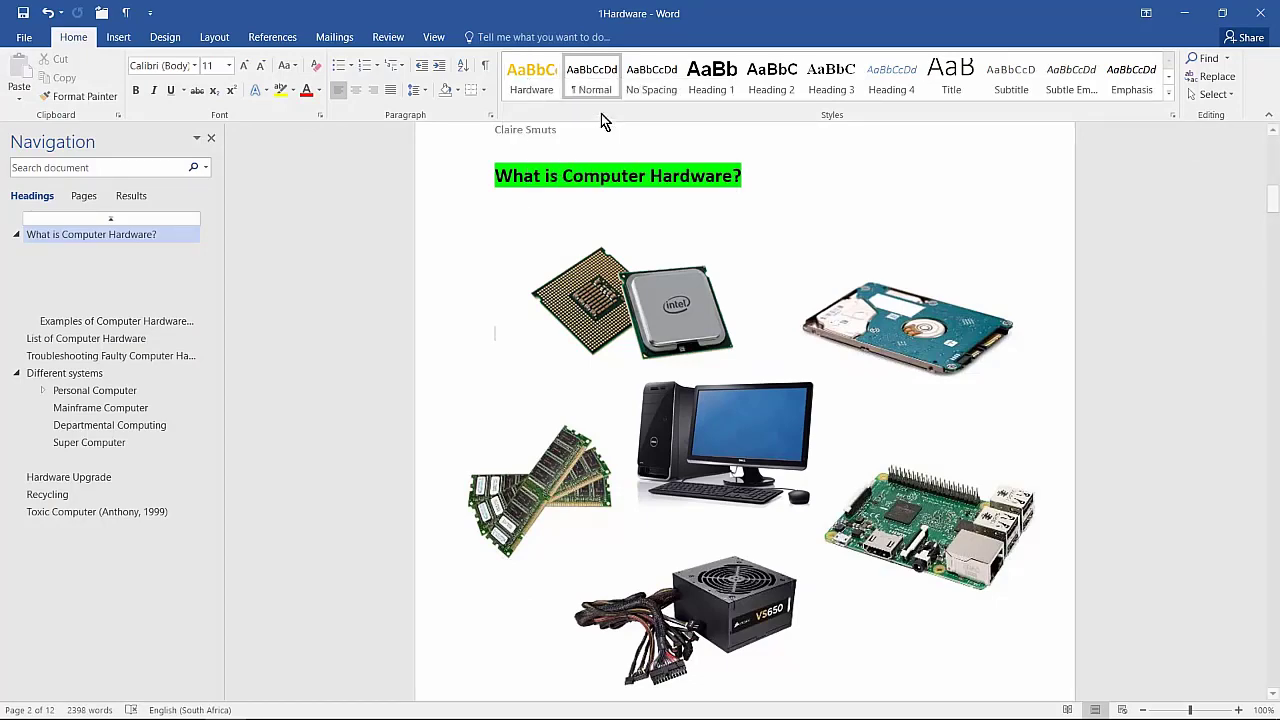
left_click(496, 567)
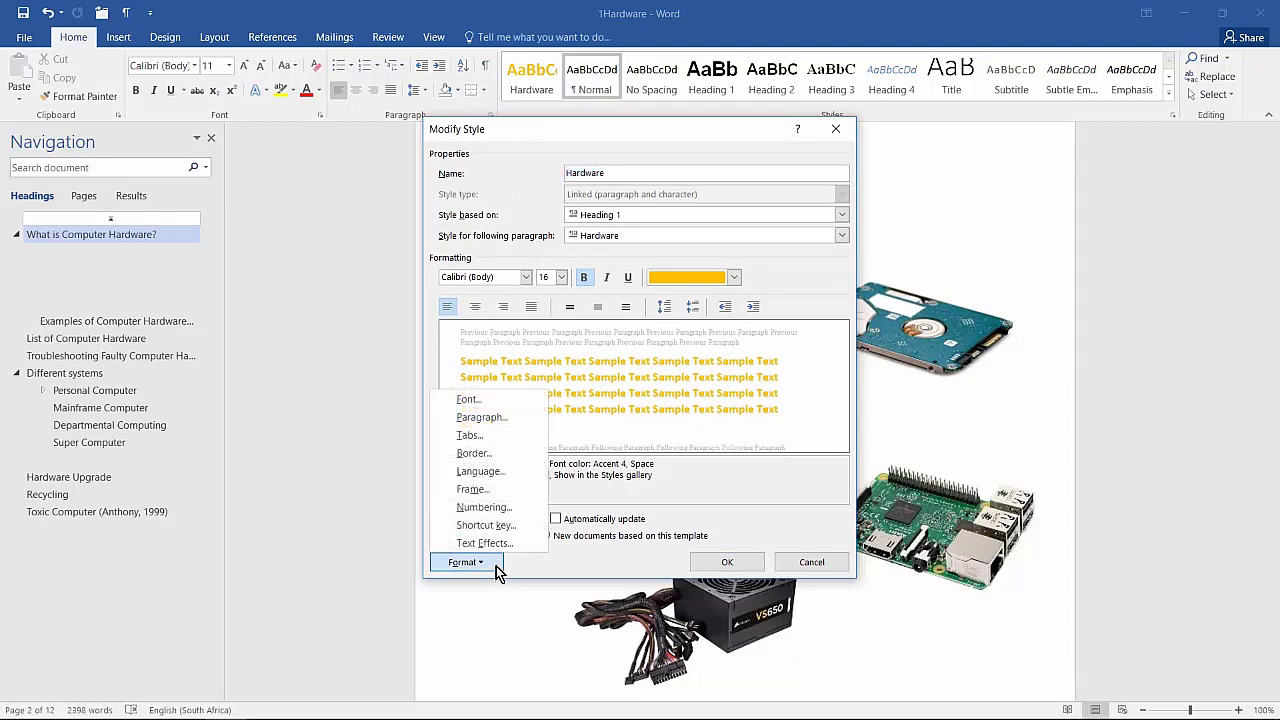
left_click(500, 544)
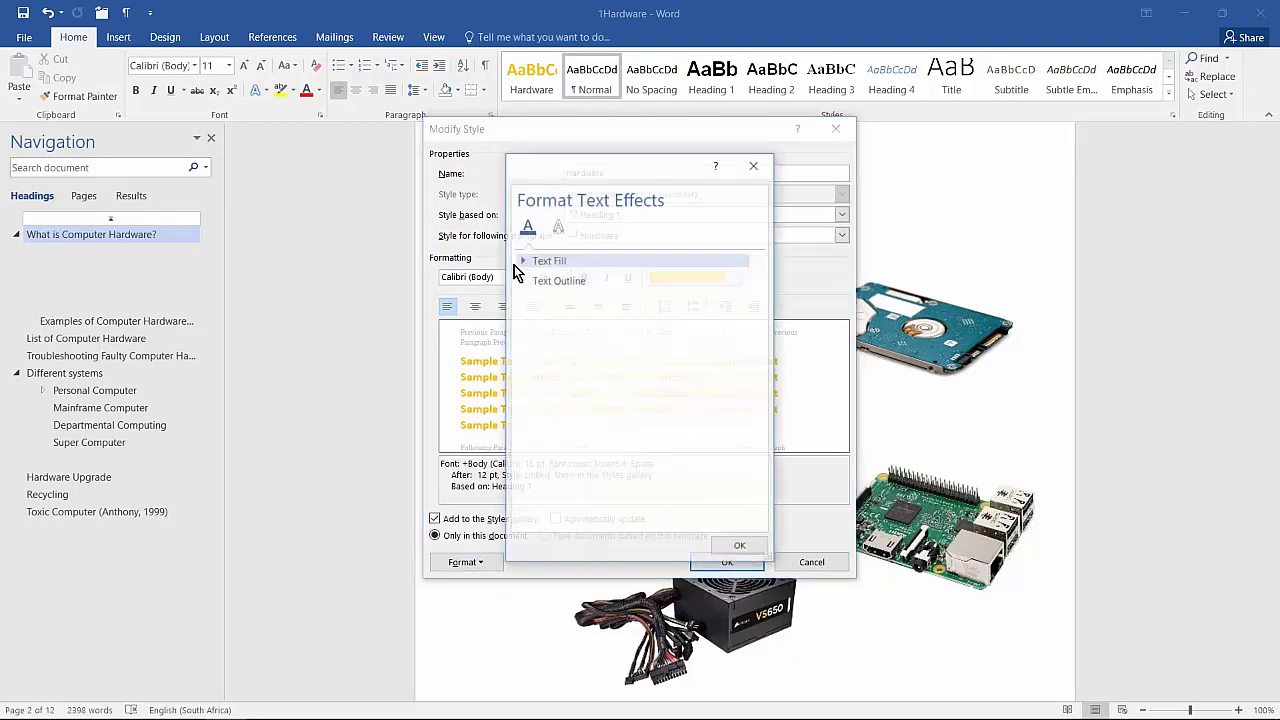
left_click(558, 226)
left_click(562, 280)
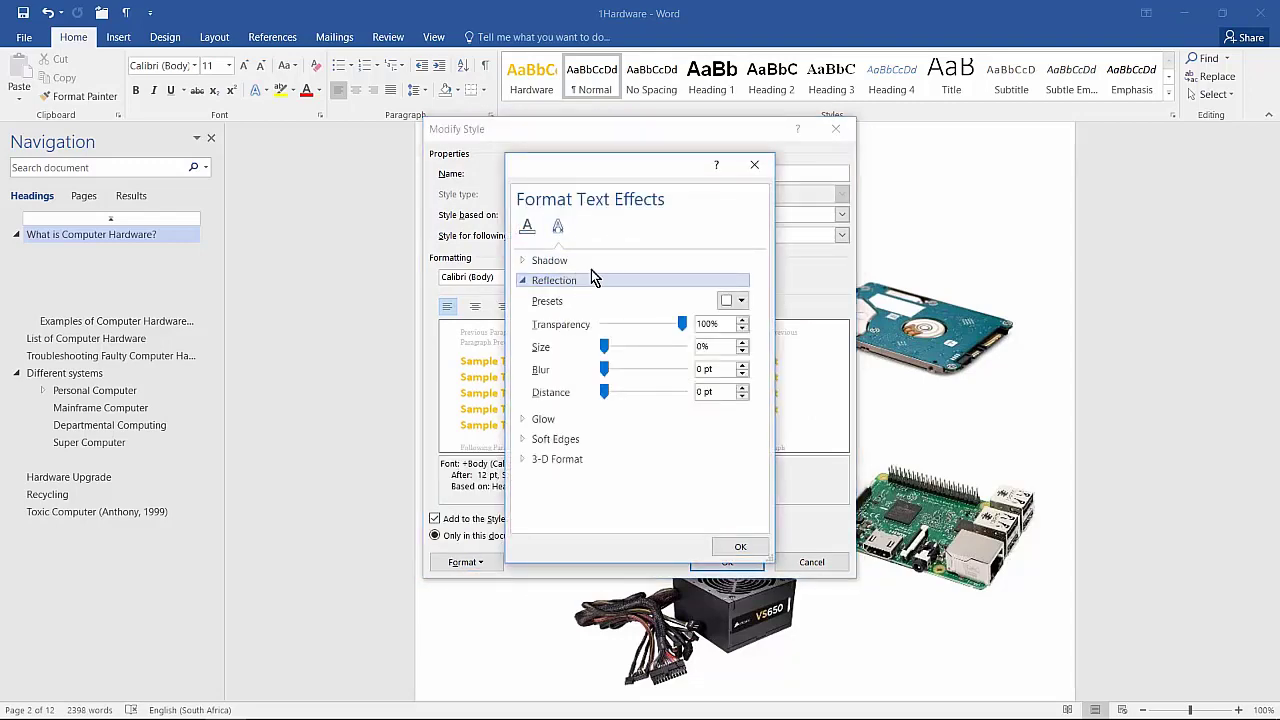
left_click(733, 301)
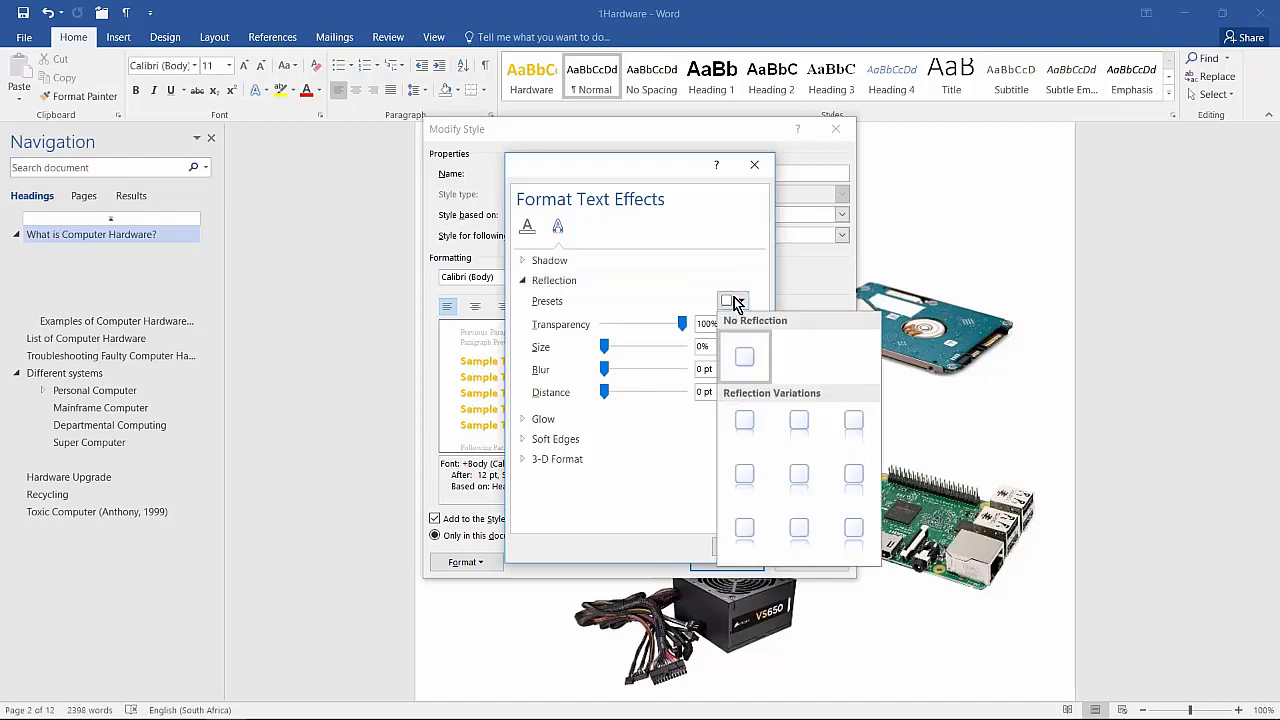
left_click(749, 432)
left_click(738, 546)
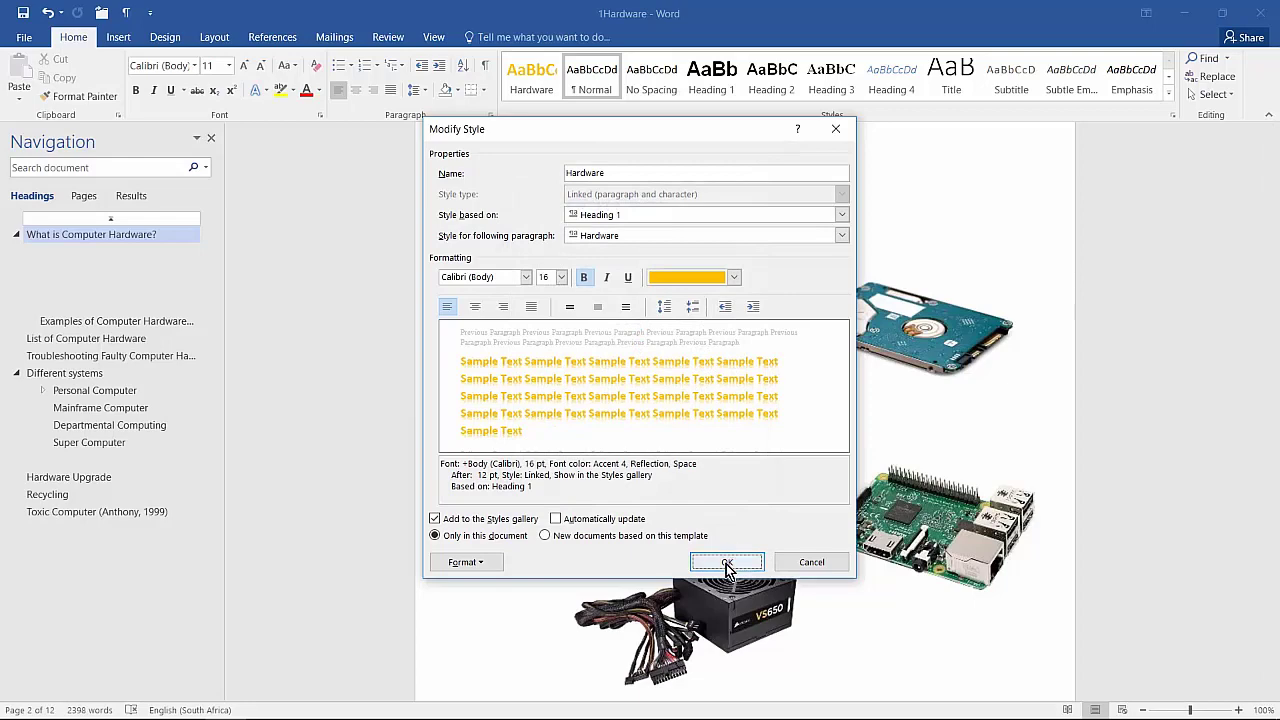
left_click(727, 565)
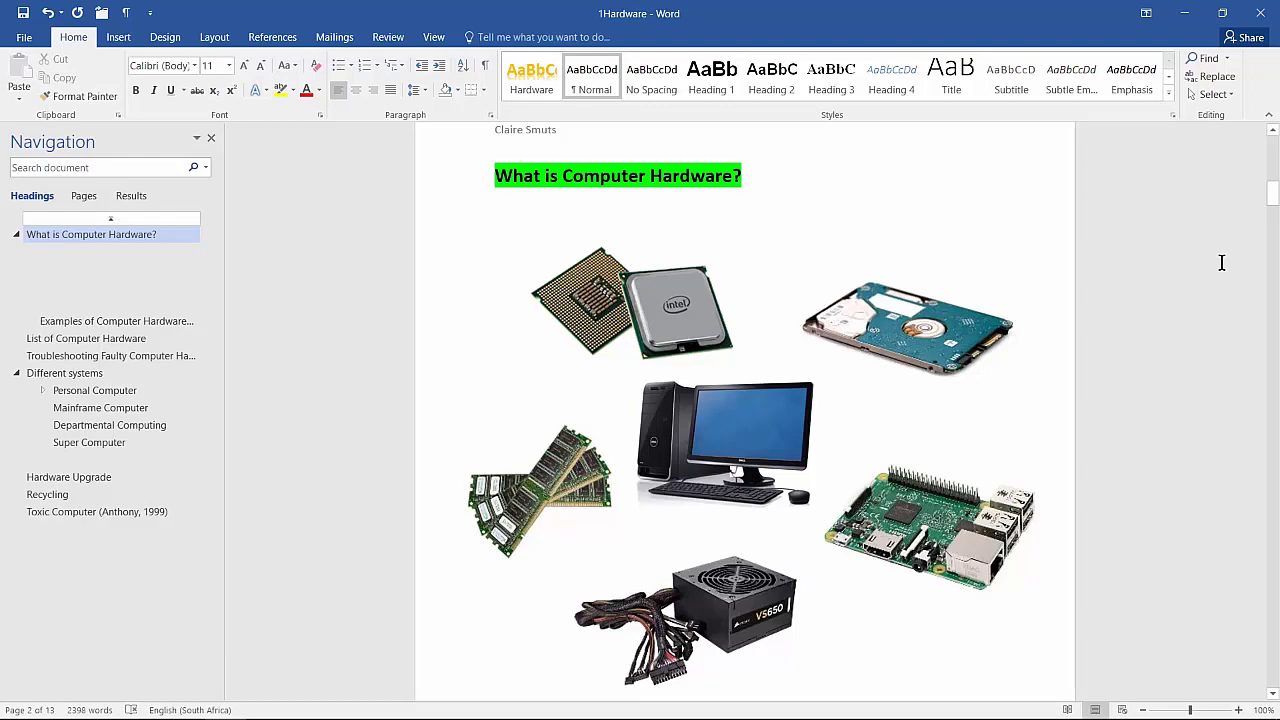
Step: Select all text using the Hardware style and reapply the style so every heading shows the reflection
right_click(547, 88)
left_click(600, 130)
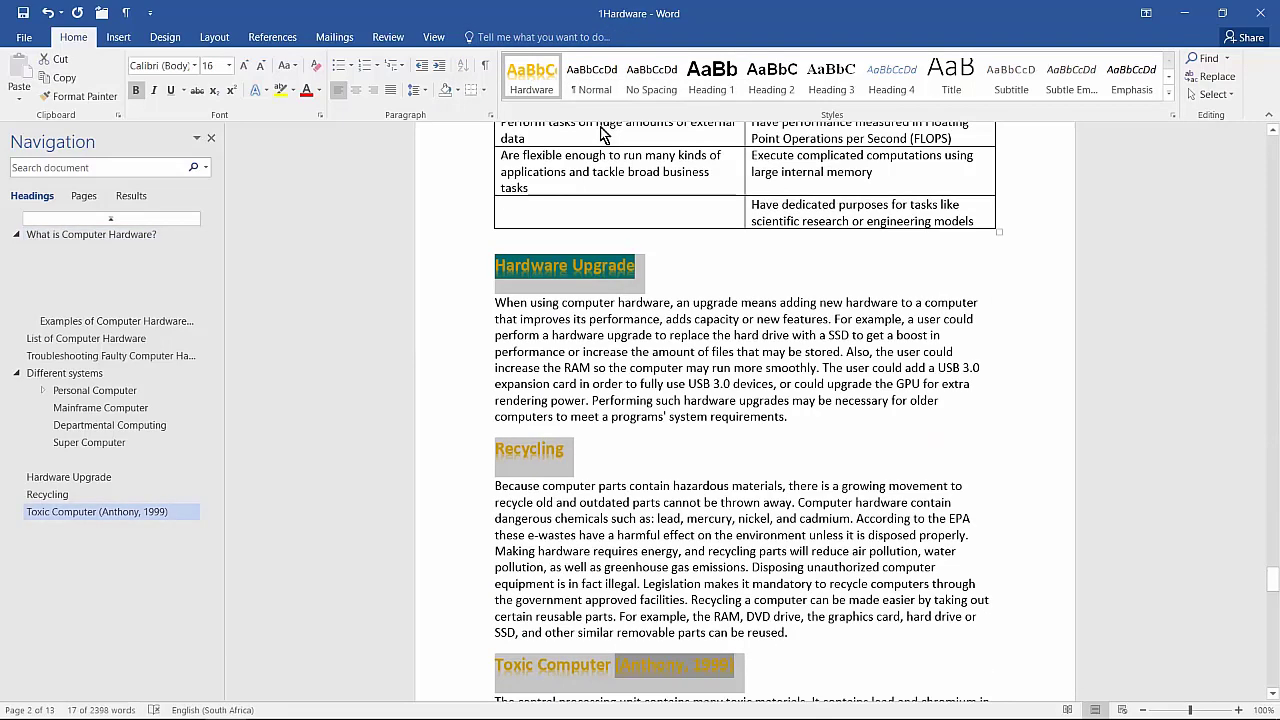
left_click(547, 69)
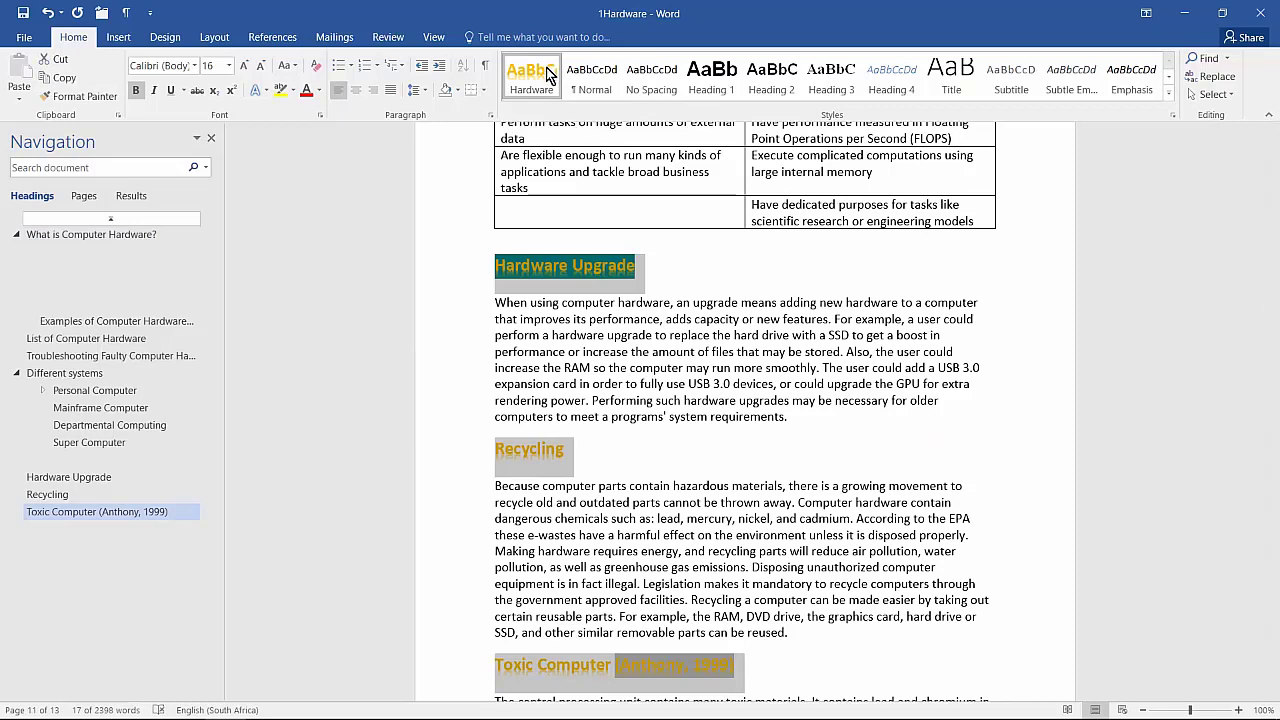
left_click(897, 302)
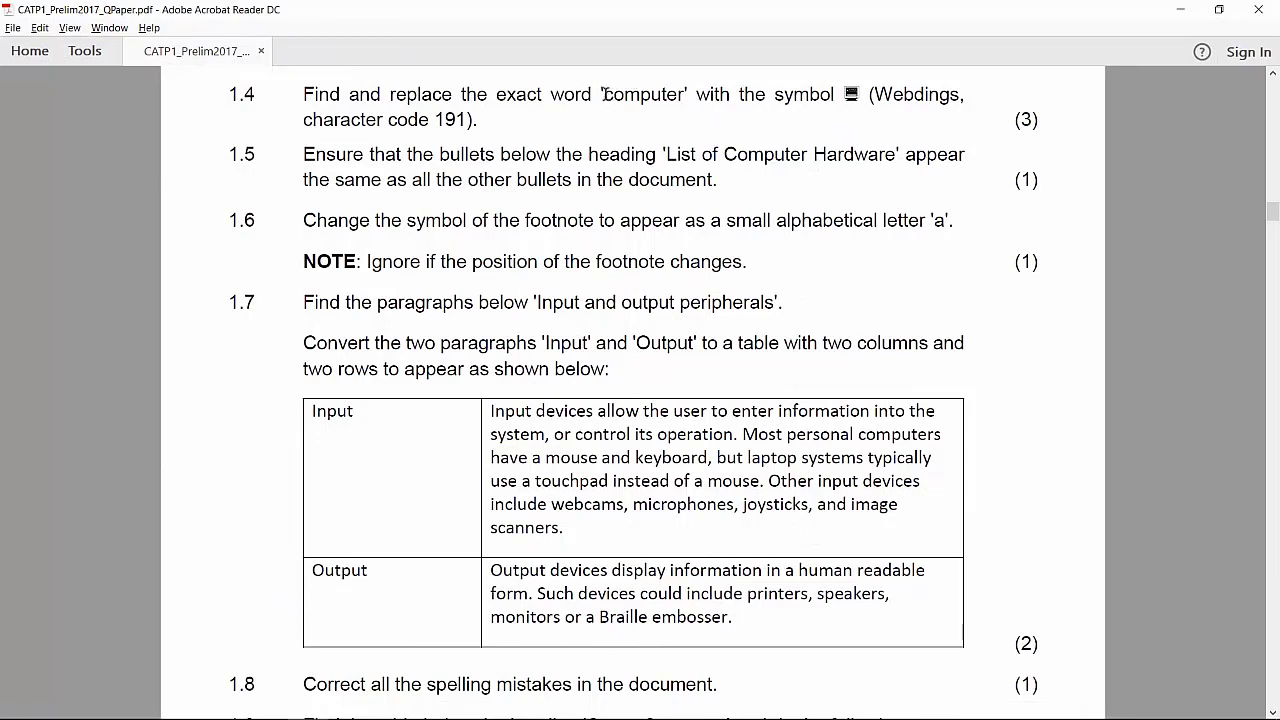
Step: Read question 1.4 on replacing 'computer' with a Webdings symbol, then return to Word
left_click_drag(603, 94, 687, 94)
left_click(610, 100)
key("alt+Tab")
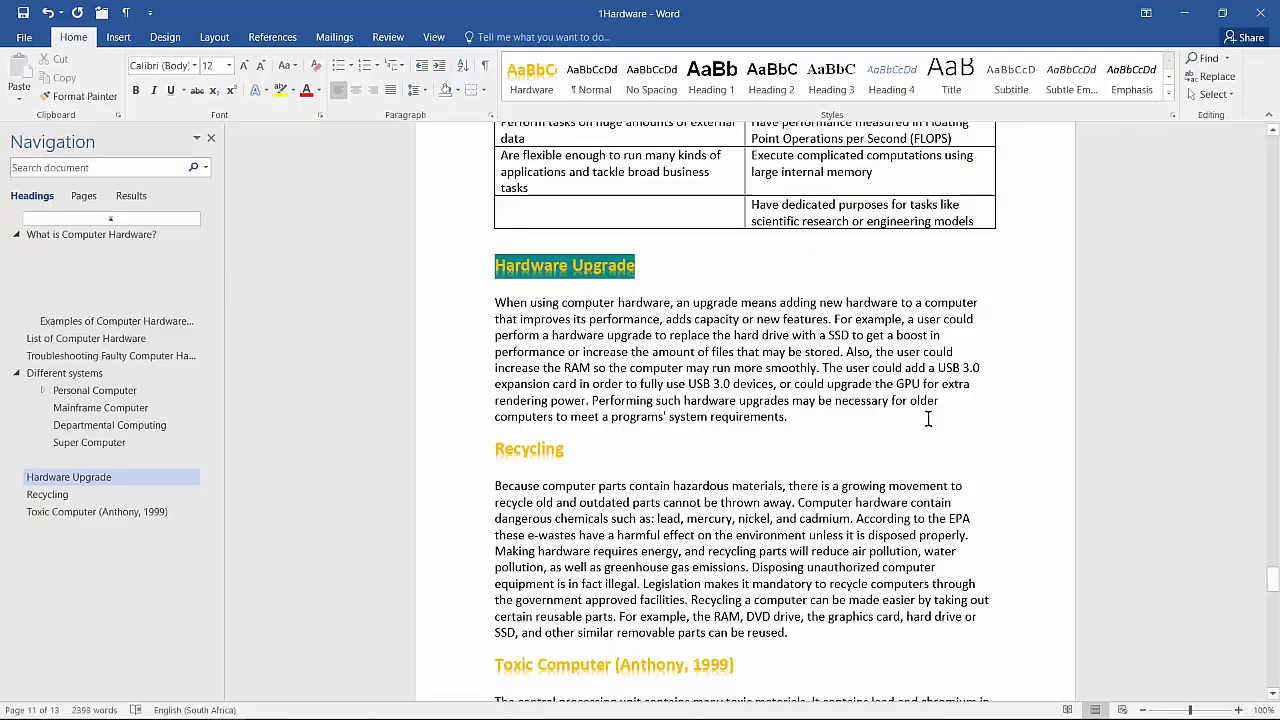
Step: Insert the Webdings character code 191 computer symbol into the text
left_click(117, 40)
left_click(1185, 80)
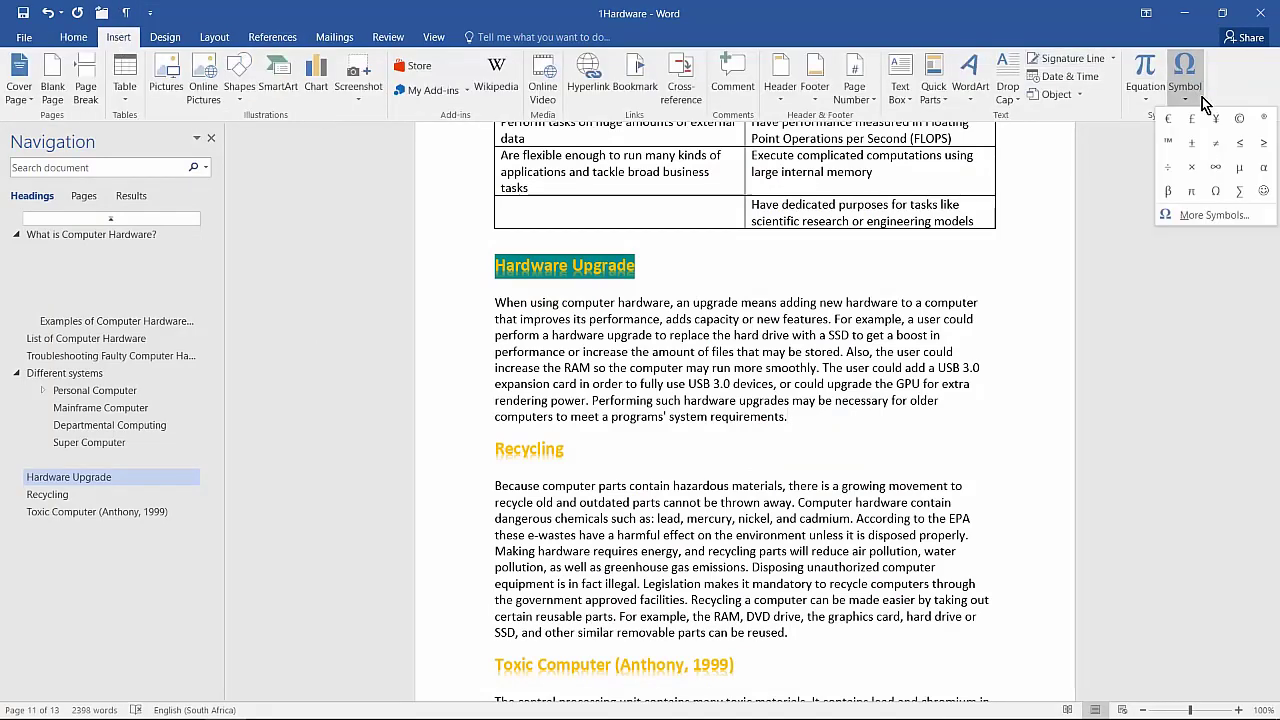
left_click(1214, 216)
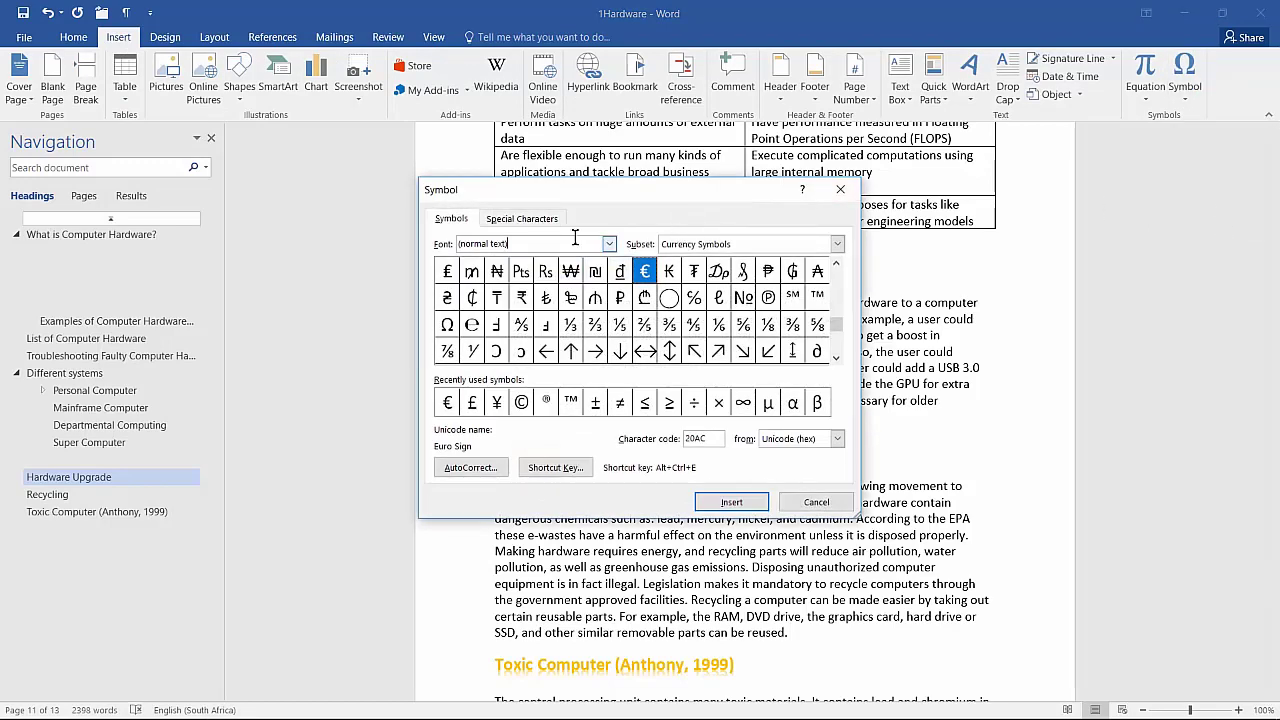
left_click(609, 246)
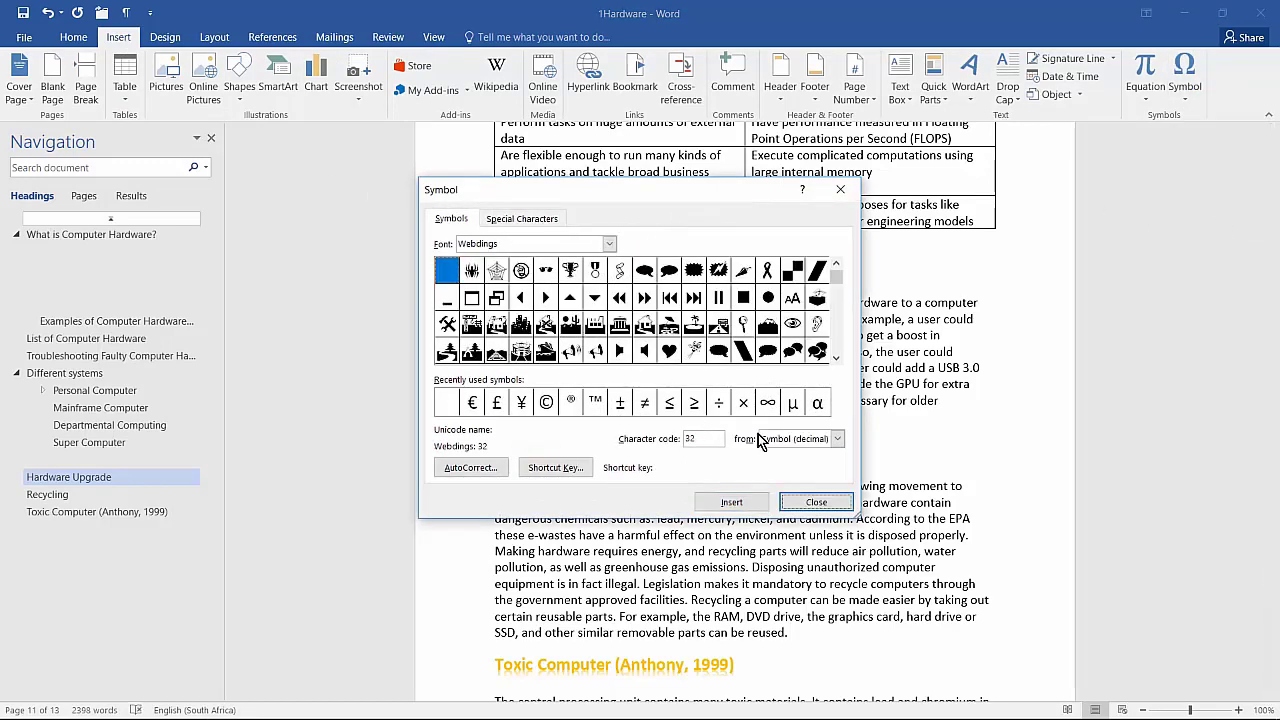
left_click_drag(706, 438, 604, 440)
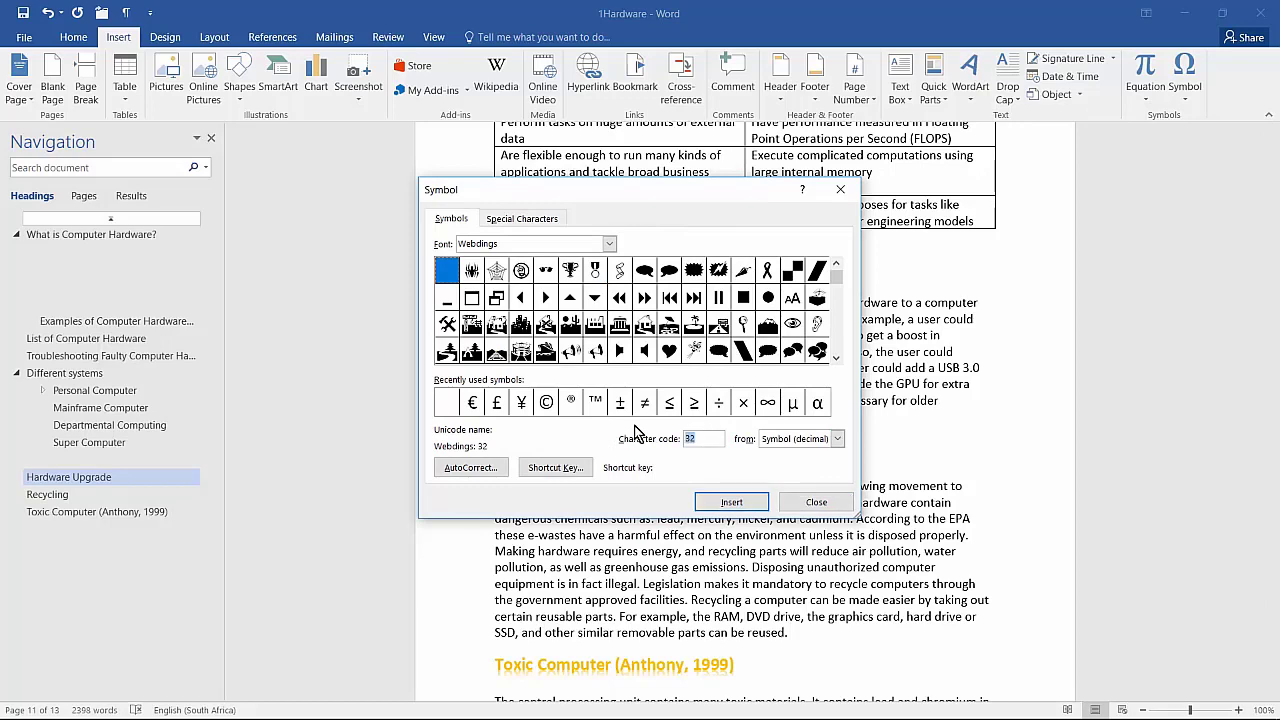
type("191")
left_click(732, 502)
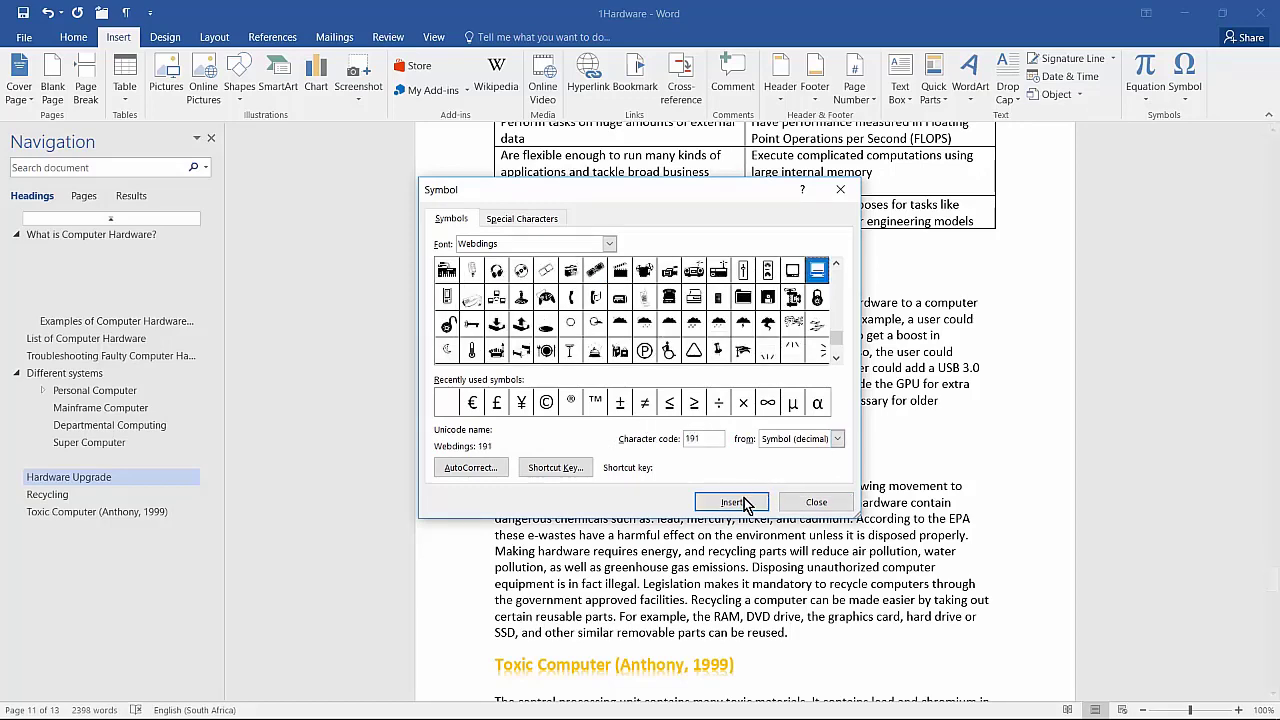
left_click(828, 505)
left_click(829, 505)
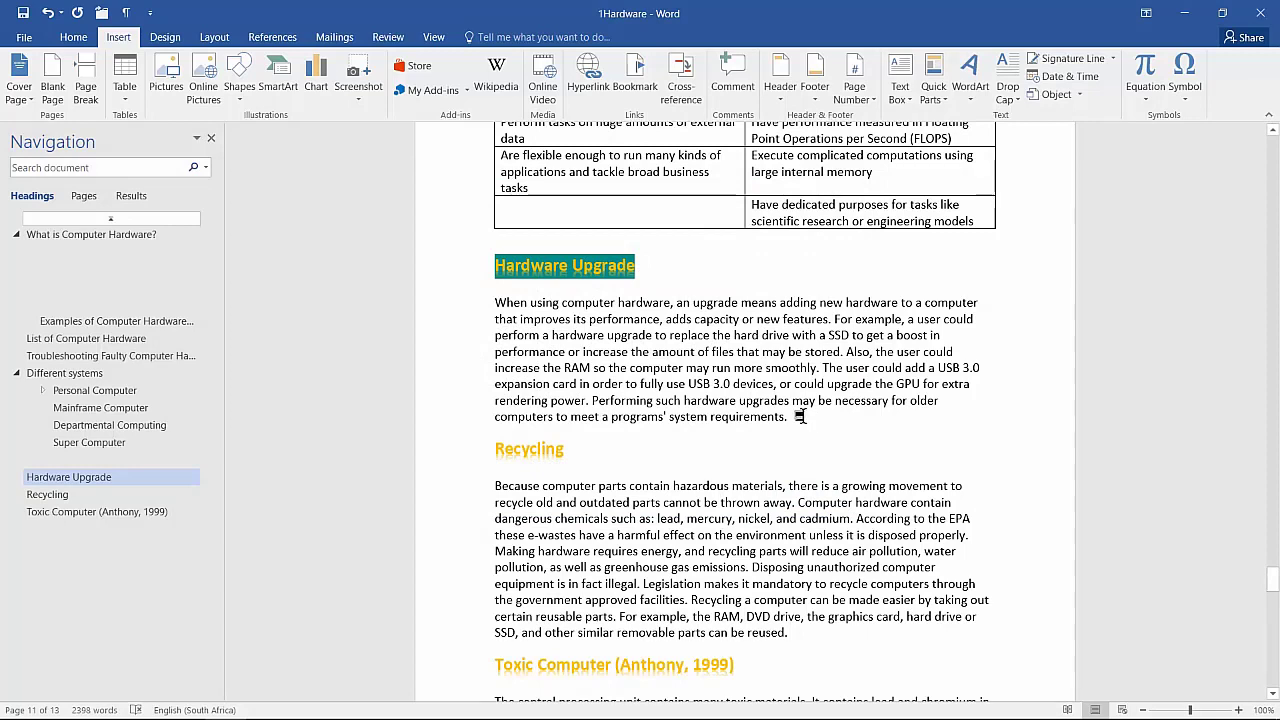
Step: Cut the computer icon after 'requirements.' in the Hardware Upgrade paragraph to the clipboard
left_click_drag(795, 419, 807, 421)
right_click(804, 422)
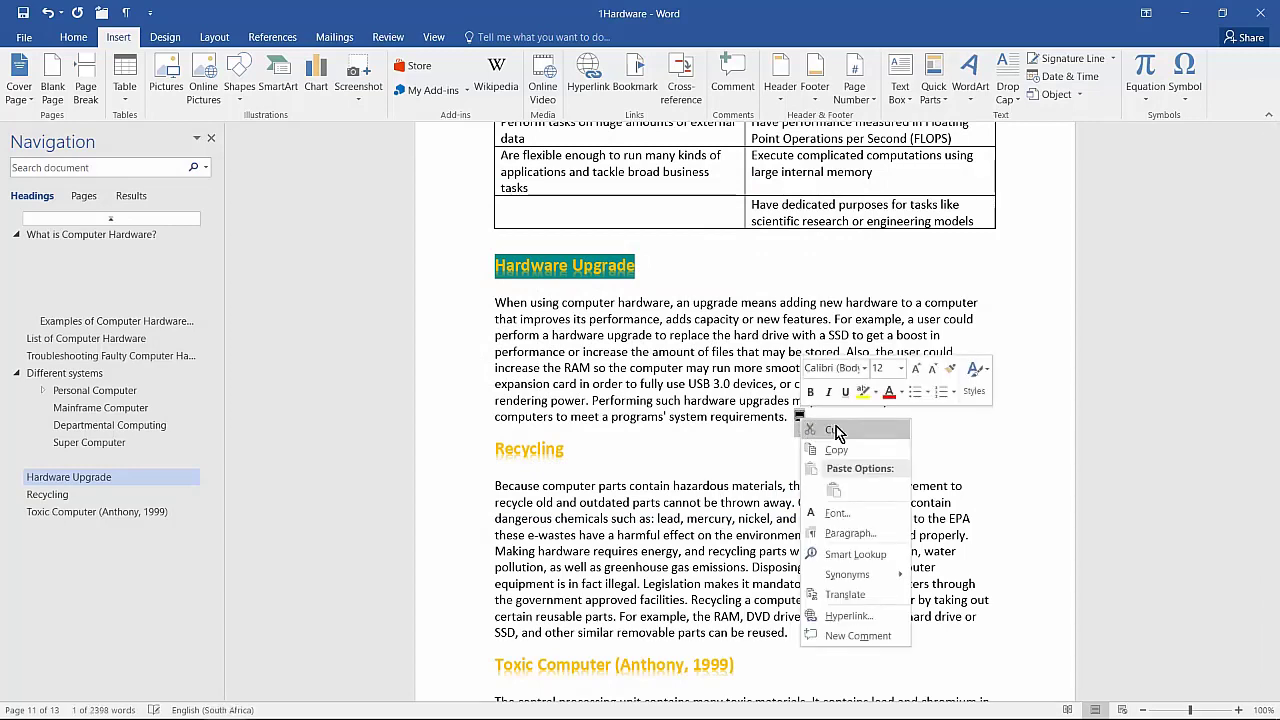
key("Escape")
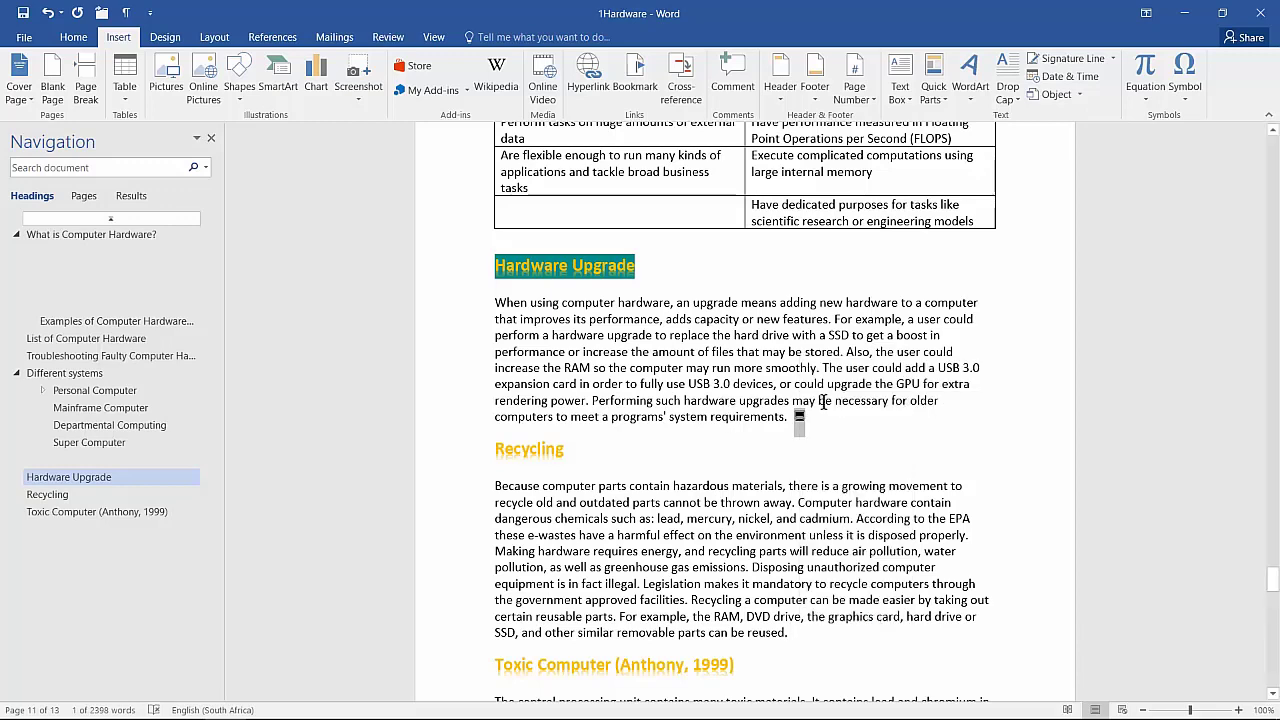
left_click(126, 12)
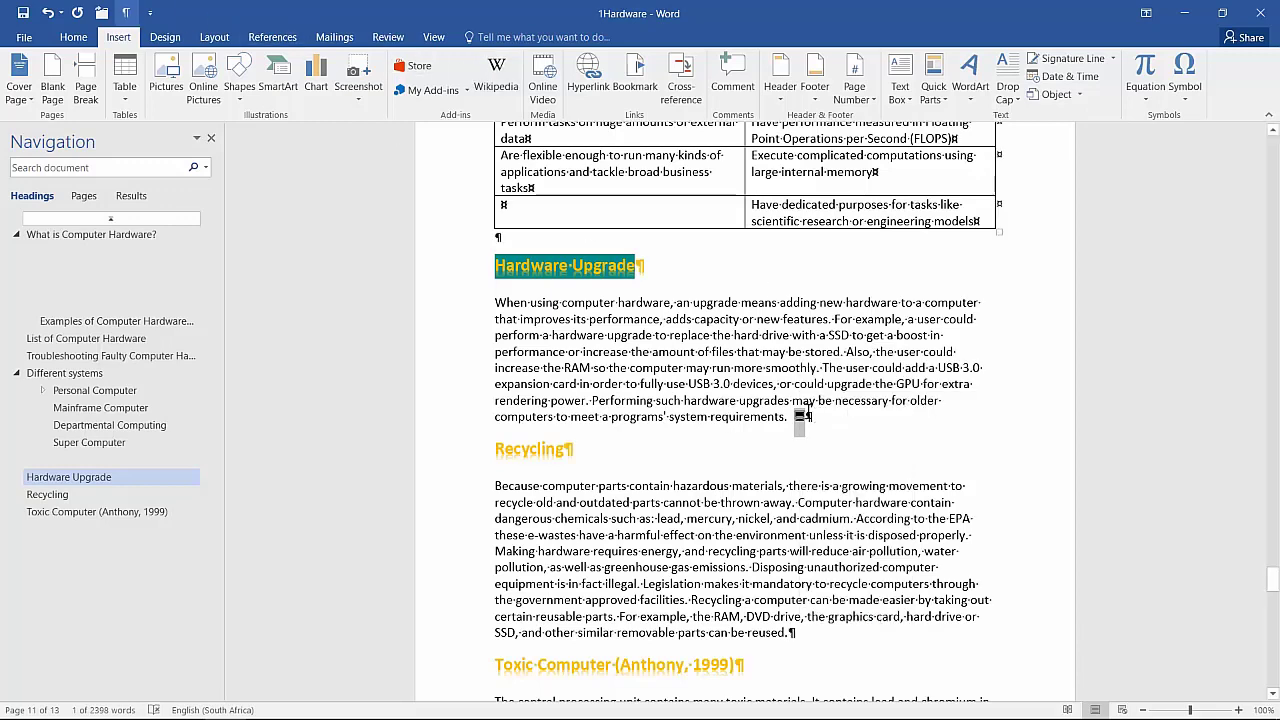
left_click(126, 13)
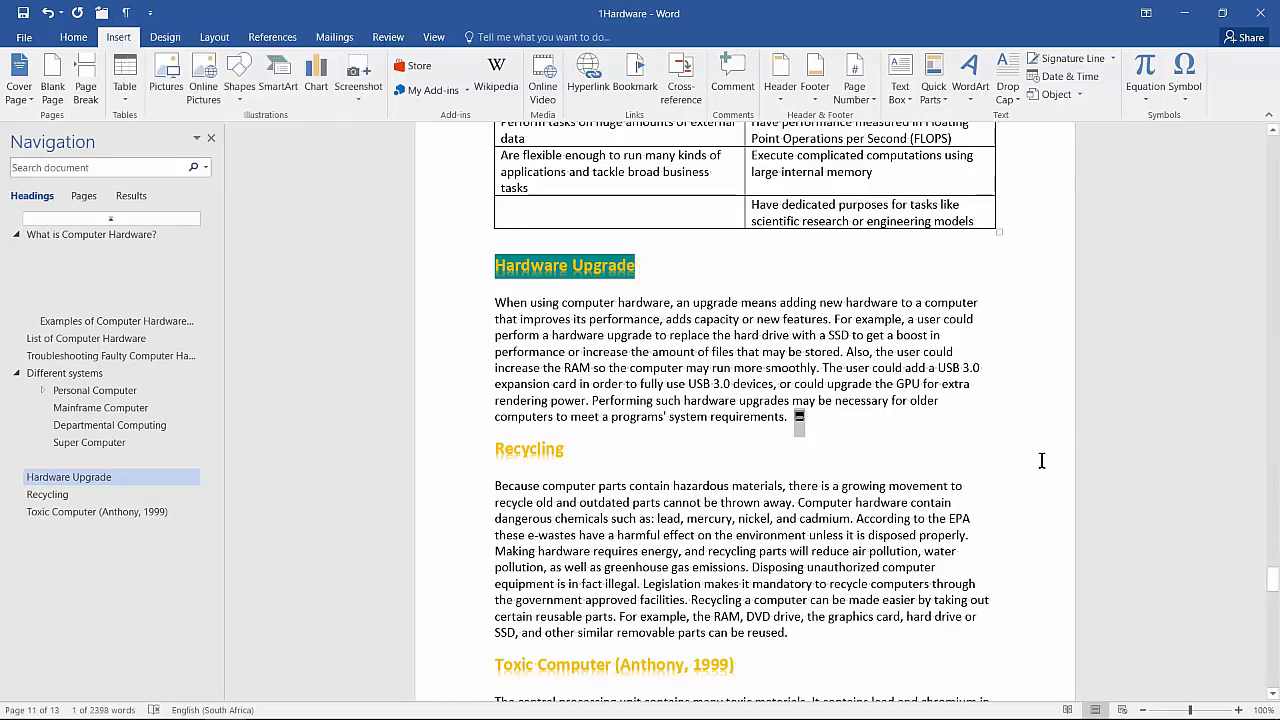
right_click(799, 420)
left_click(820, 422)
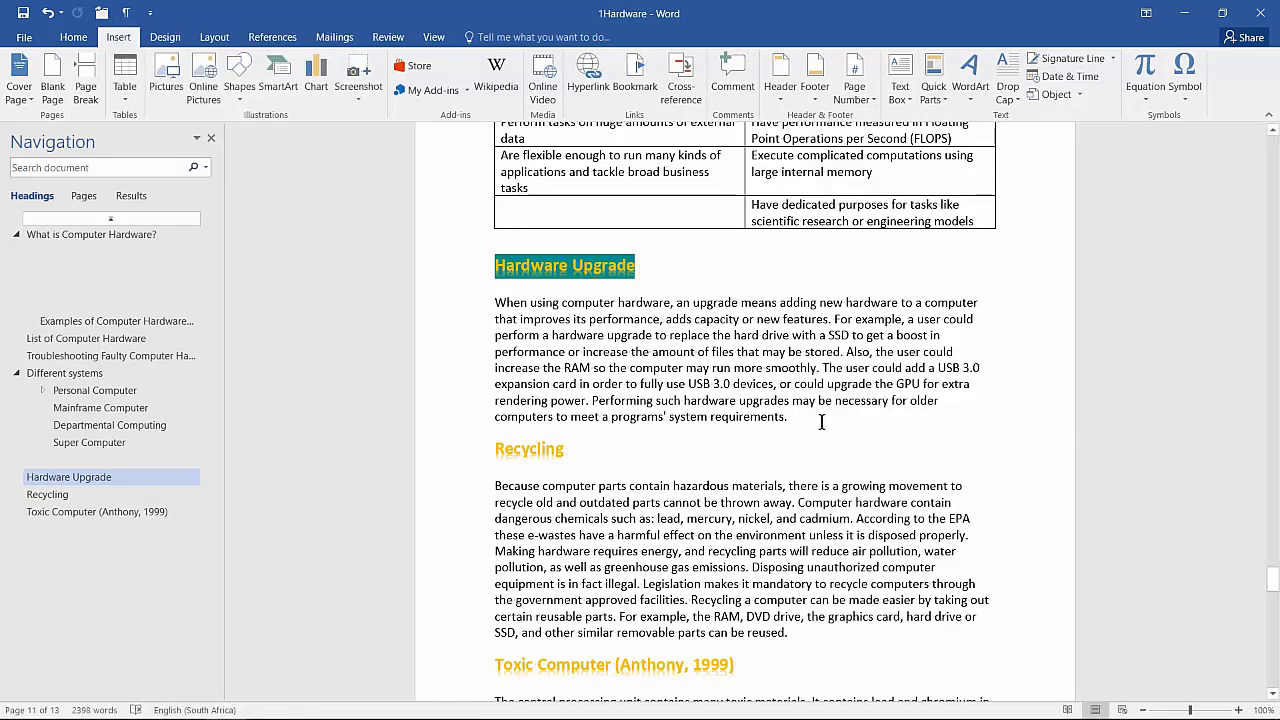
Step: Search for 'computer' in Find and Replace and paste the copied computer icon as its replacement
left_click(76, 42)
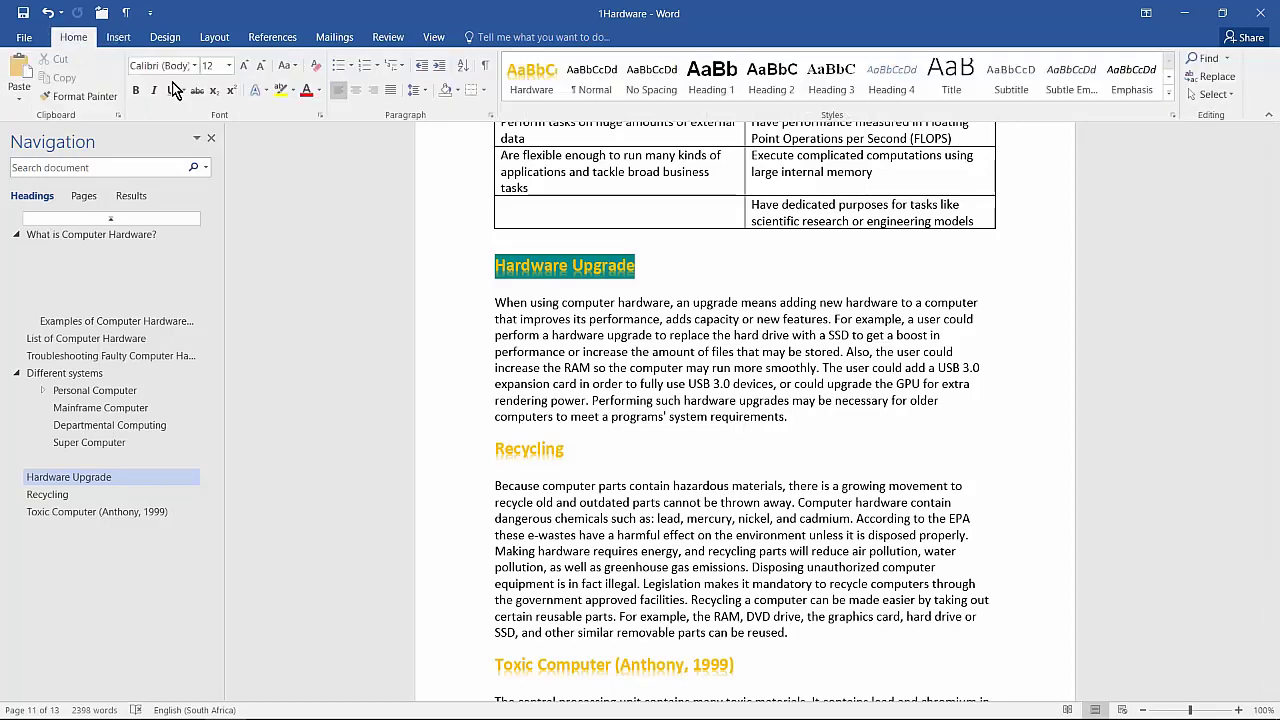
left_click(1217, 78)
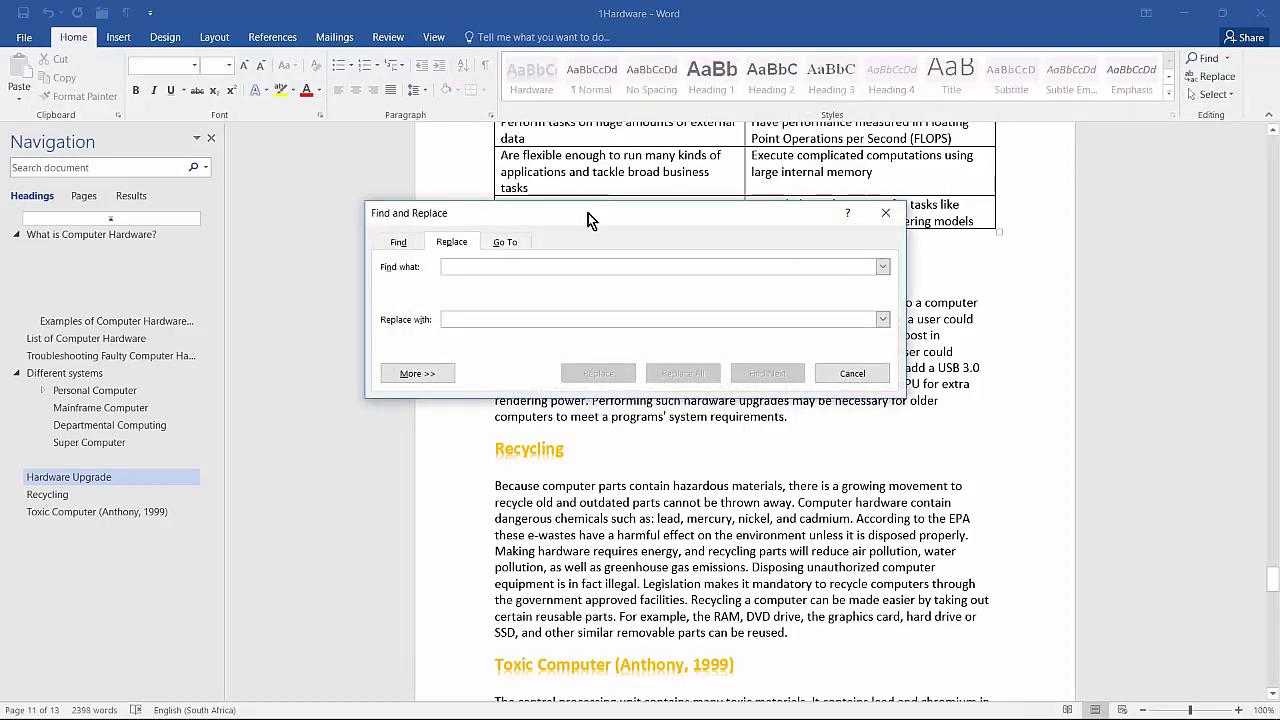
type("computer")
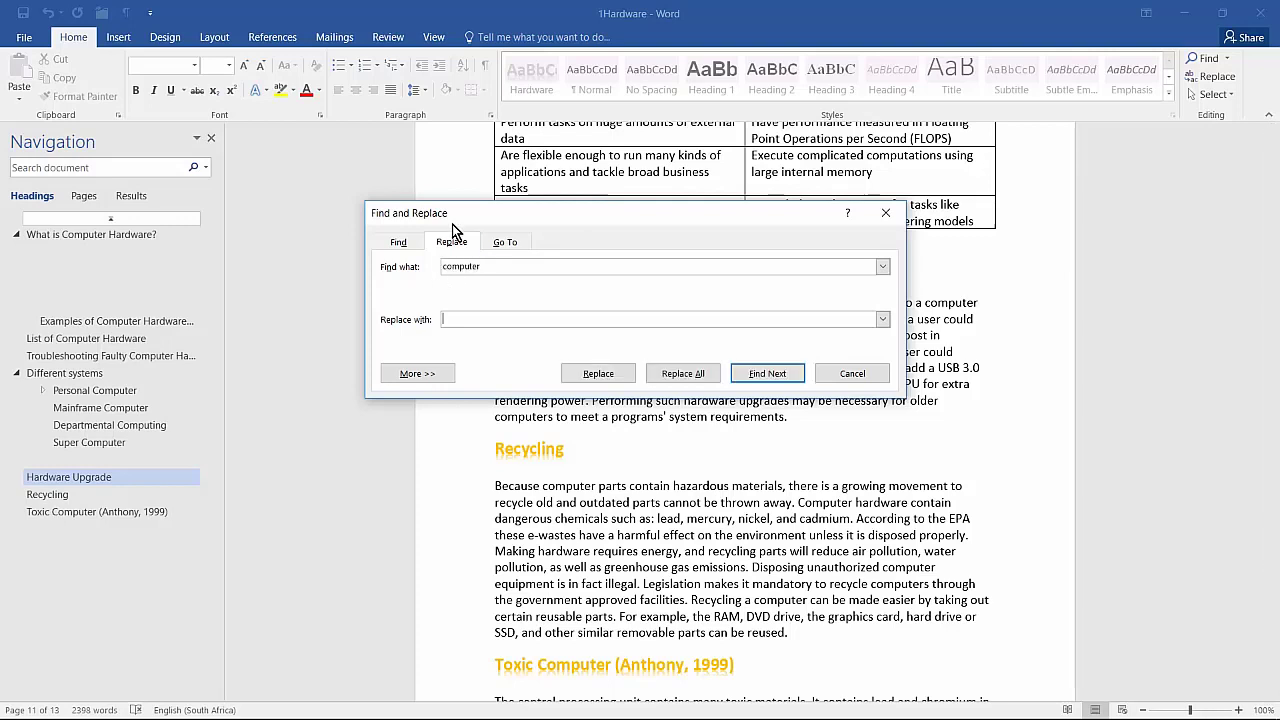
key("Tab")
right_click(448, 317)
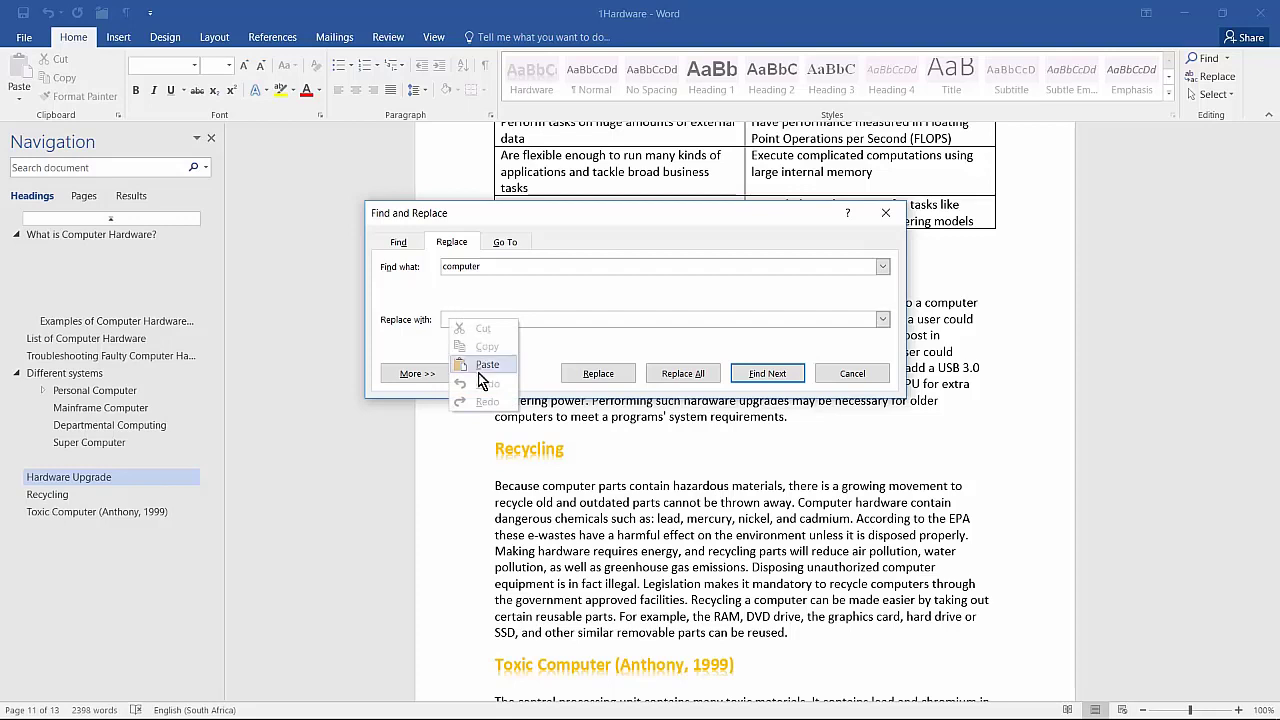
left_click(487, 364)
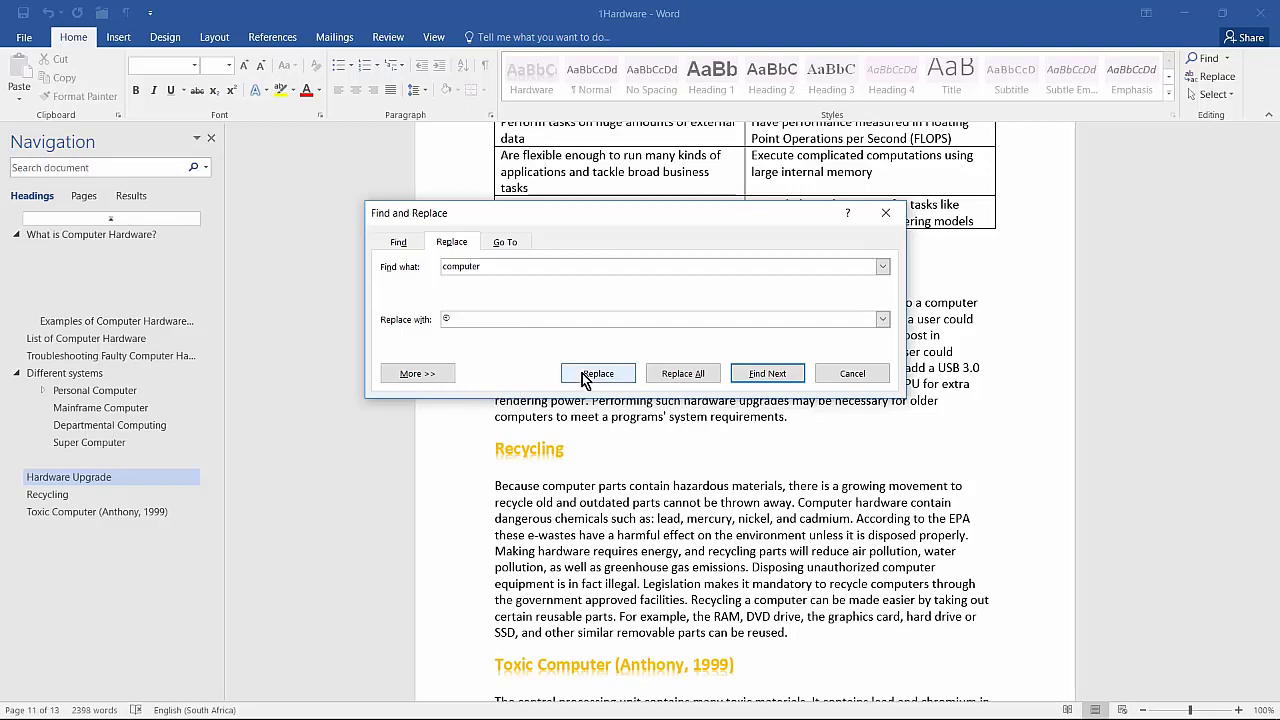
Step: Replace with Clipboard Contents, Match case and whole words only, replacing all 49 occurrences
left_click(420, 373)
left_click(481, 319)
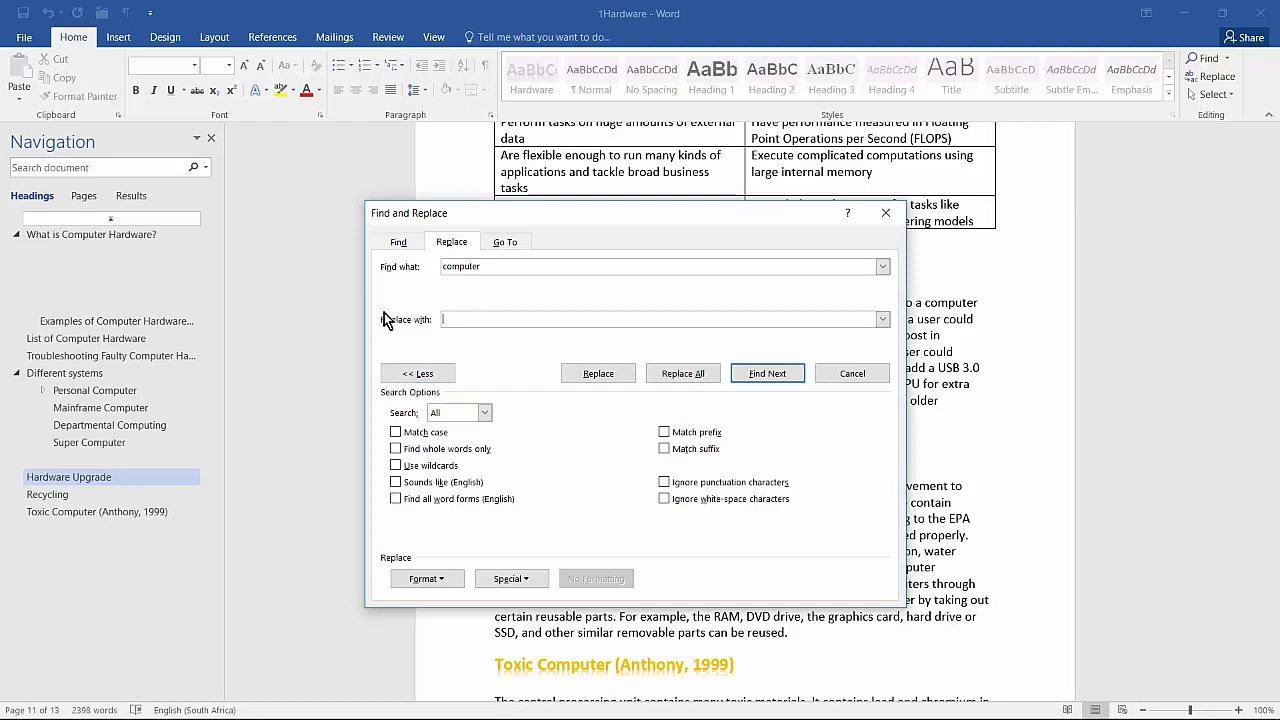
left_click(525, 584)
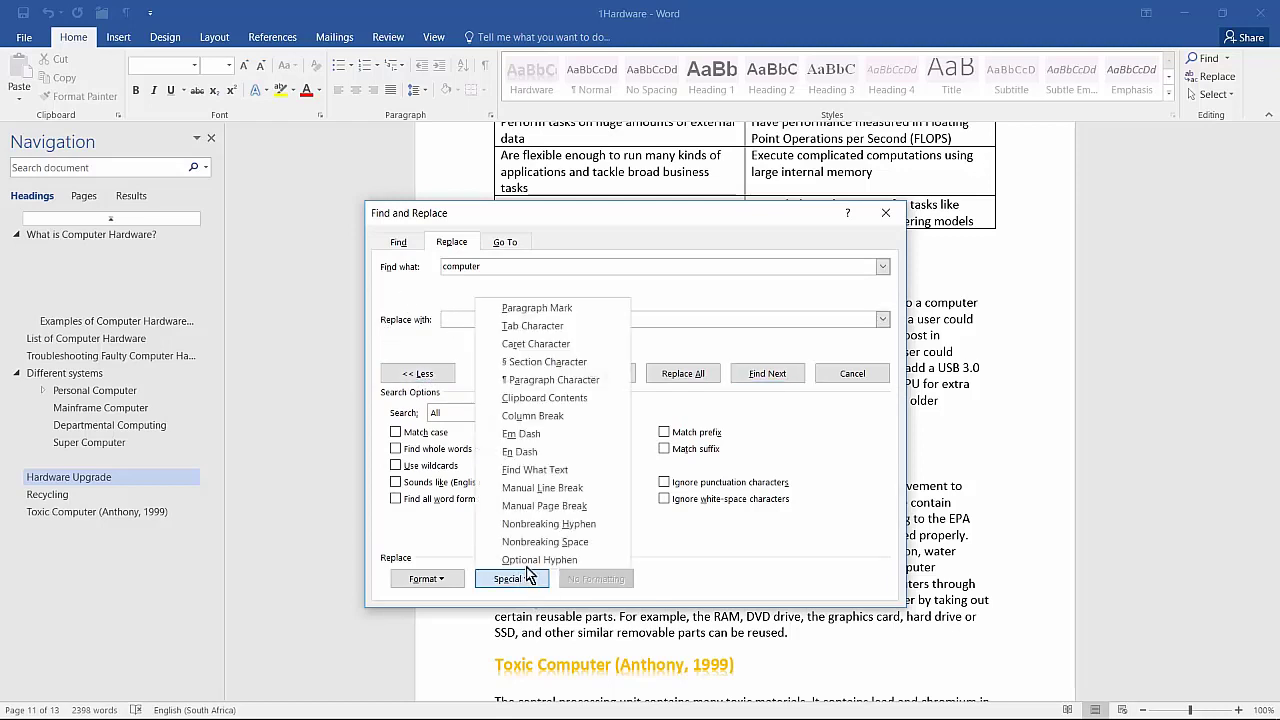
left_click(544, 398)
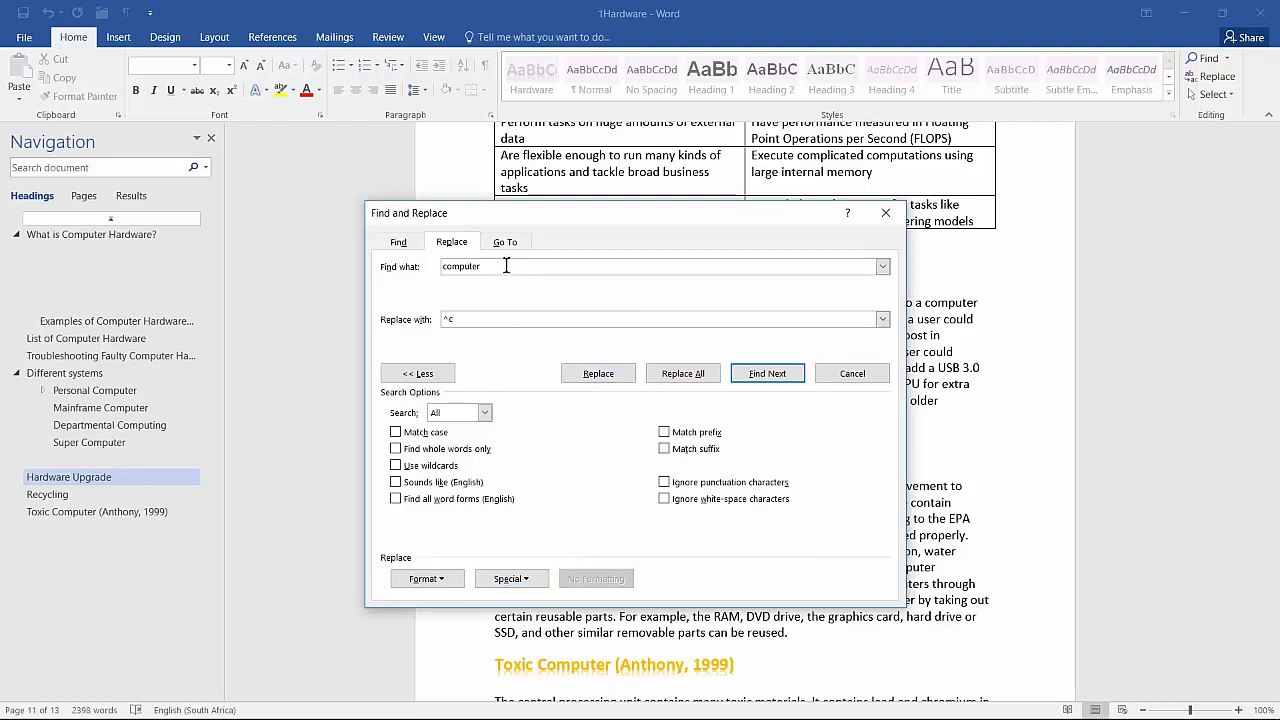
left_click(408, 433)
left_click(413, 452)
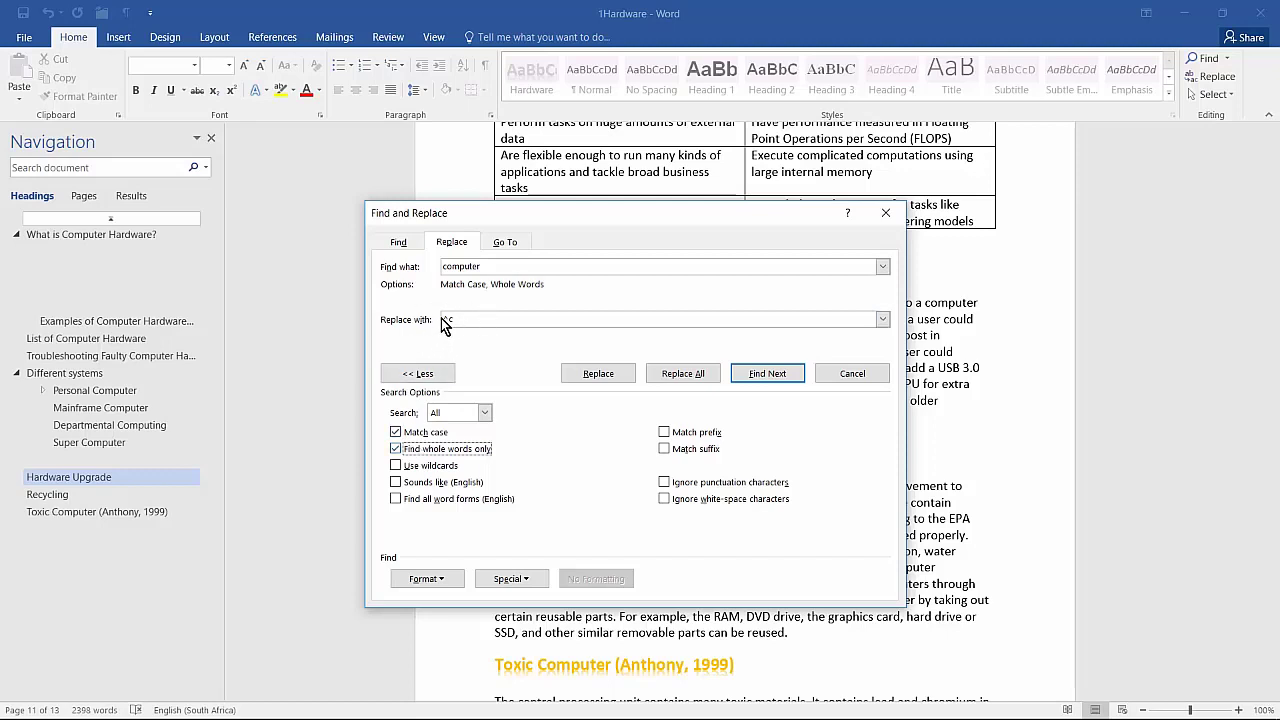
left_click(683, 373)
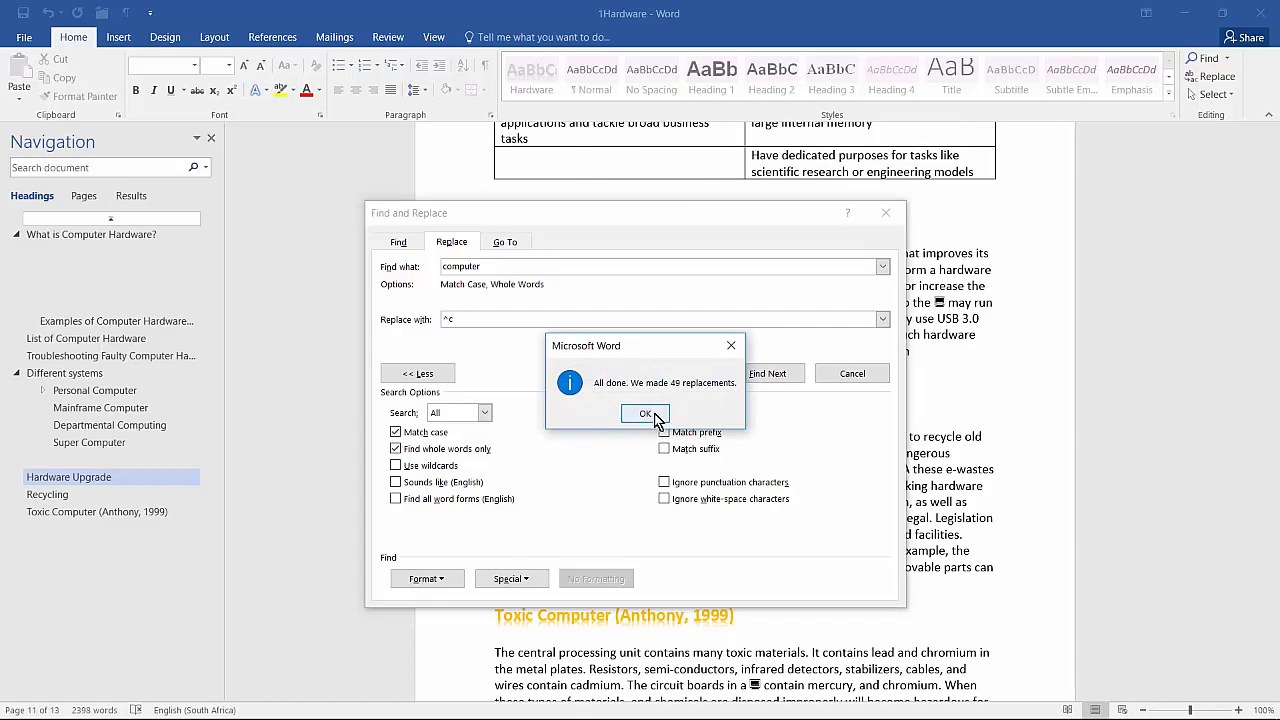
left_click(645, 414)
left_click(860, 378)
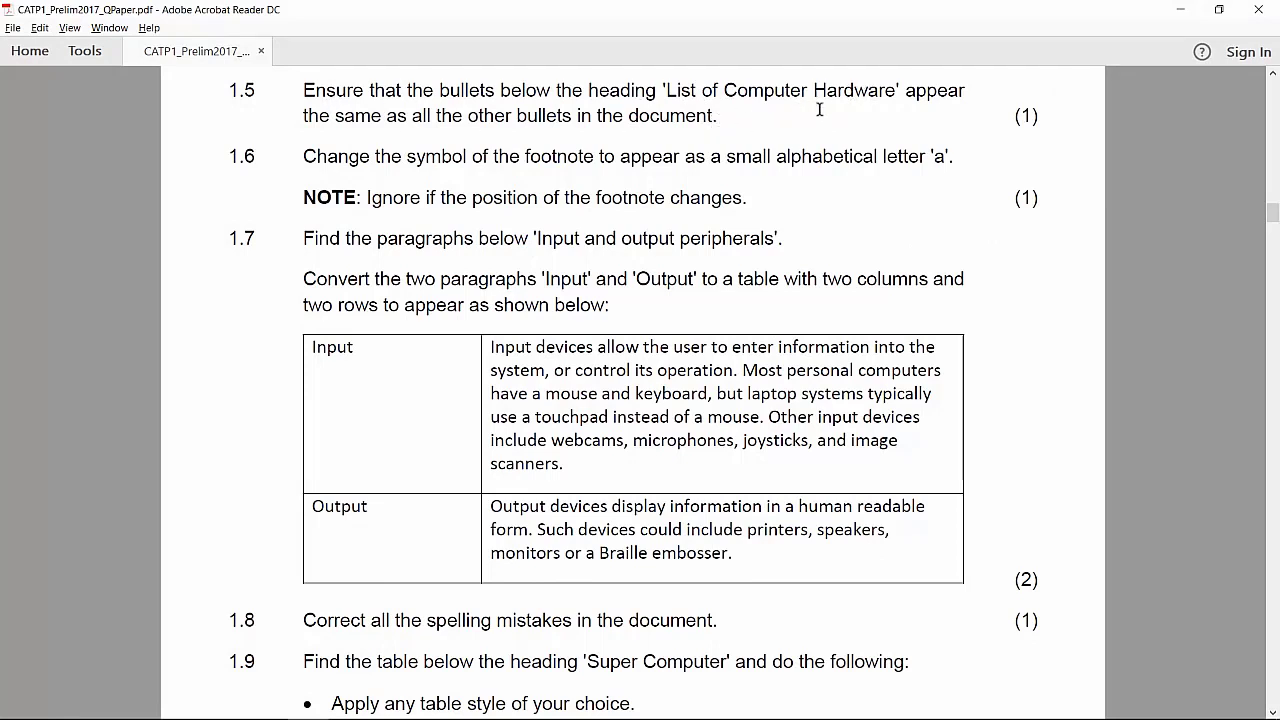
key("alt+Tab")
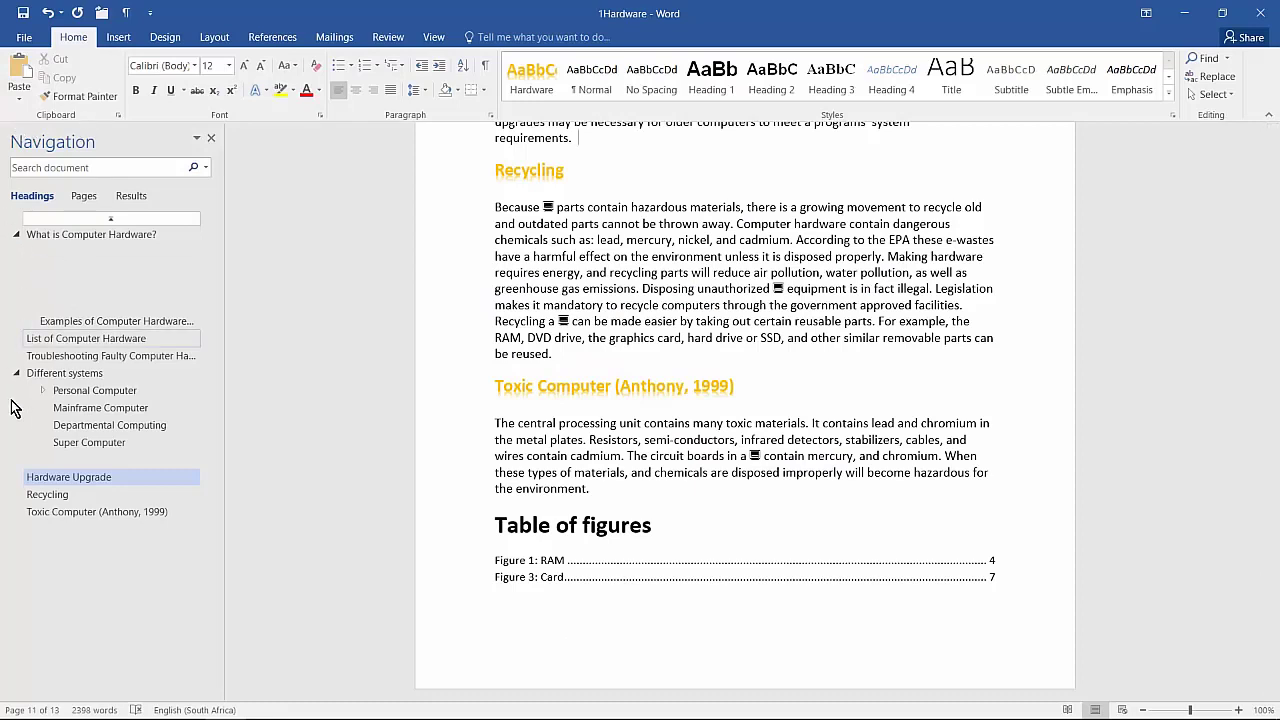
Step: Jump to List of Computer Hardware and give its list plain black round bullets
left_click(433, 40)
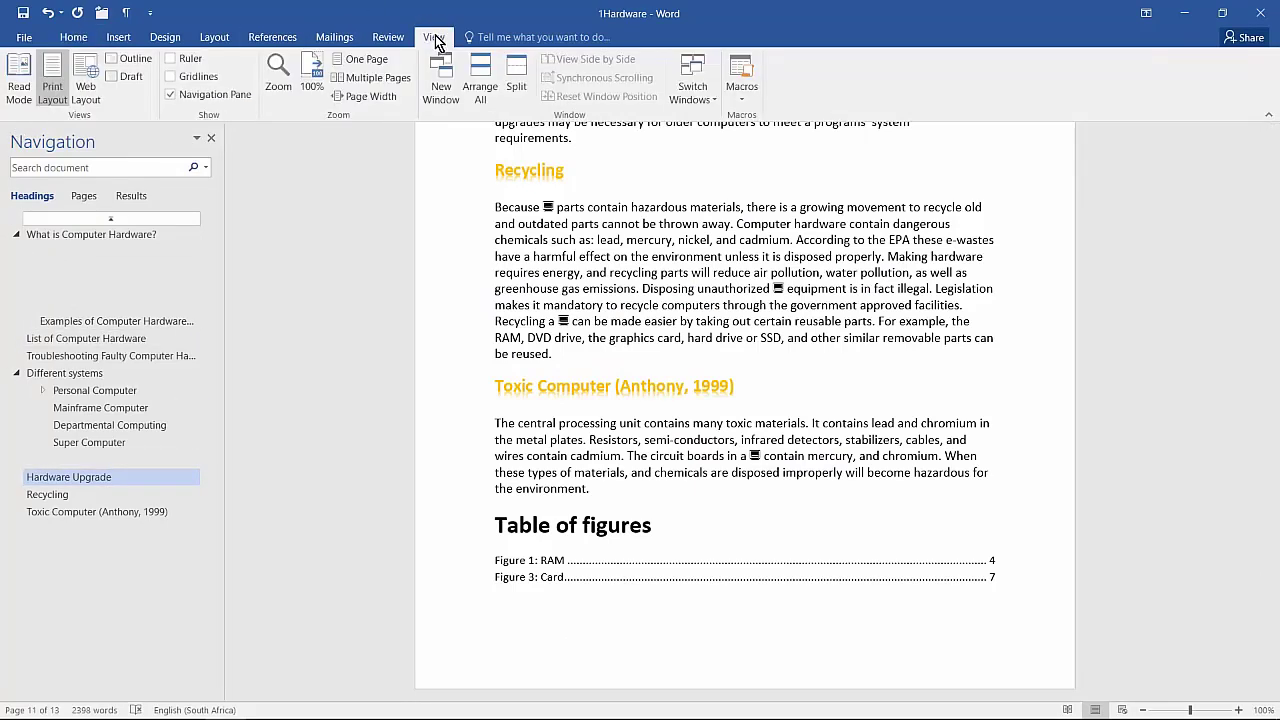
left_click(220, 95)
left_click(220, 95)
left_click(82, 338)
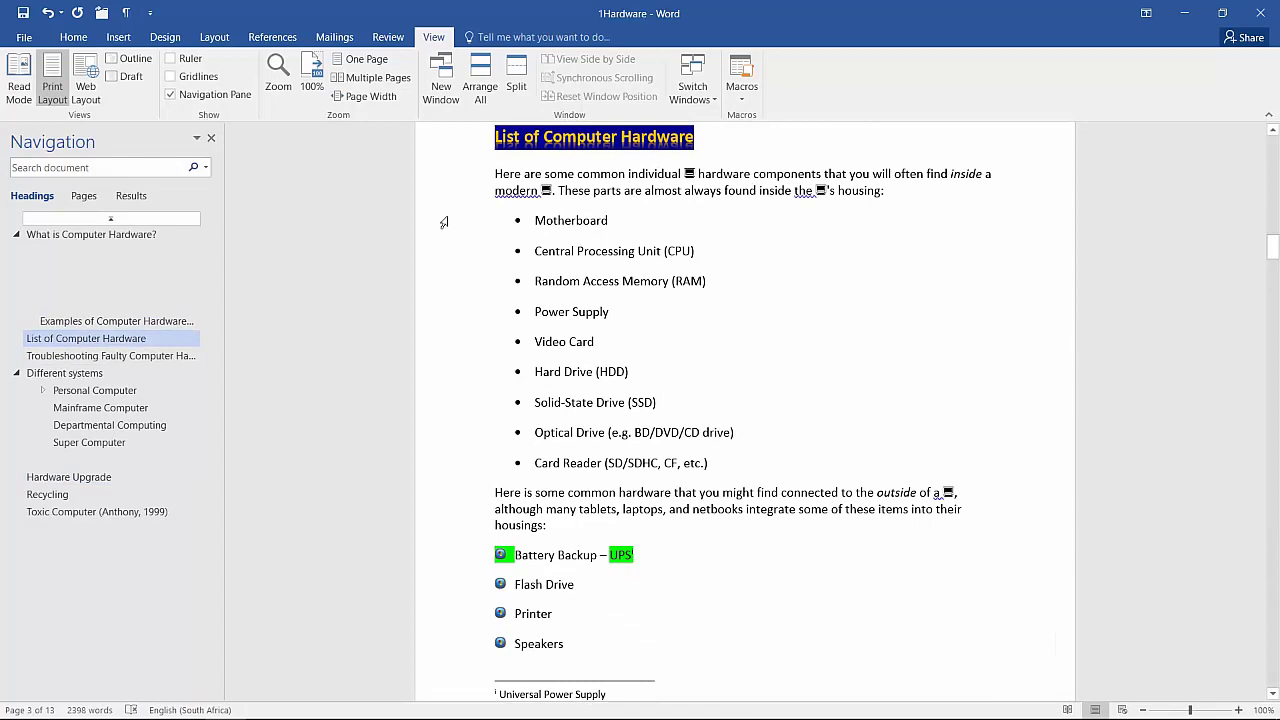
scroll(457, 445, "down", 3)
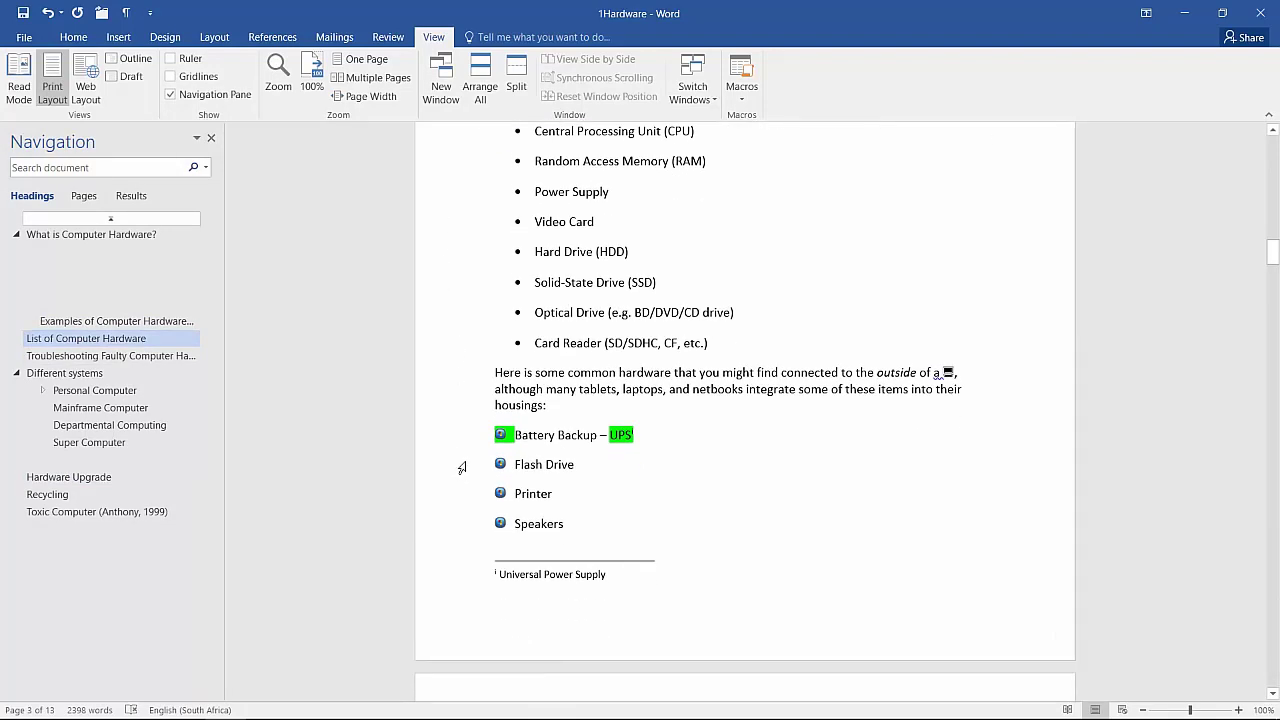
scroll(555, 494, "up", 4)
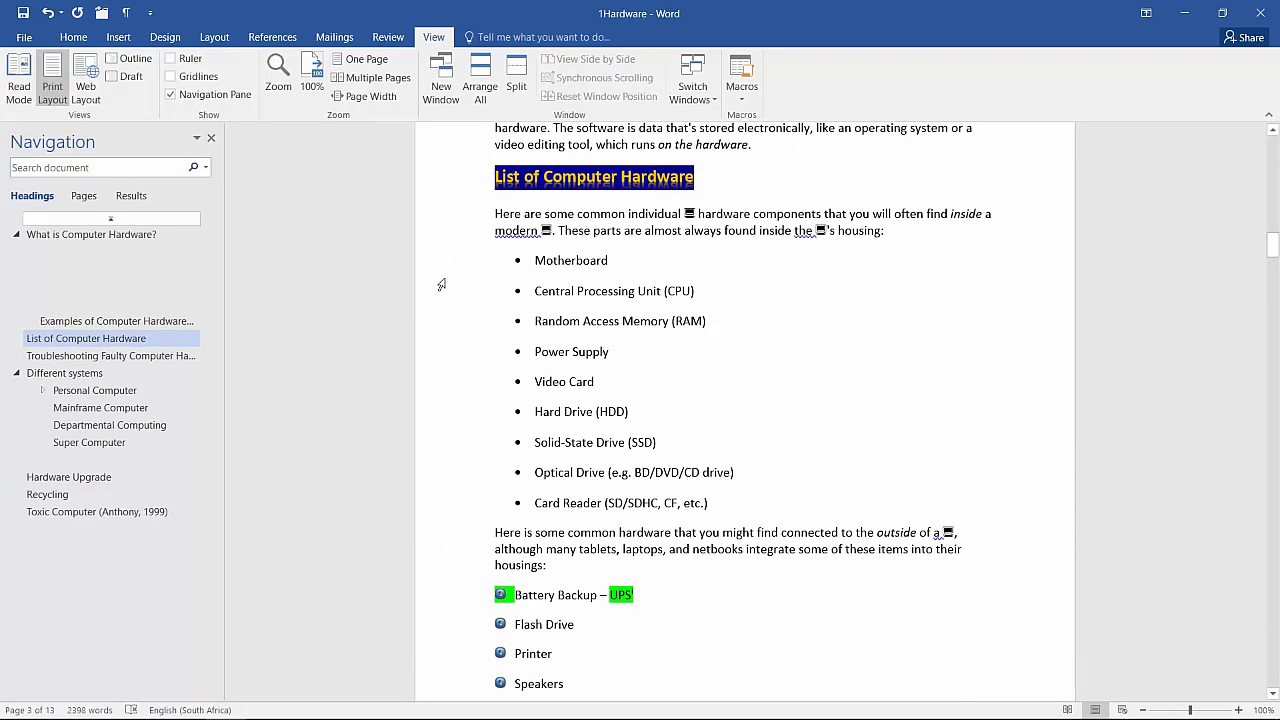
left_click_drag(438, 280, 446, 502)
left_click(74, 37)
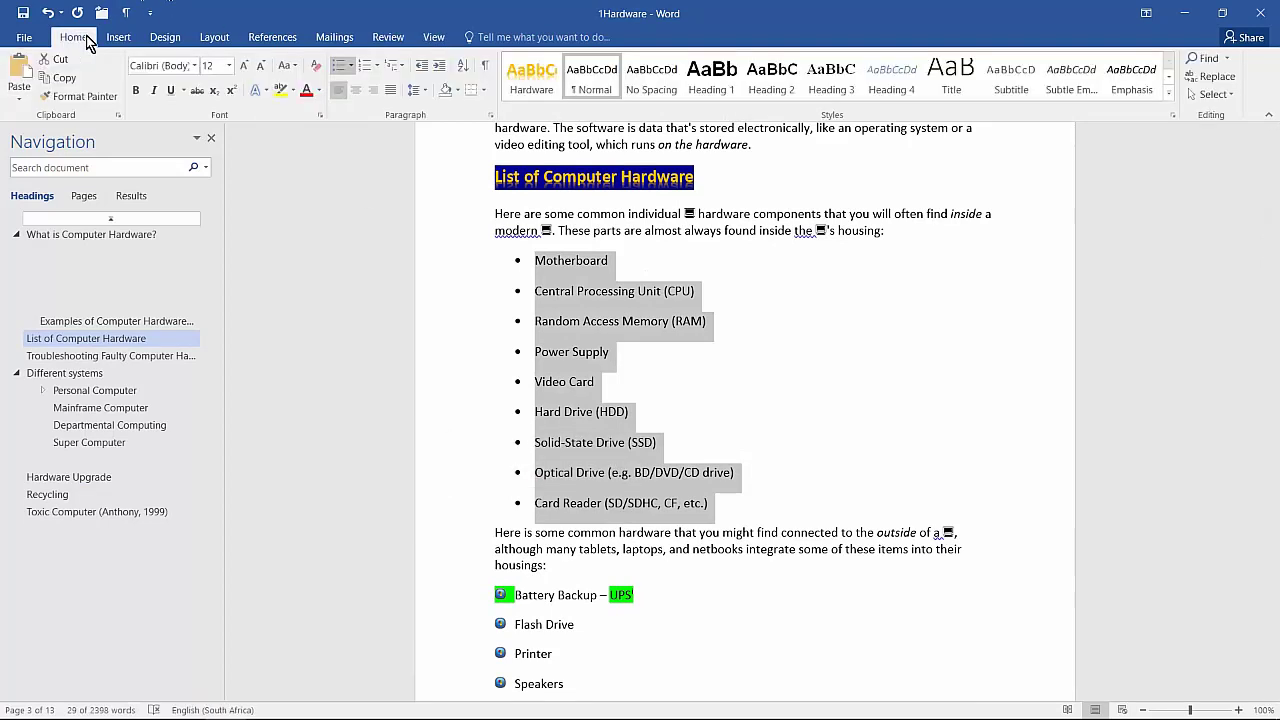
left_click(352, 67)
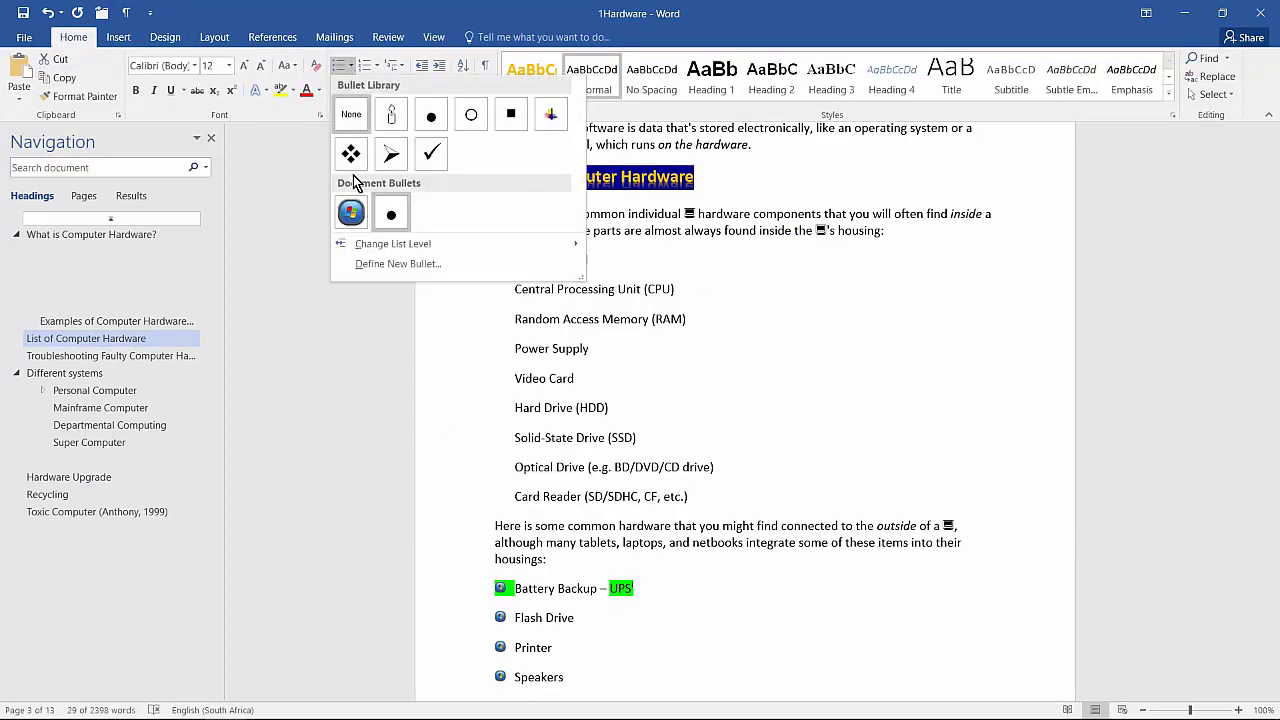
left_click(391, 214)
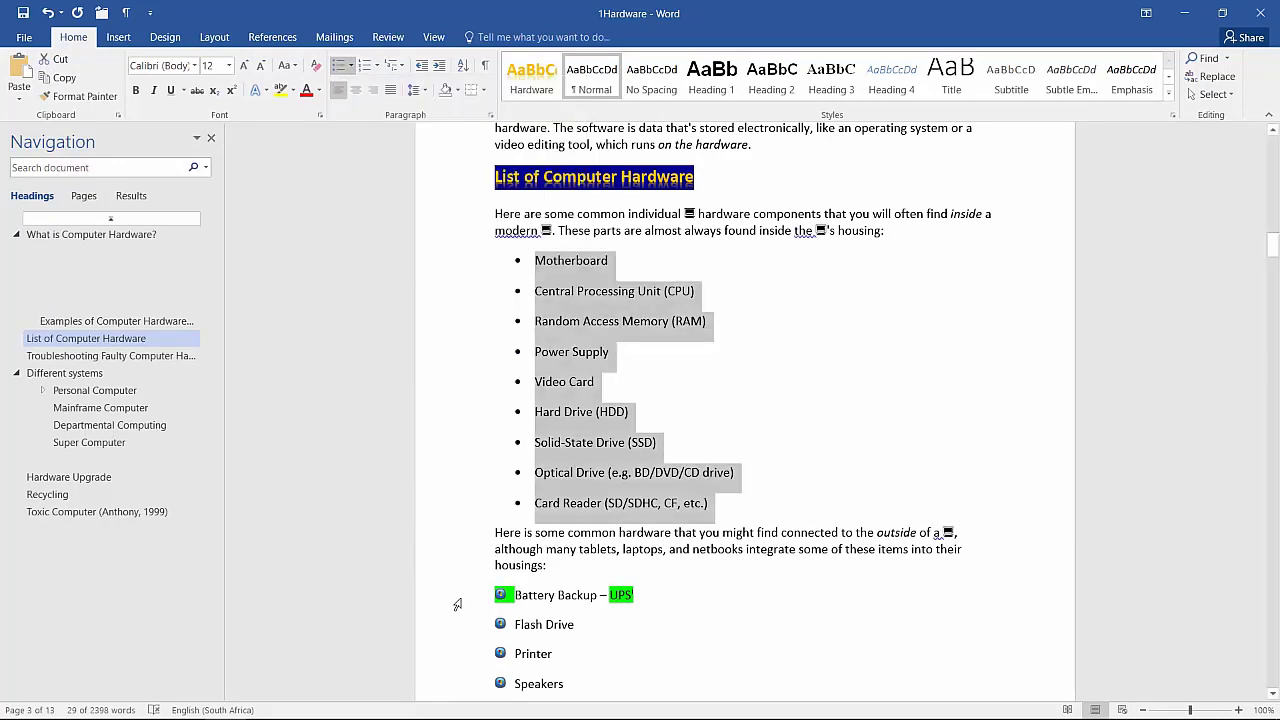
Step: Select the Motherboard–Card Reader list and review the bullet styles without changing them
scroll(457, 604, "down", 2)
left_click_drag(456, 505, 458, 572)
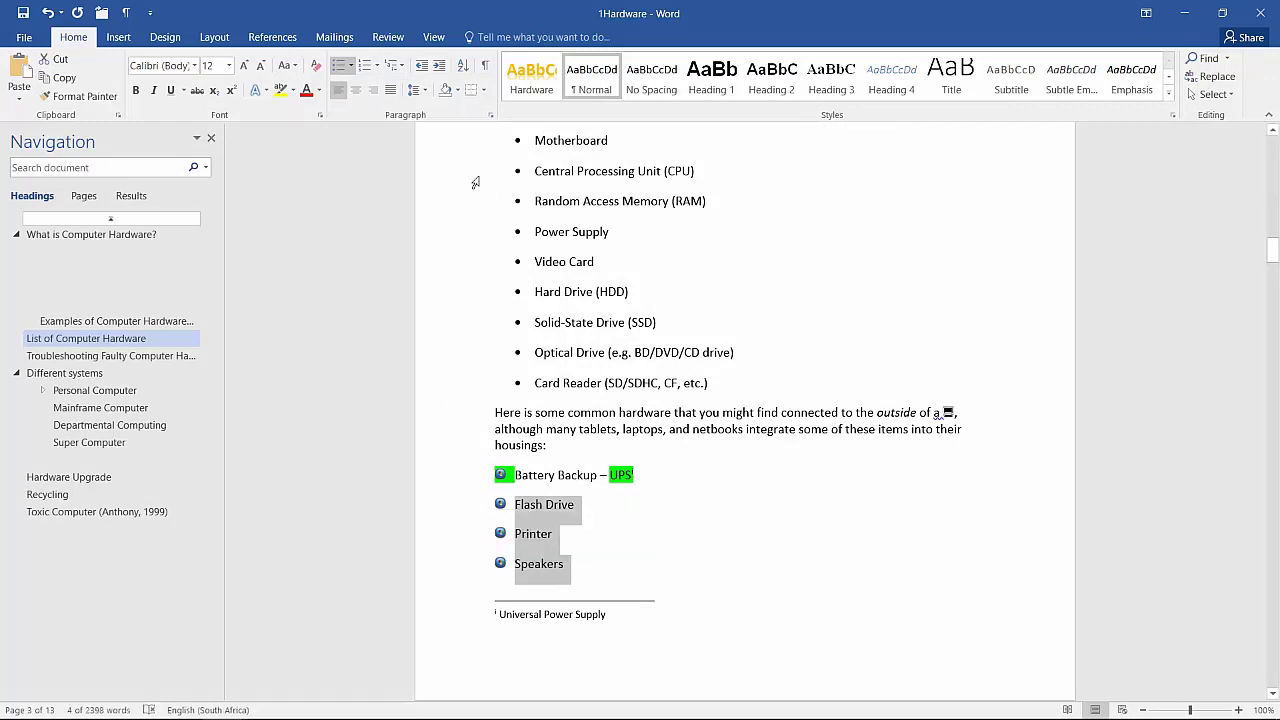
left_click_drag(466, 400, 472, 185)
left_click(350, 65)
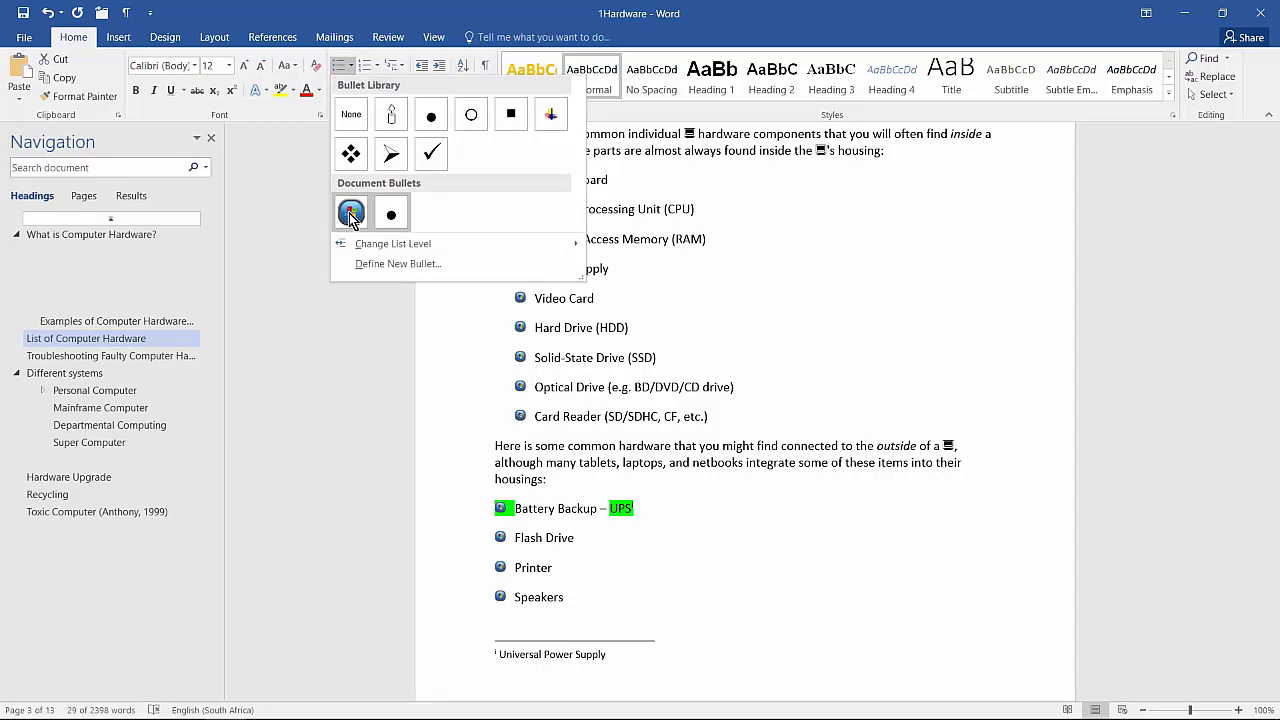
left_click(903, 269)
Step: Format-paint the Flash Drive–Speakers bullets onto the Motherboard–Card Reader list
scroll(440, 600, "down", 1)
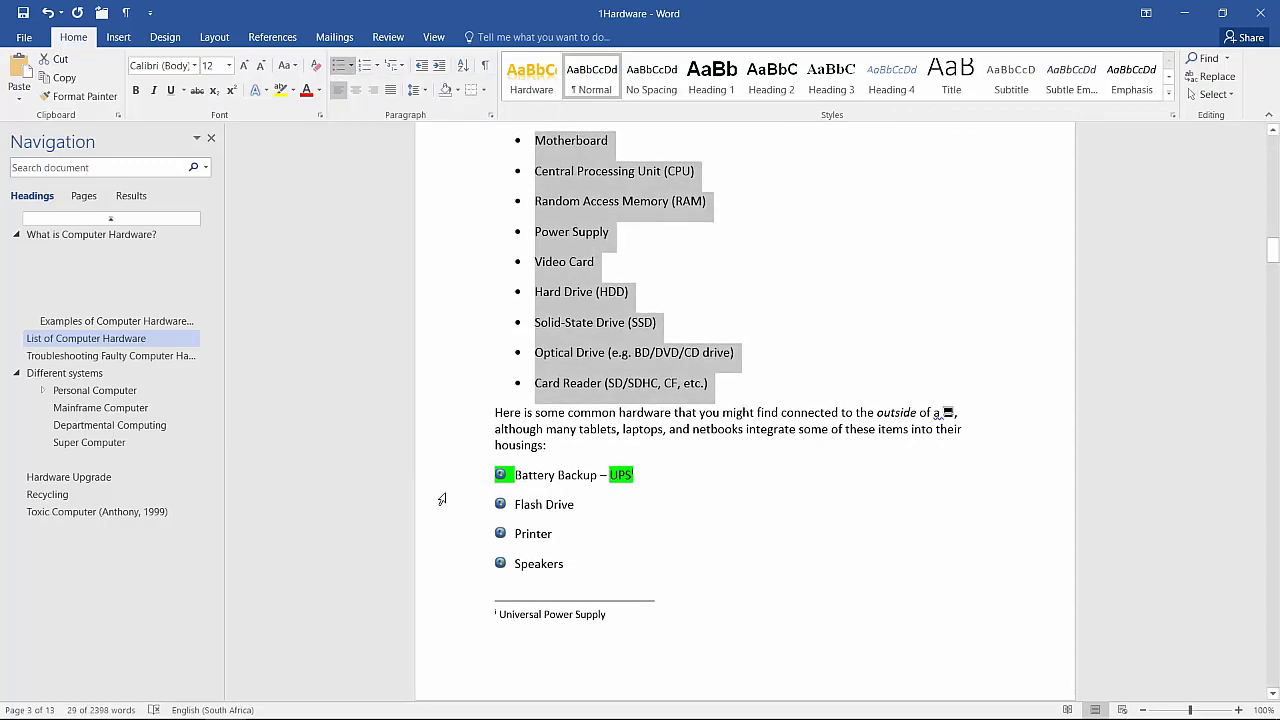
left_click_drag(442, 502, 443, 552)
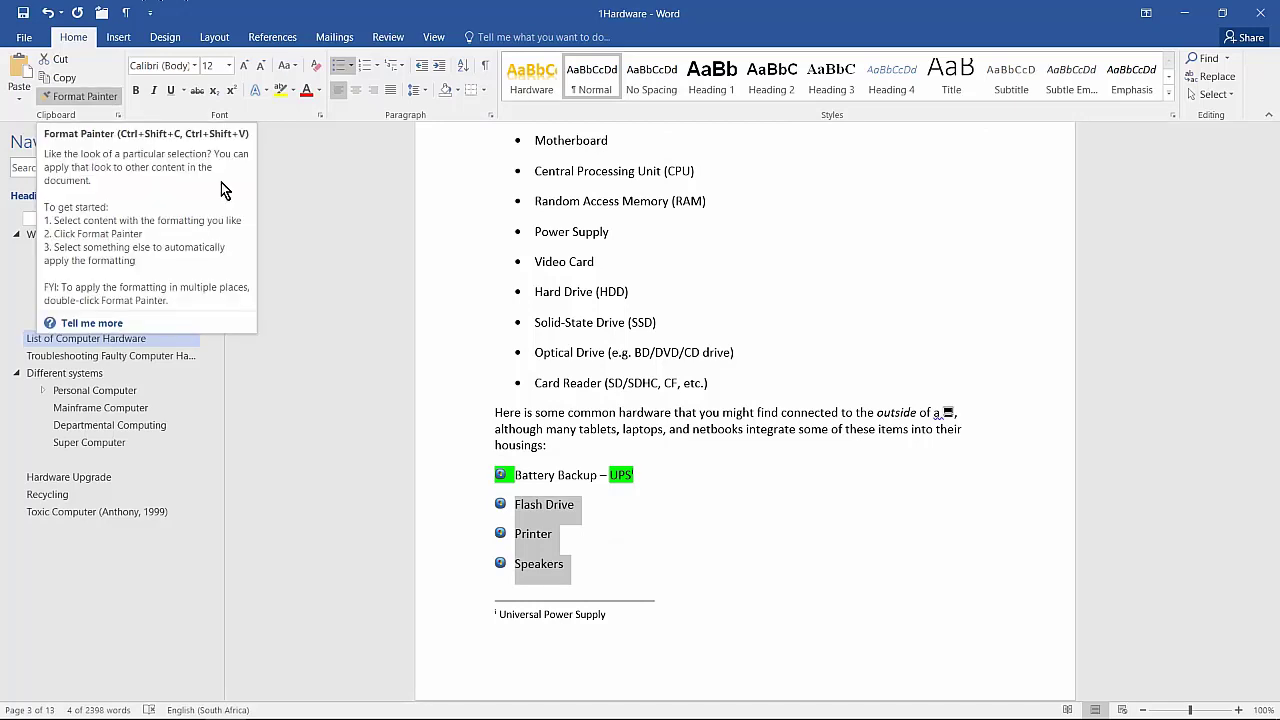
left_click(89, 96)
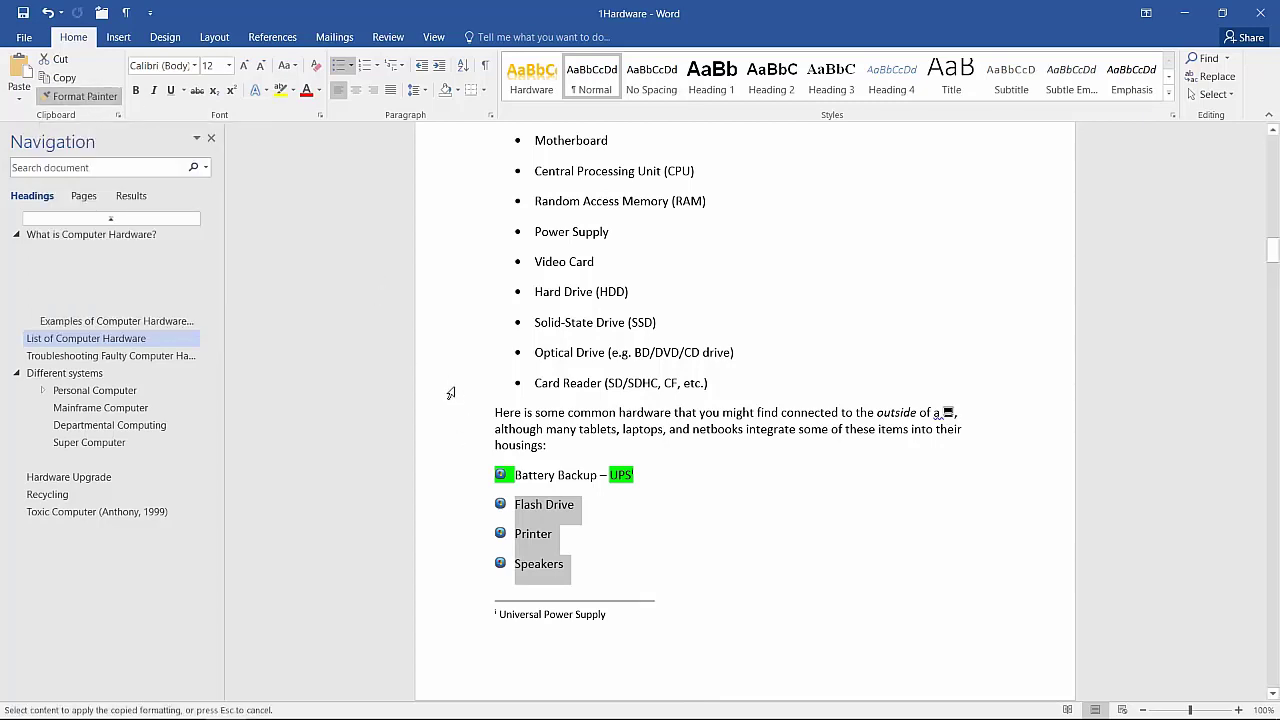
left_click_drag(450, 390, 457, 236)
scroll(449, 278, "up", 1)
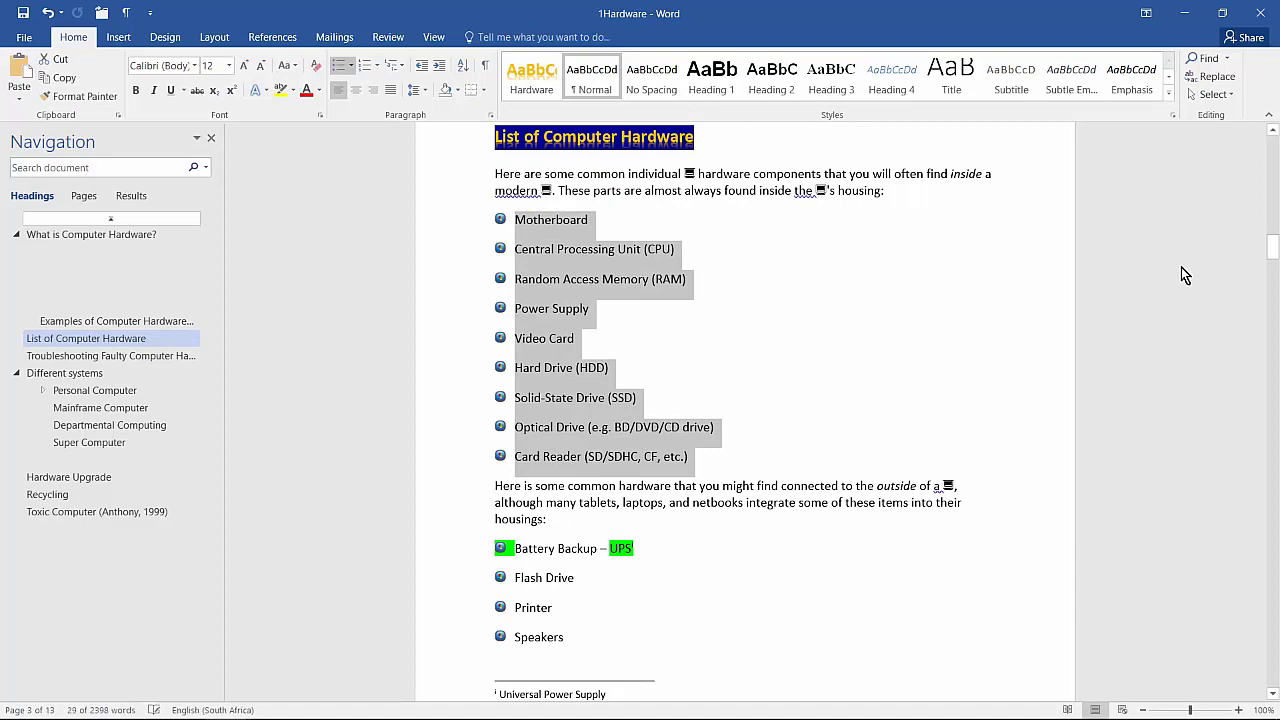
left_click(707, 283)
key("alt+Tab")
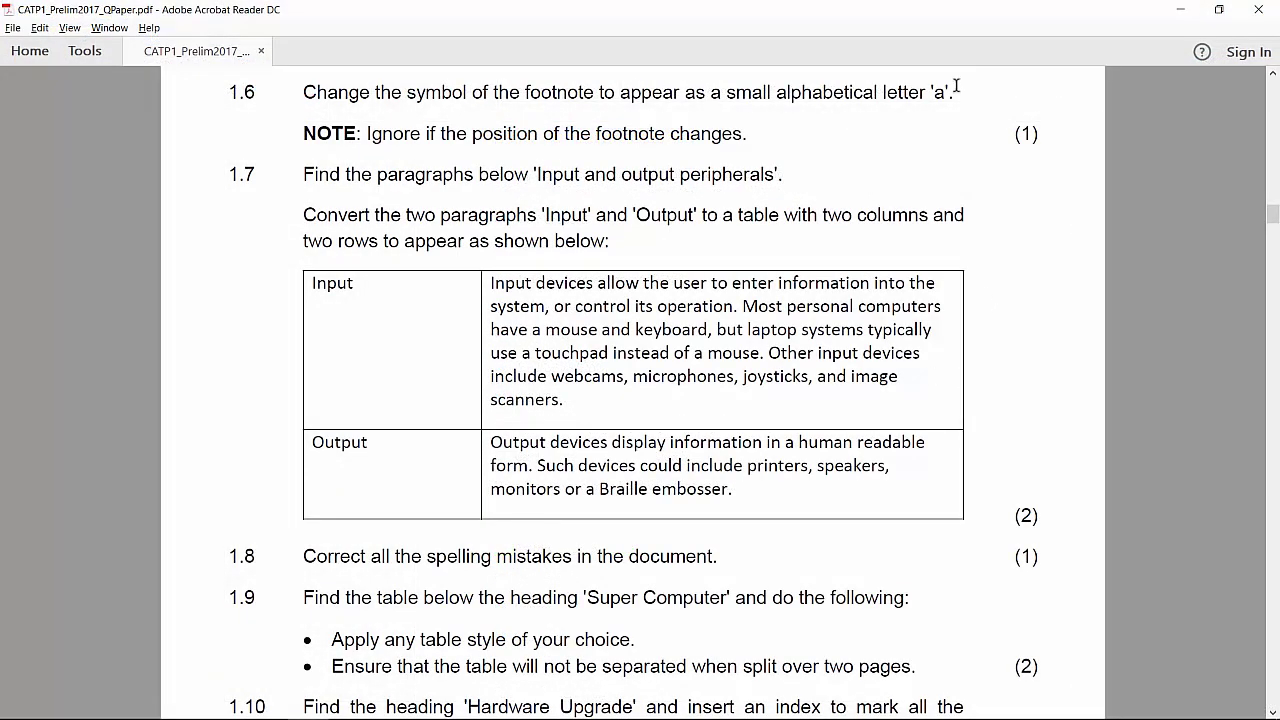
key("alt+Tab")
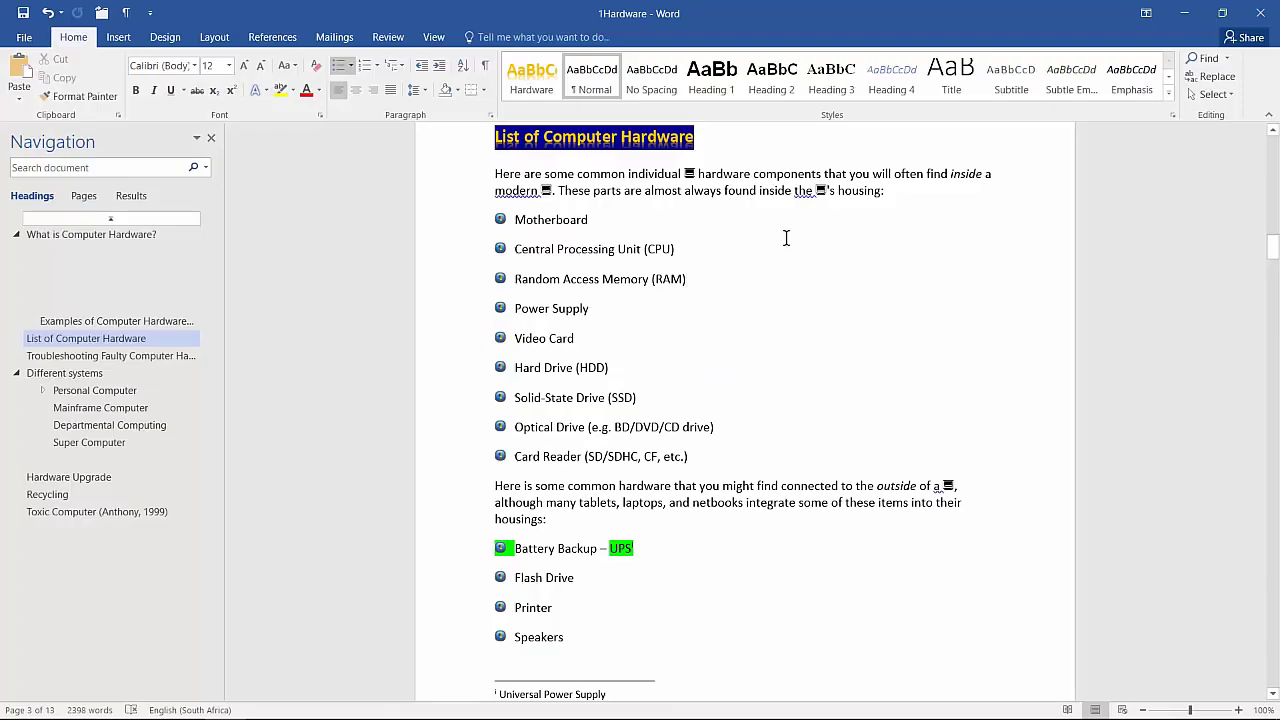
Step: Change the footnote number format in Note Options to a, b, c and apply it
left_click(266, 35)
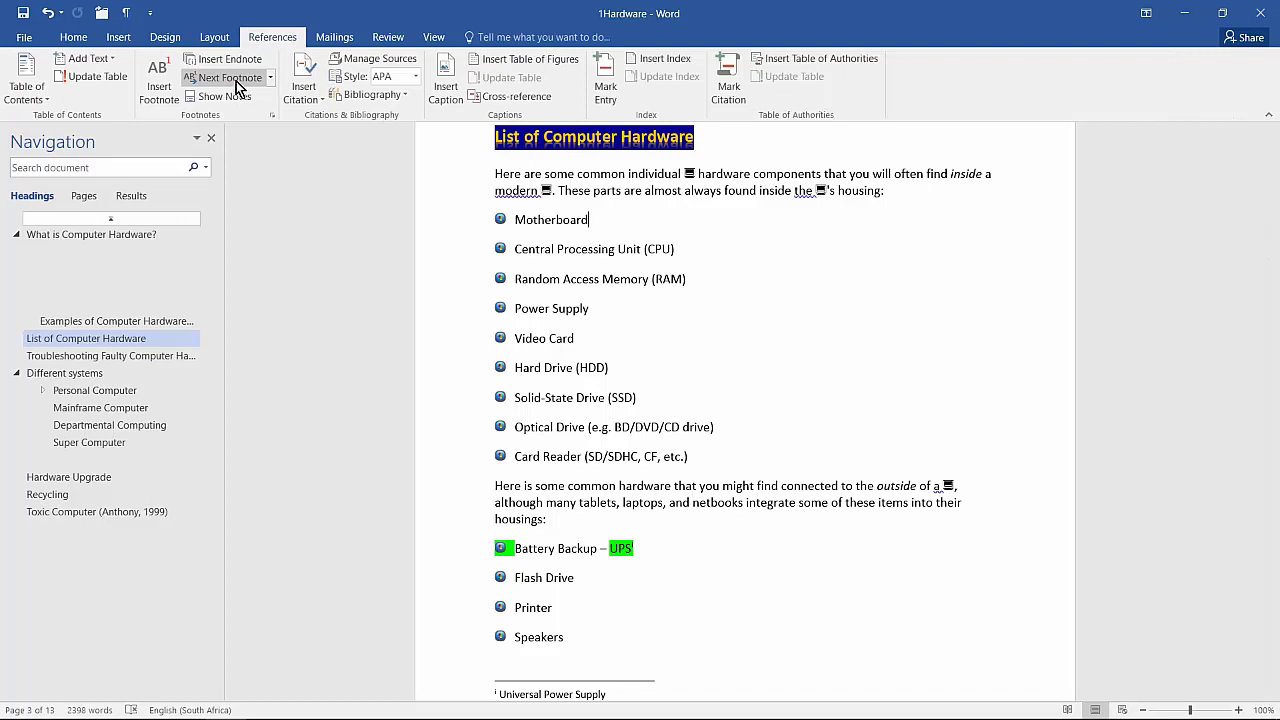
left_click(238, 80)
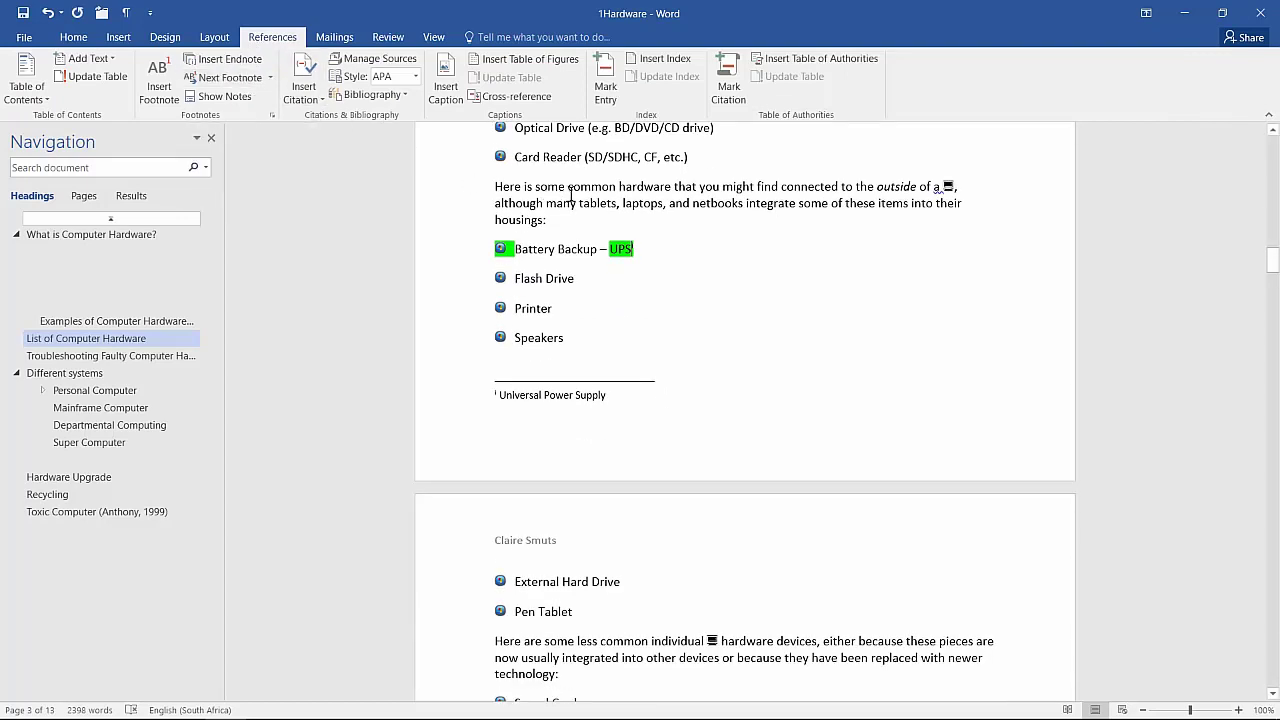
right_click(530, 391)
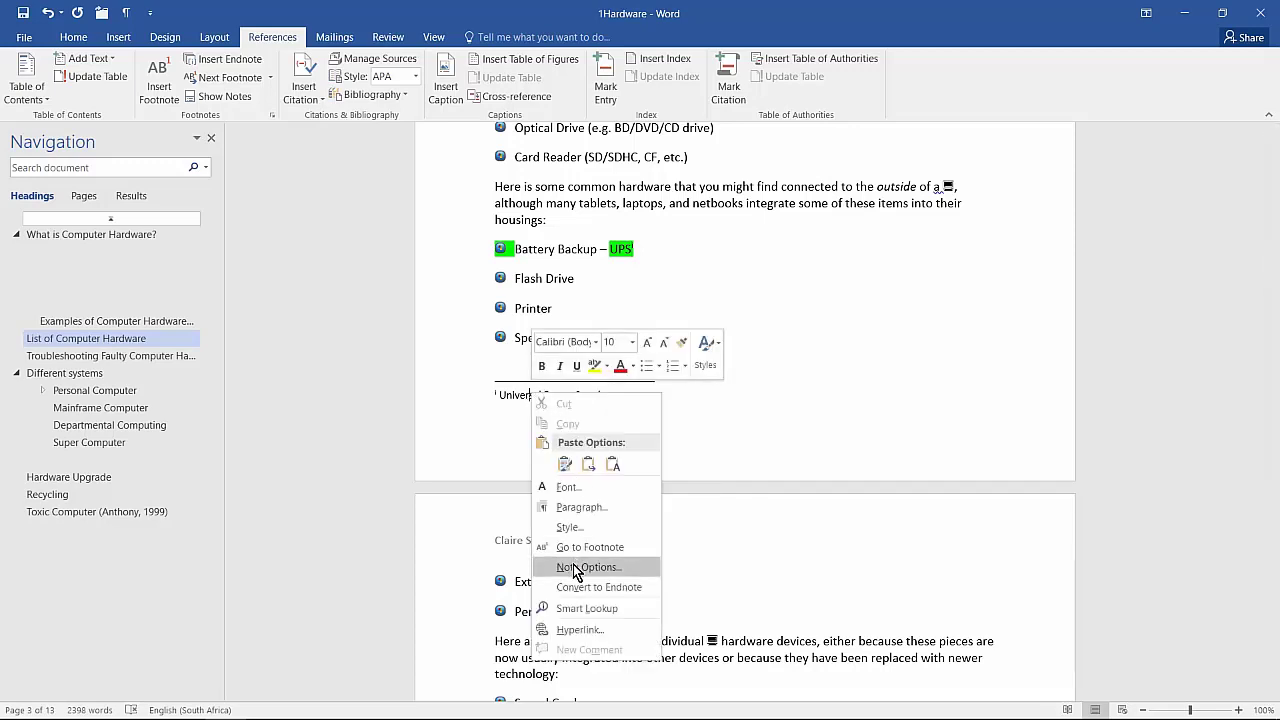
left_click(577, 567)
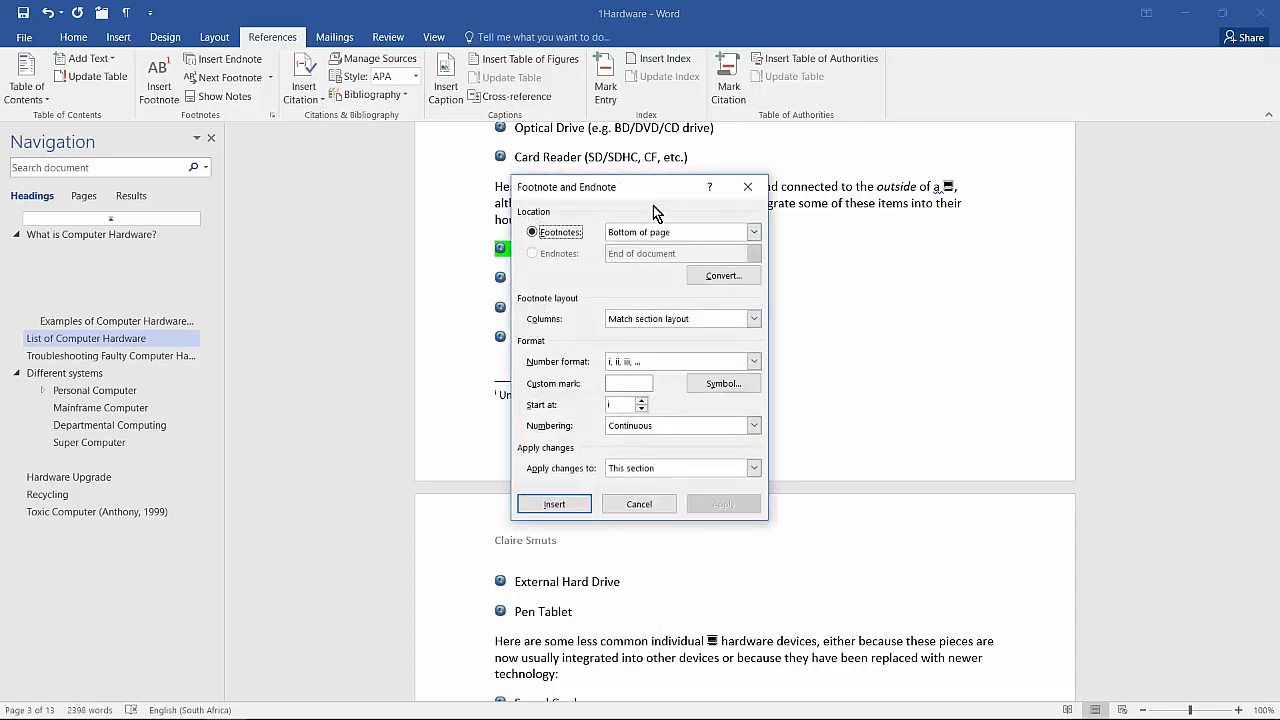
left_click(706, 365)
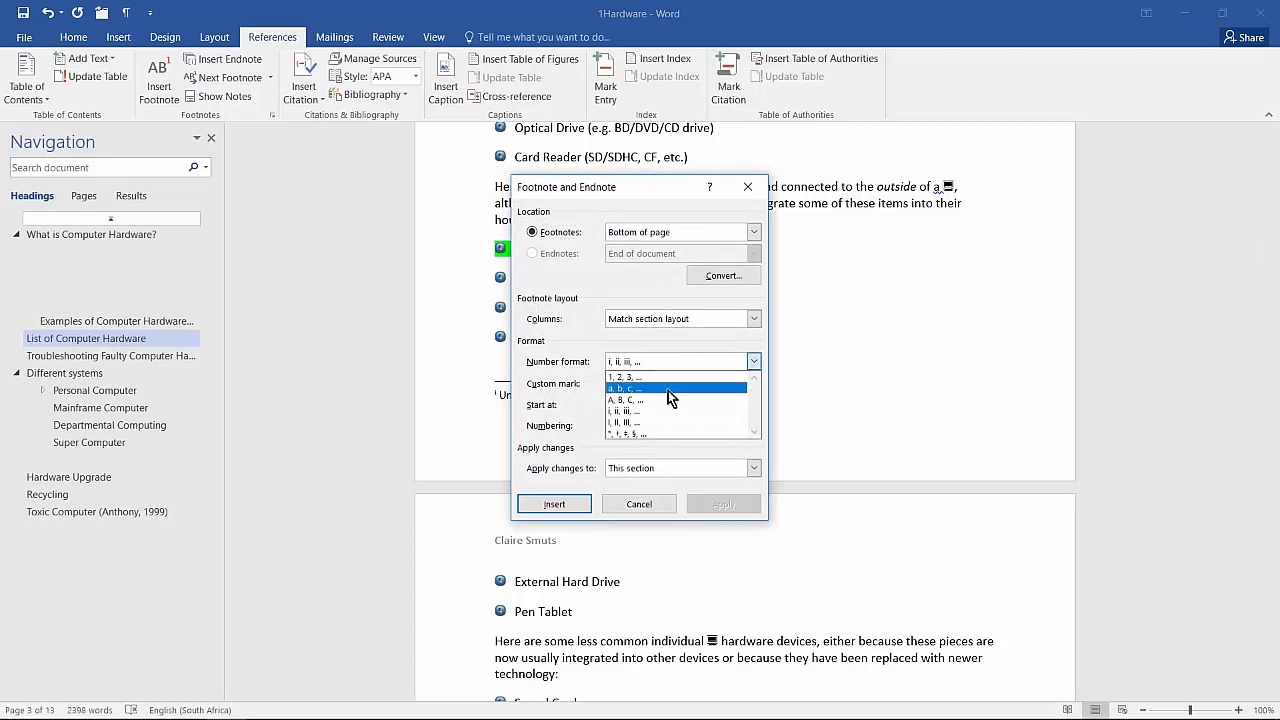
left_click(668, 390)
left_click(717, 503)
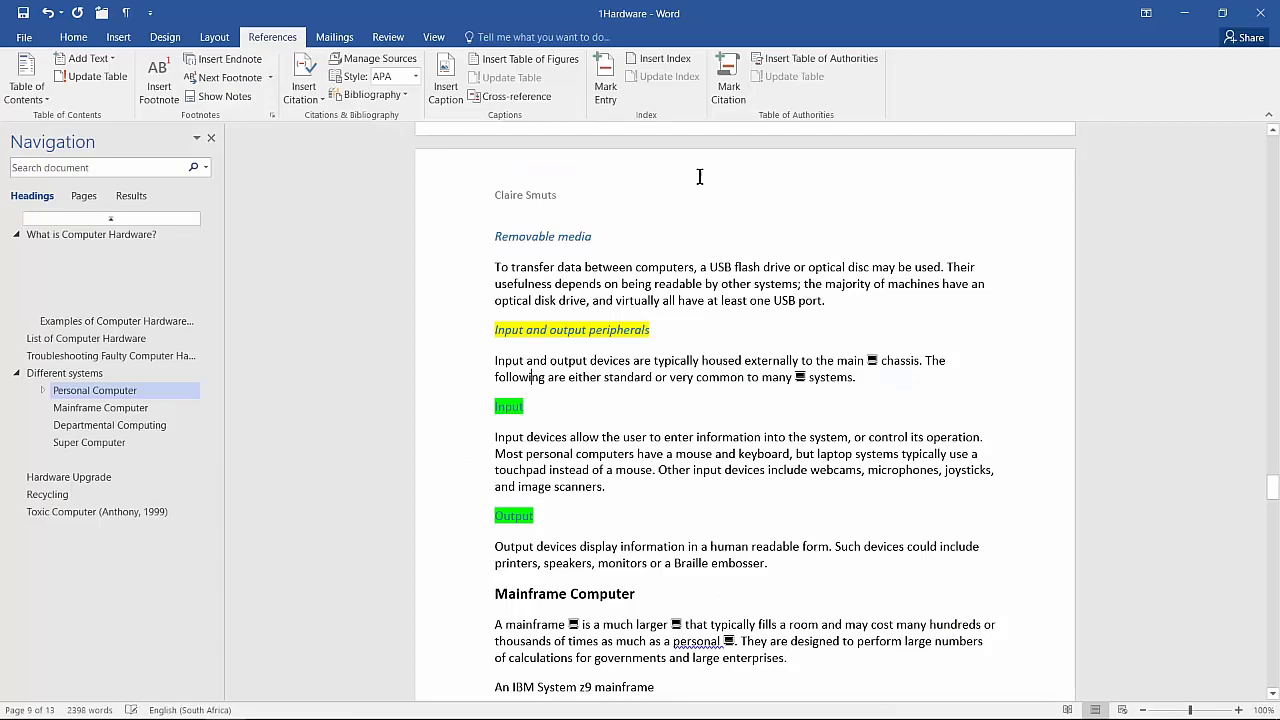
scroll(445, 255, "down", 3)
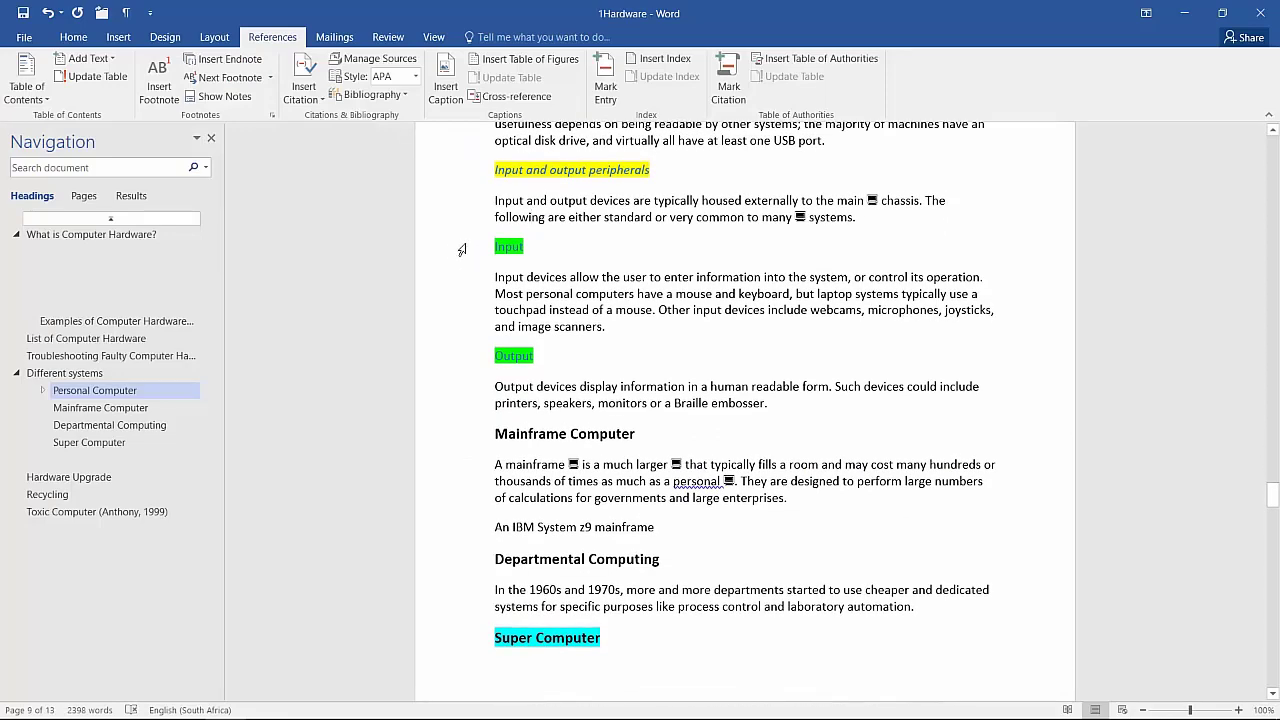
Step: Convert the selected Input and Output paragraphs into a two-column table
left_click_drag(455, 253, 469, 404)
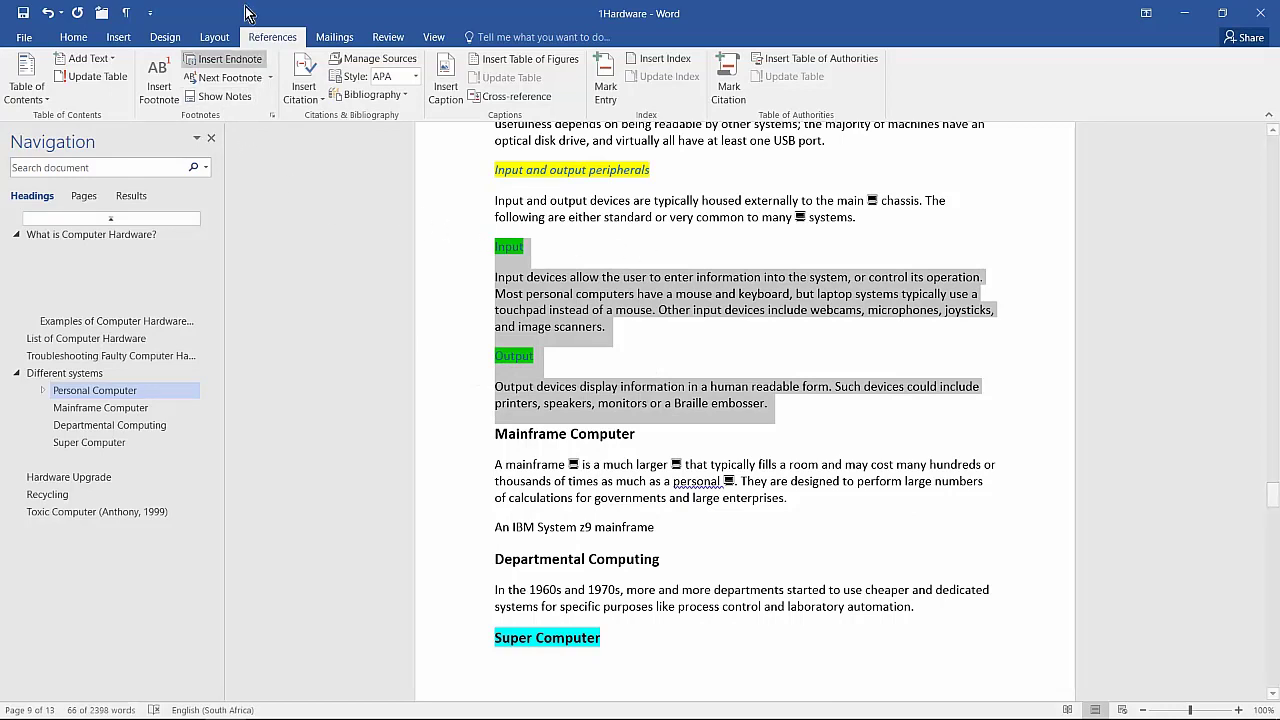
left_click(120, 37)
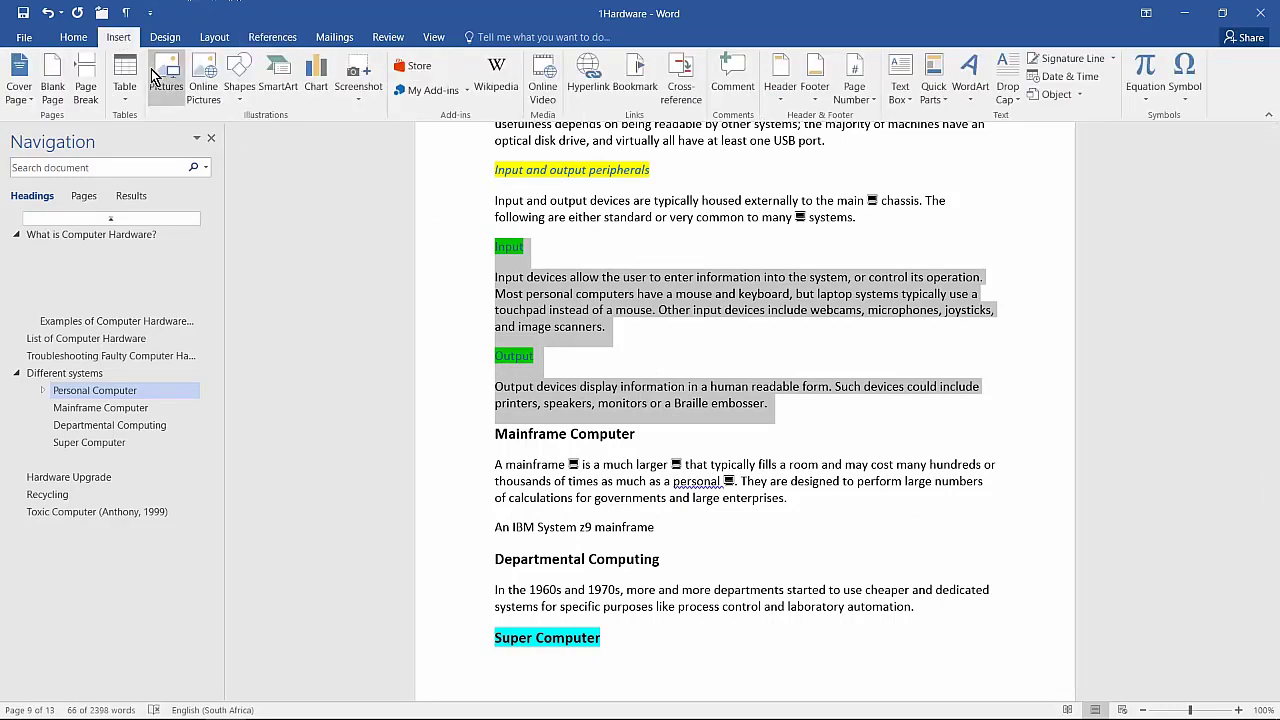
left_click(133, 83)
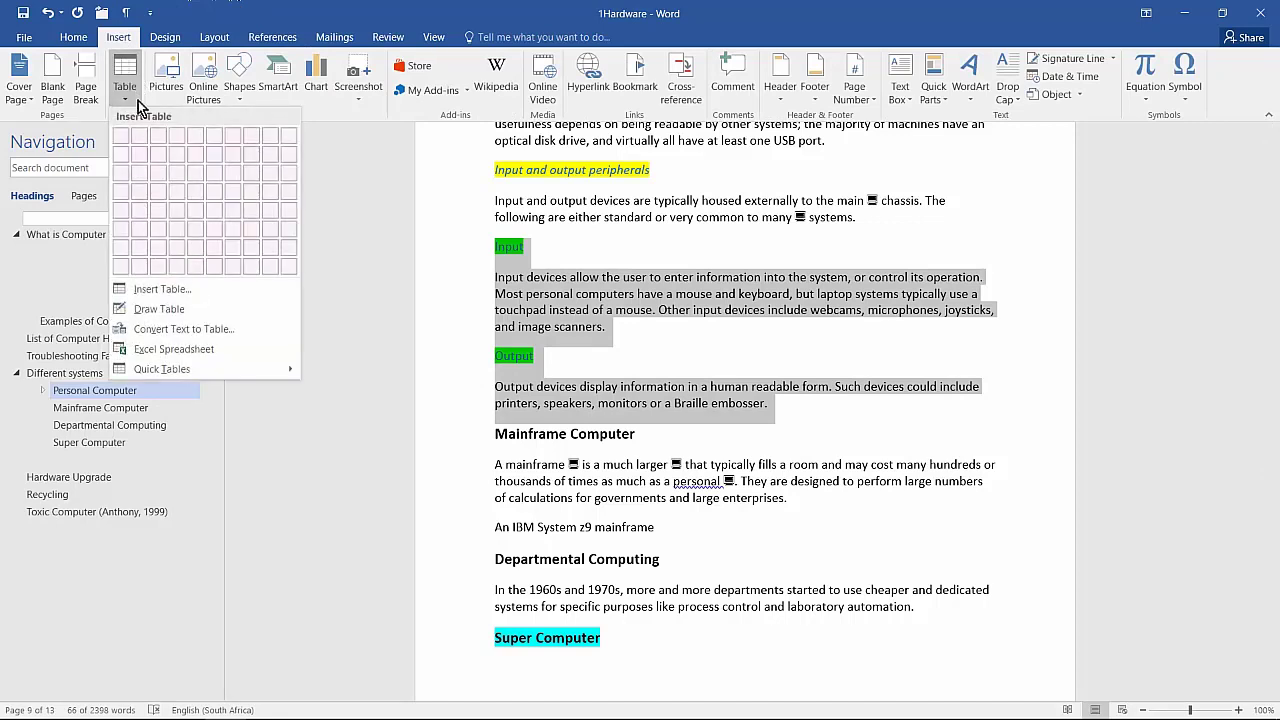
left_click(157, 330)
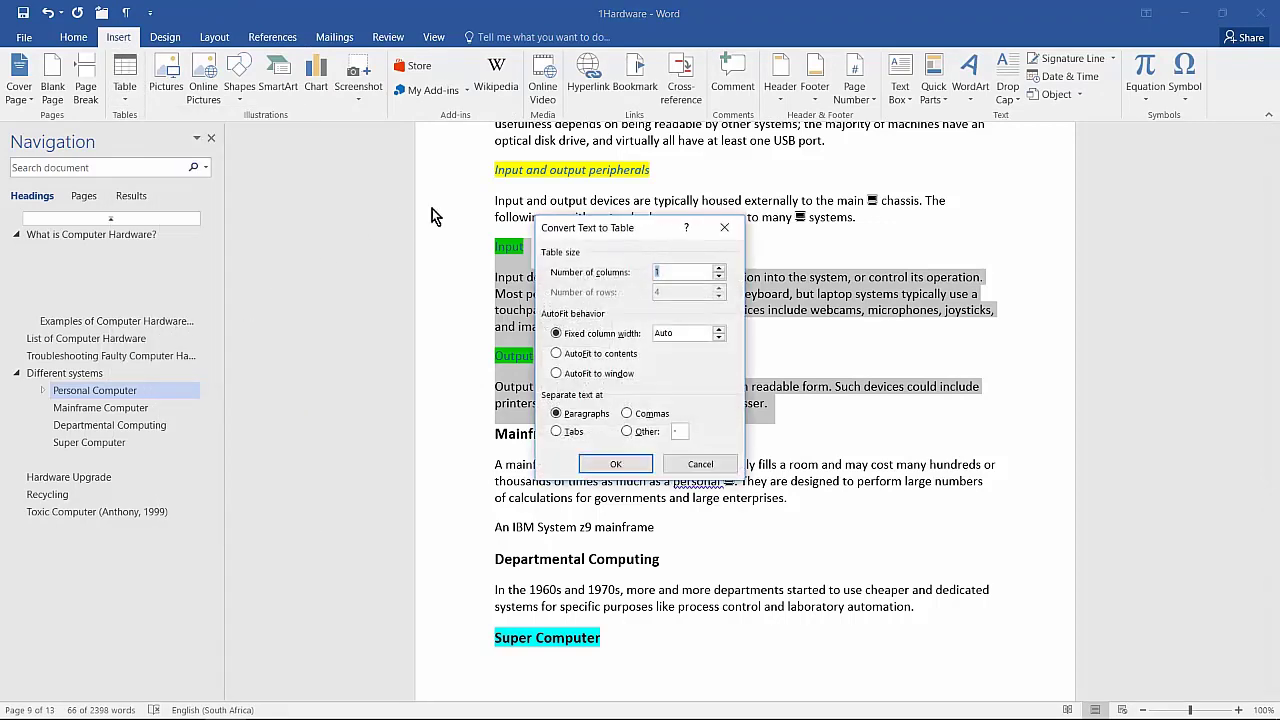
left_click(718, 267)
left_click(634, 463)
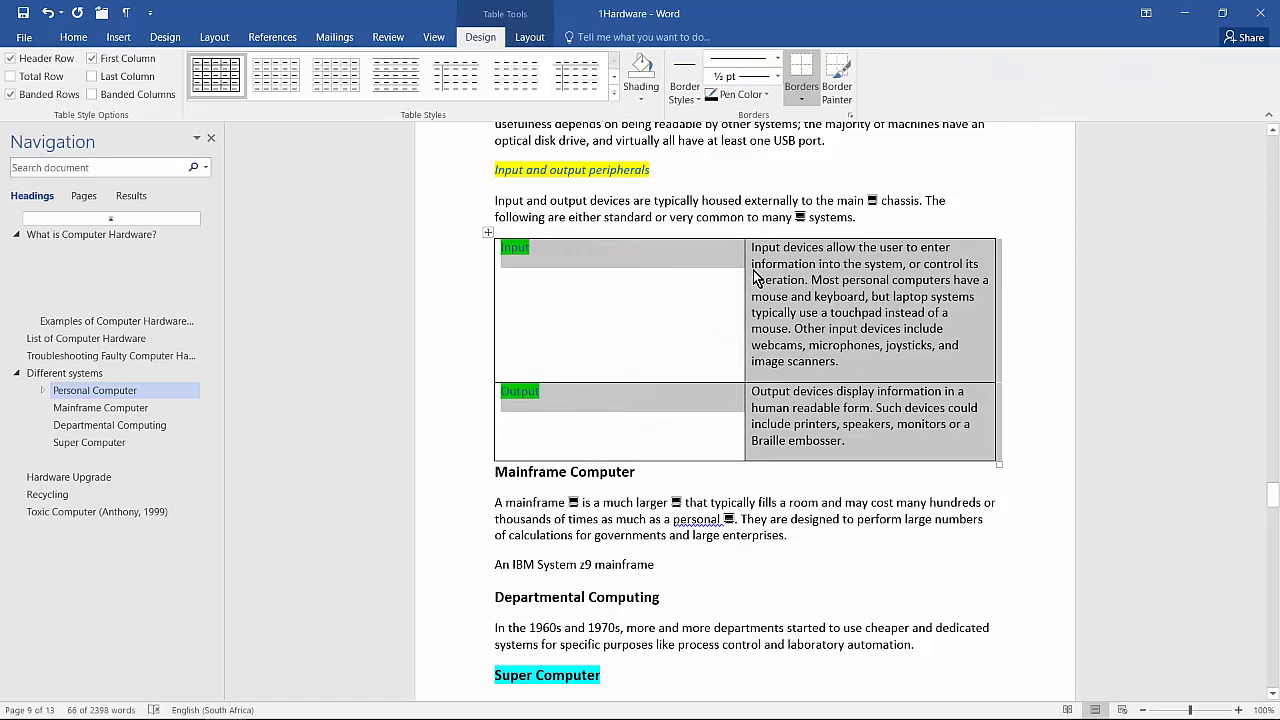
Step: Narrow the first column so the descriptions get more room
left_click_drag(743, 264, 638, 265)
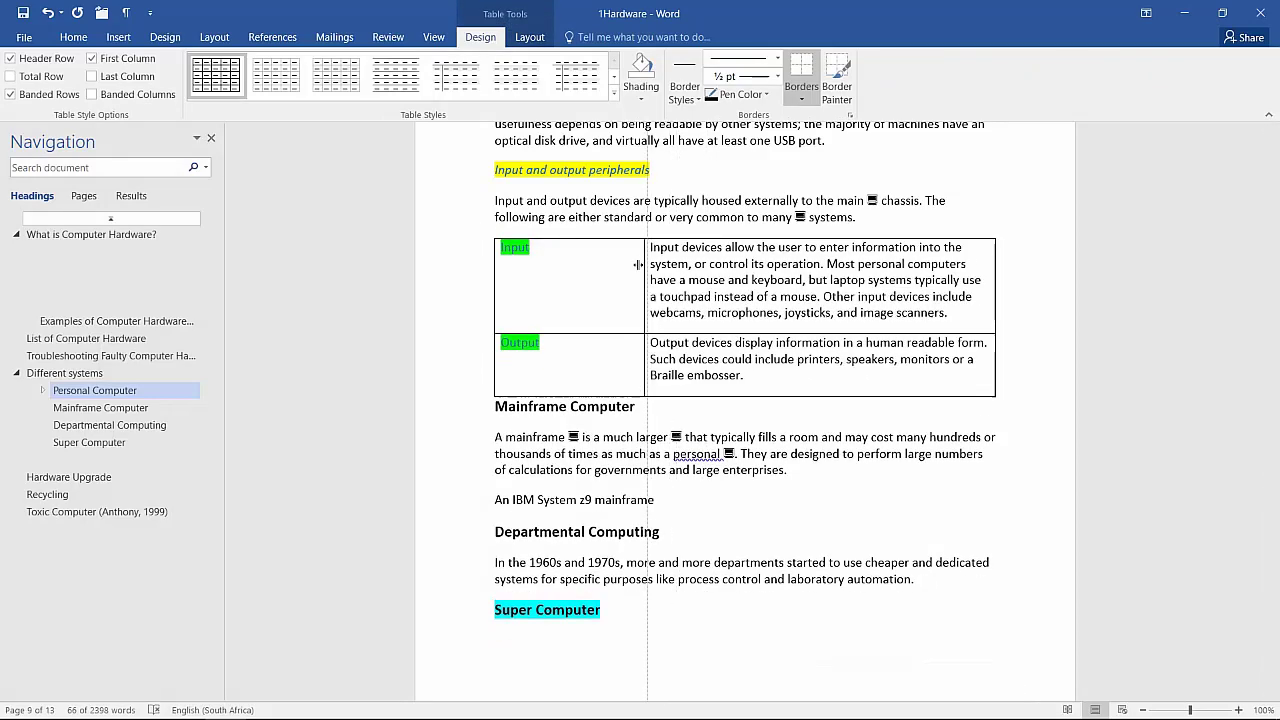
left_click(849, 268)
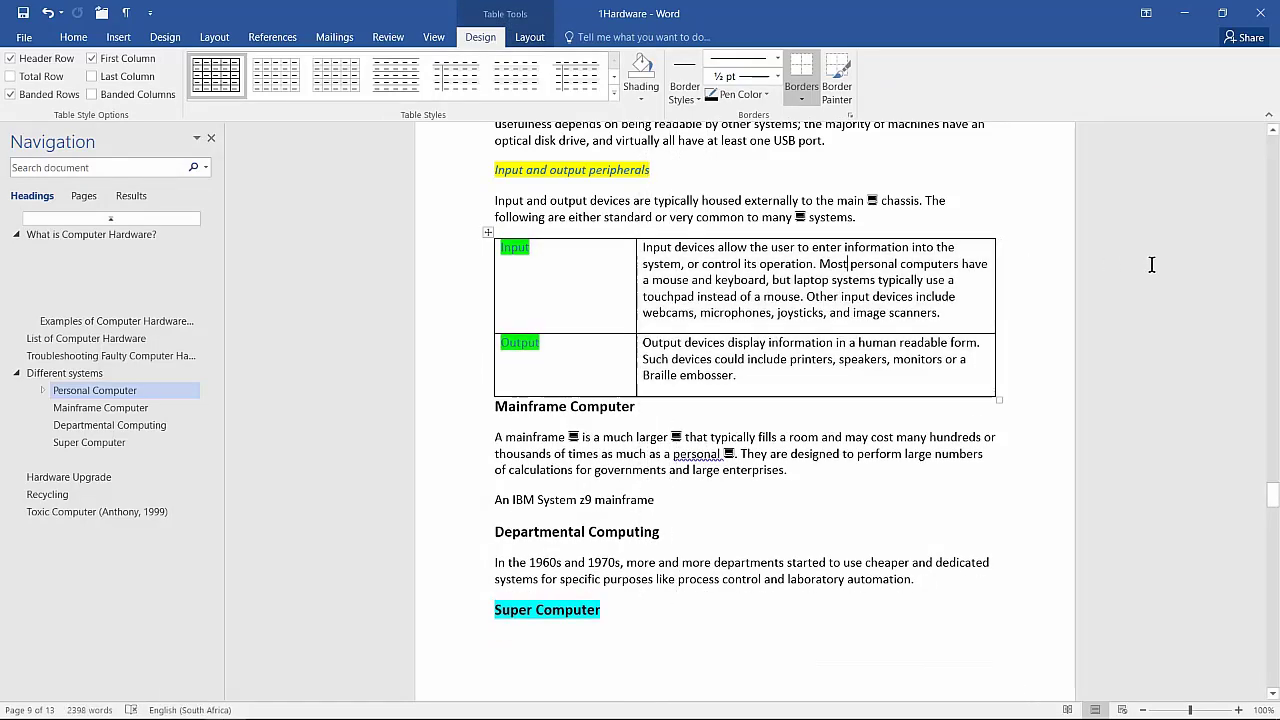
key("alt+Tab")
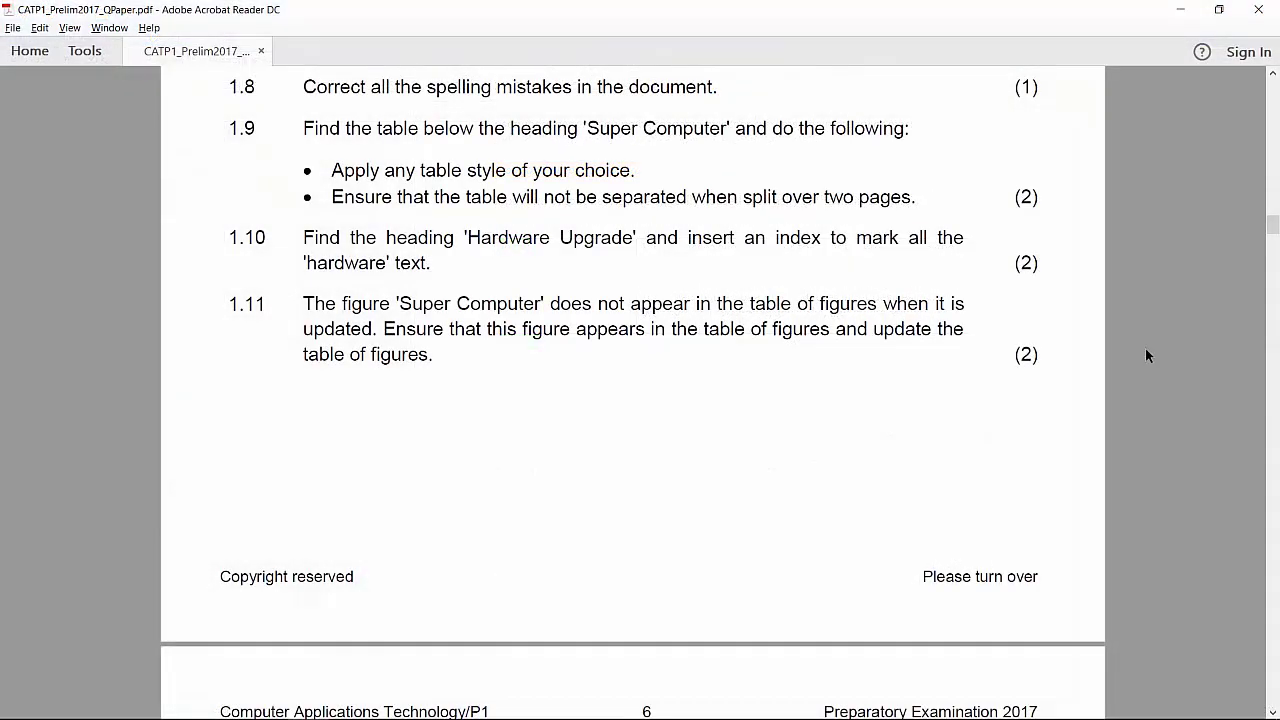
key("alt+Tab")
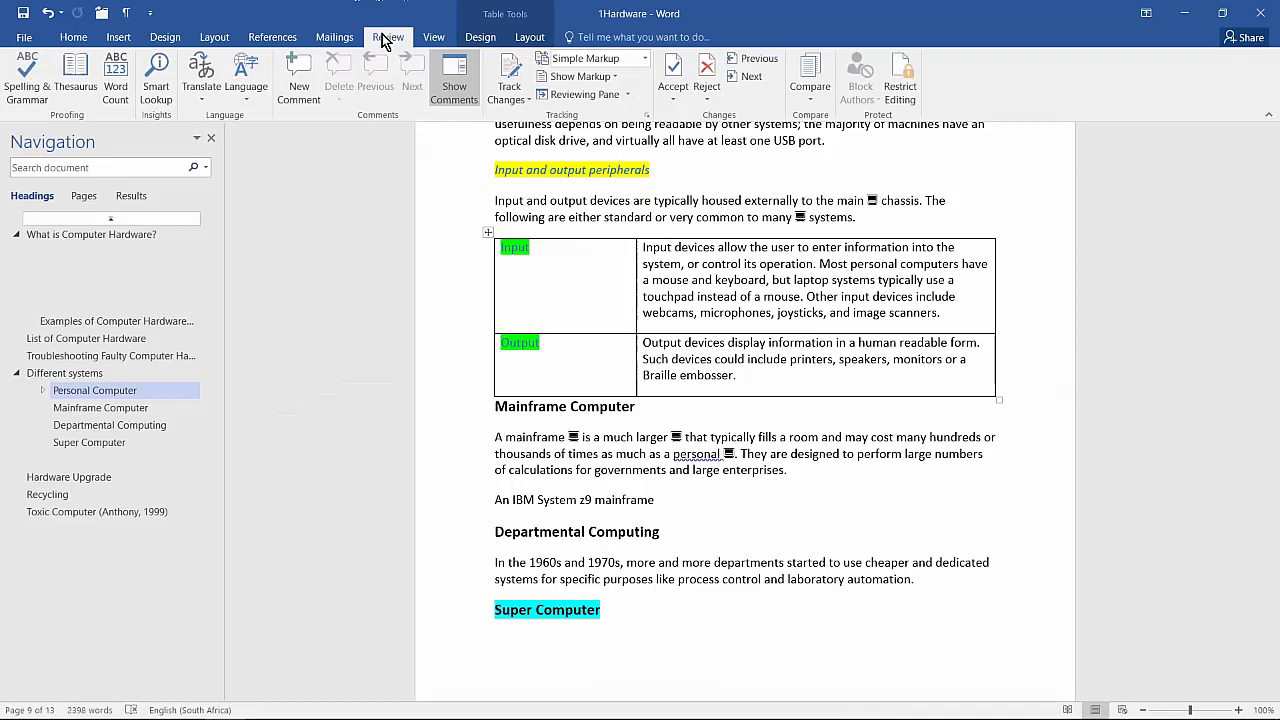
Step: Run Spelling & Grammar, accepting the one spelling fix and ignoring every grammar flag
left_click(24, 93)
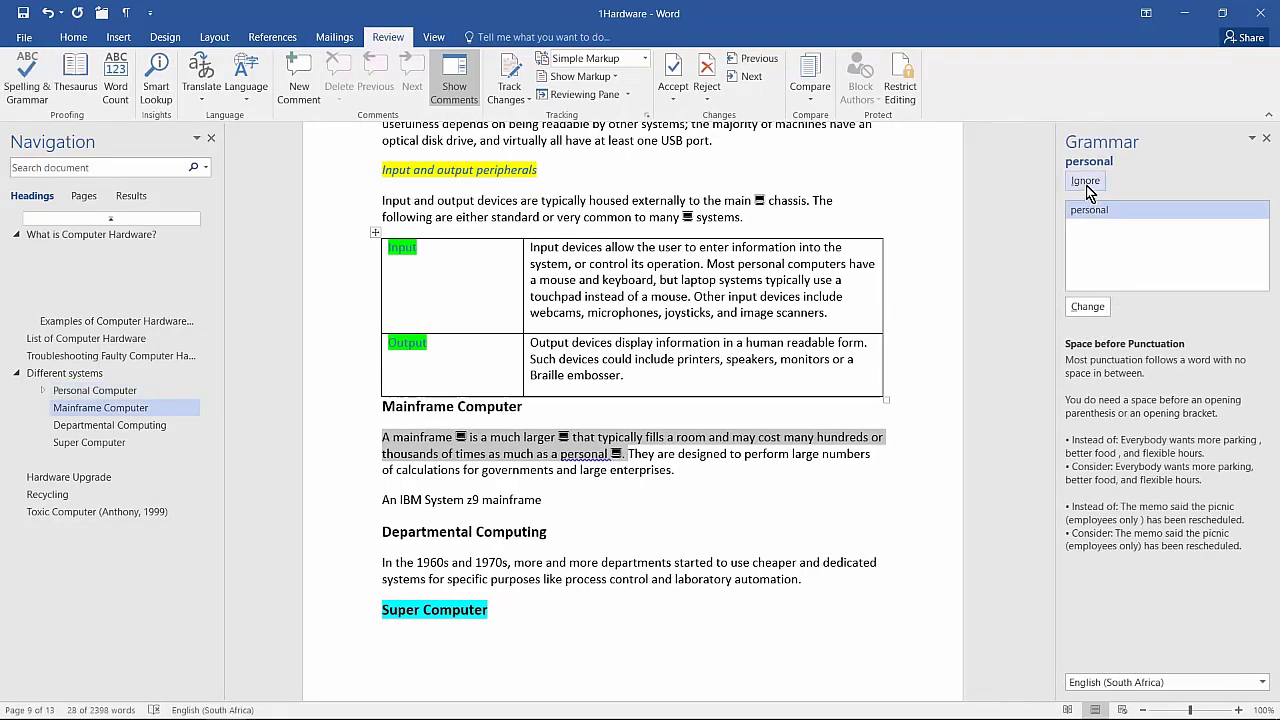
left_click(1087, 183)
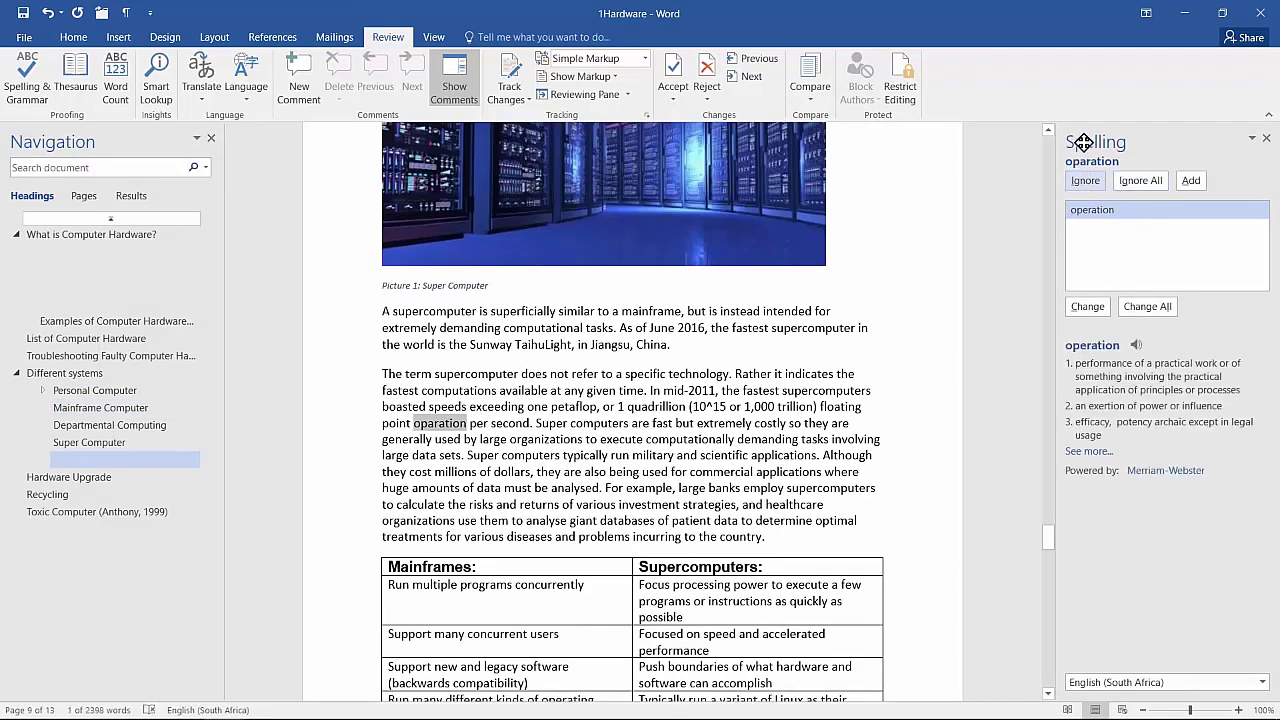
left_click(1088, 307)
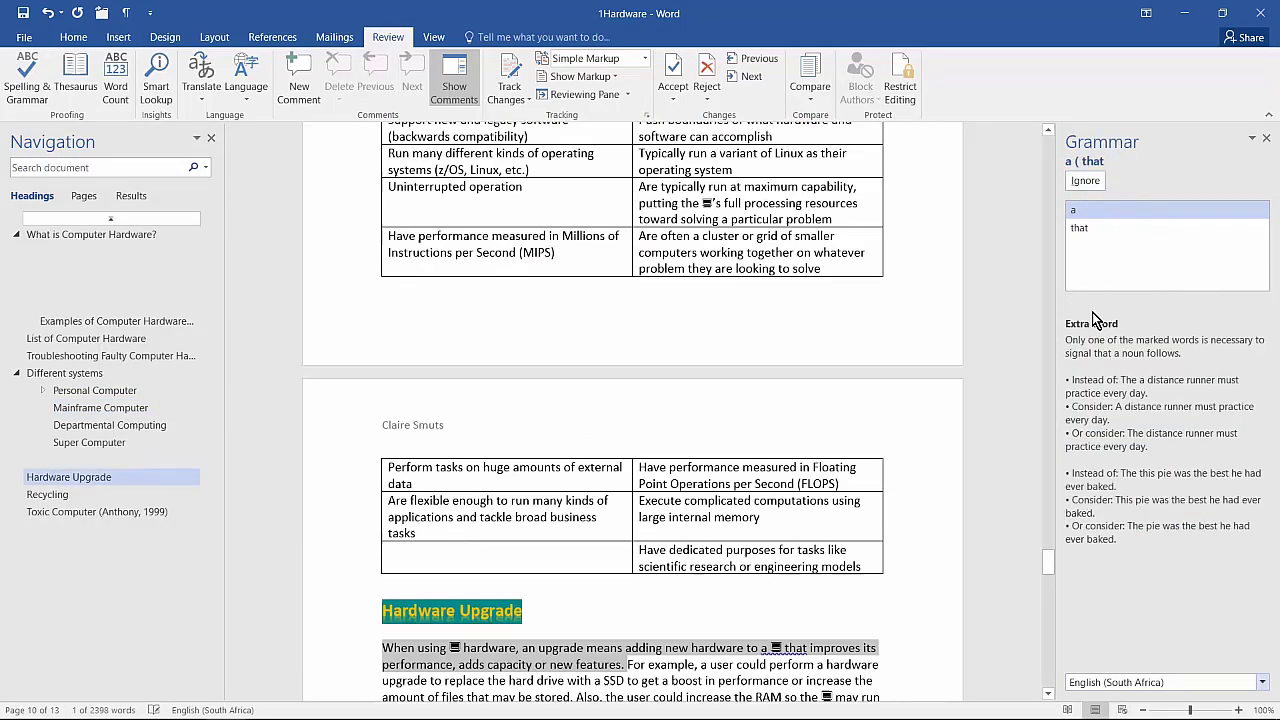
left_click(1086, 181)
left_click(1094, 184)
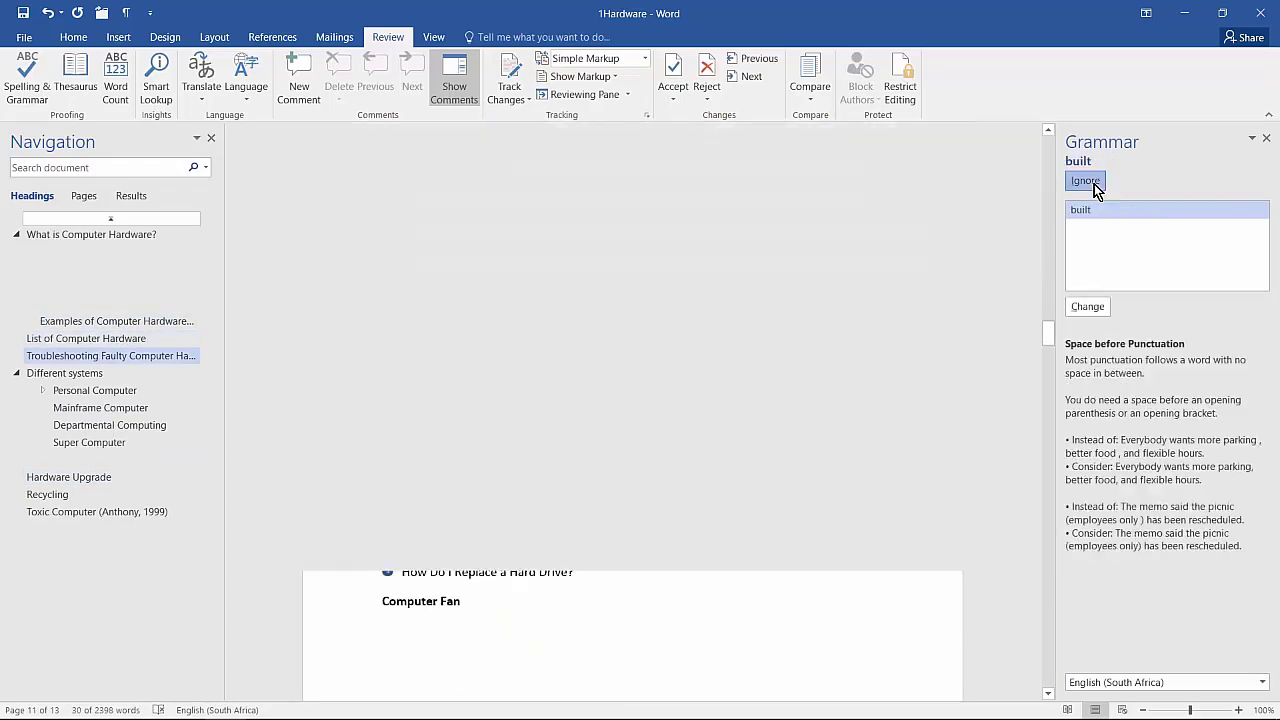
left_click(1094, 184)
left_click(1094, 184)
left_click(1094, 184)
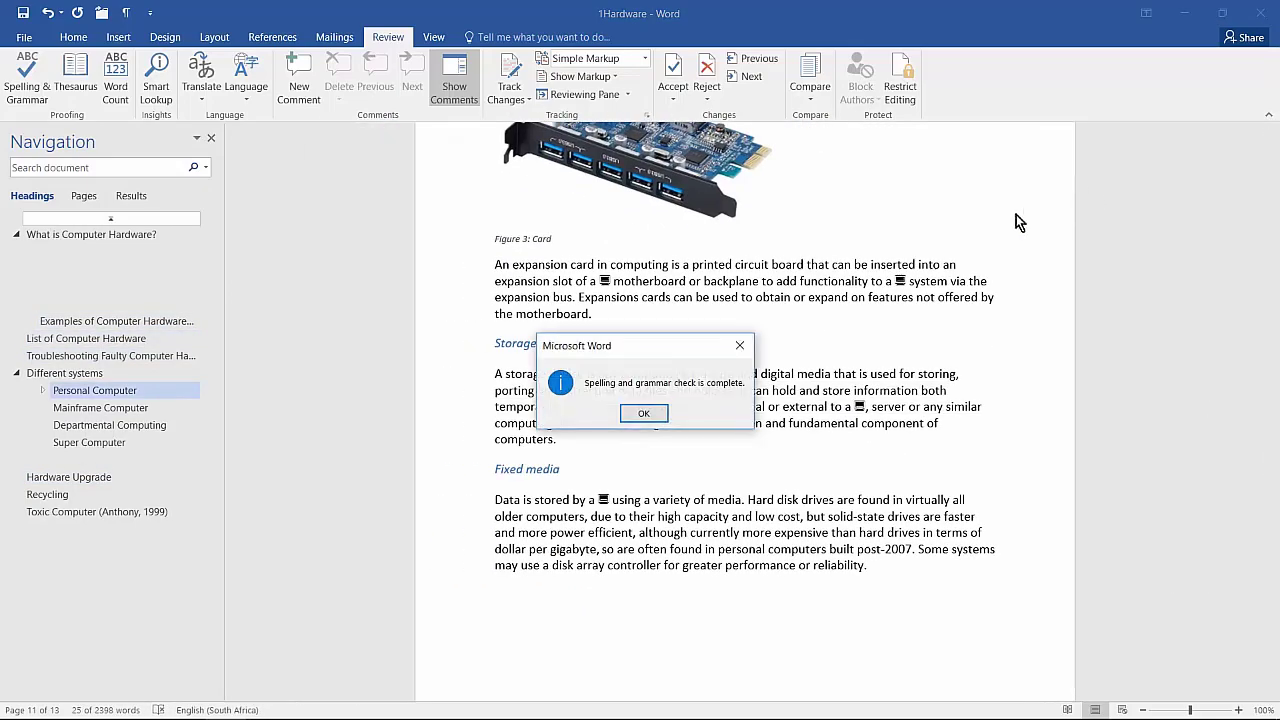
left_click(646, 414)
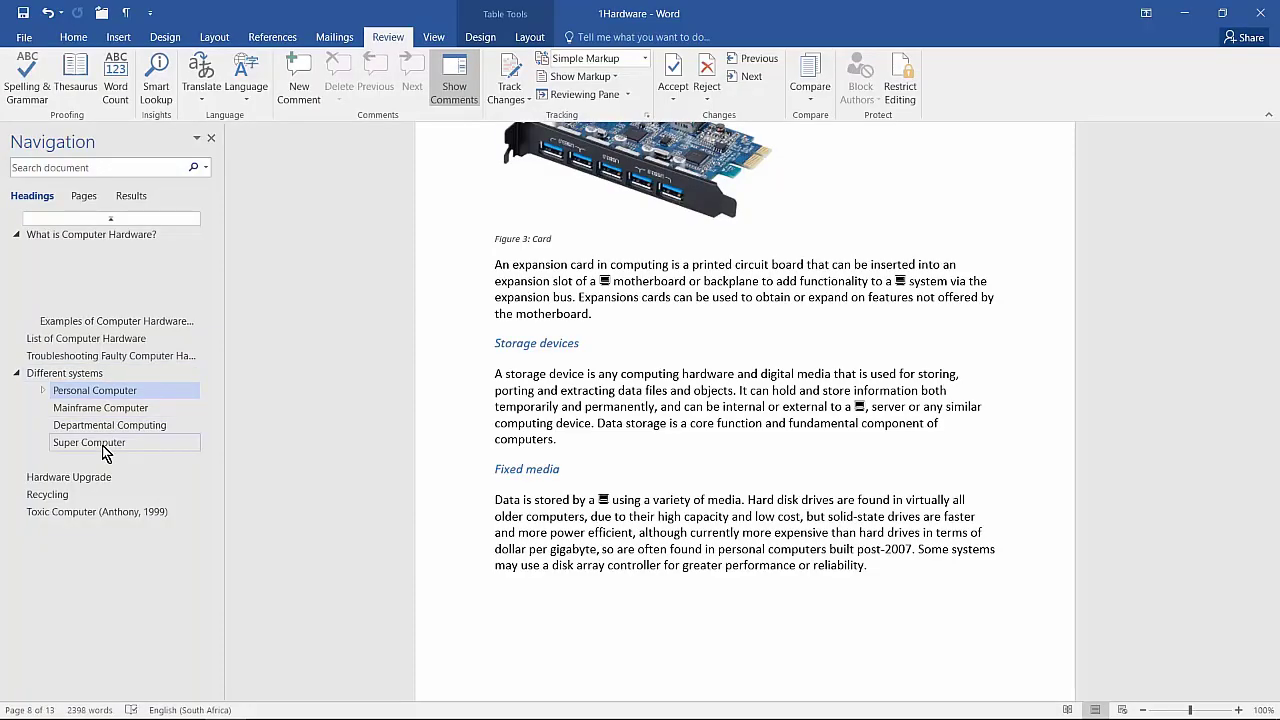
Step: Go to the Super Computer section and select the whole Mainframes table
left_click(100, 443)
scroll(725, 440, "down", 1)
scroll(725, 440, "down", 10)
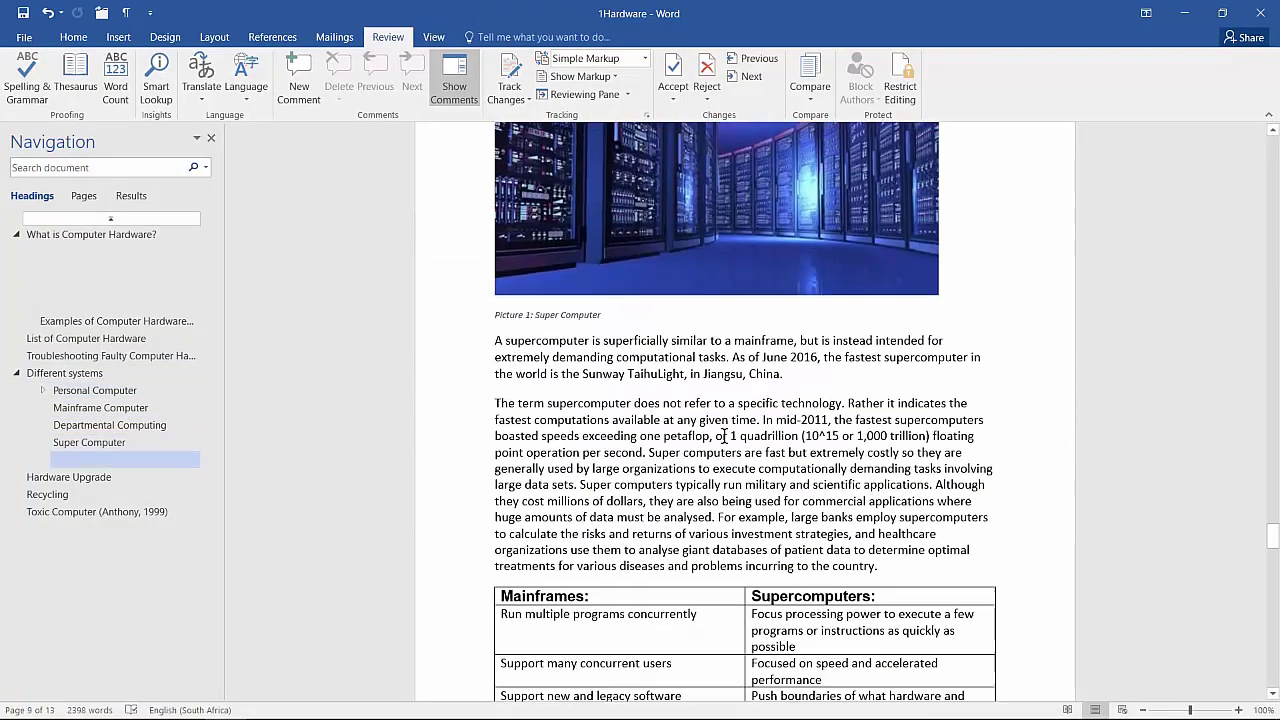
left_click(697, 332)
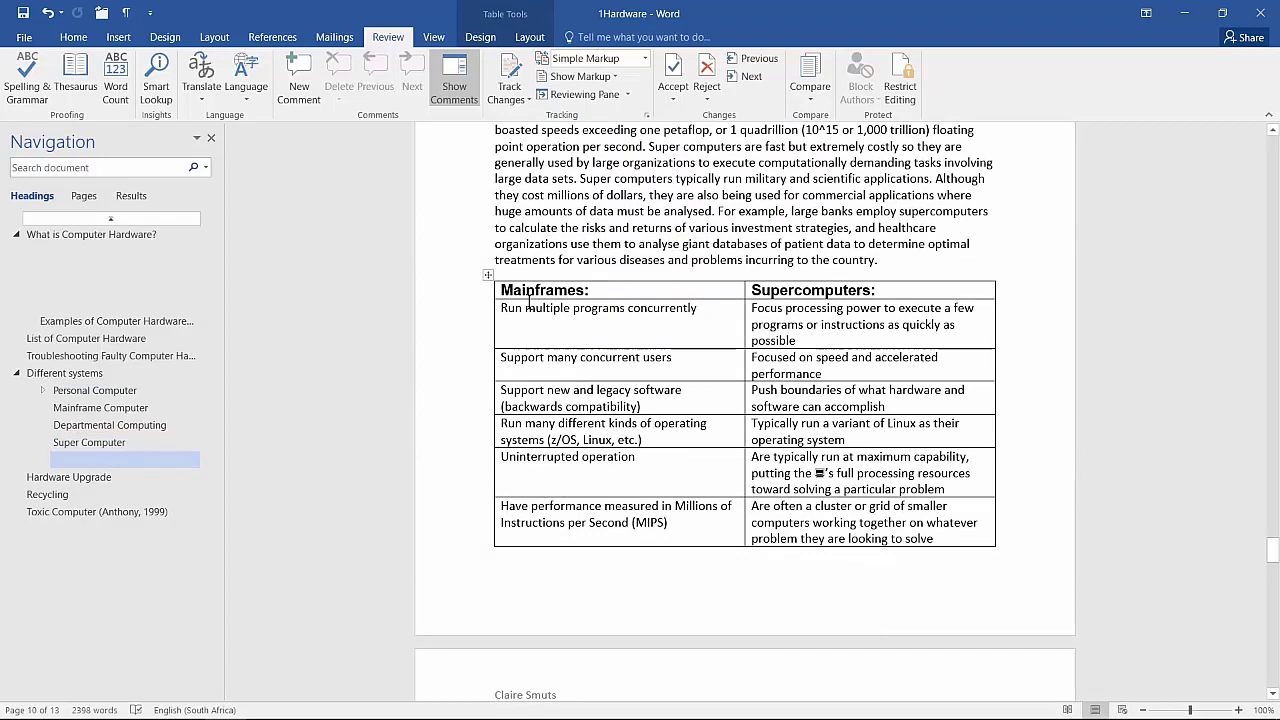
left_click(487, 276)
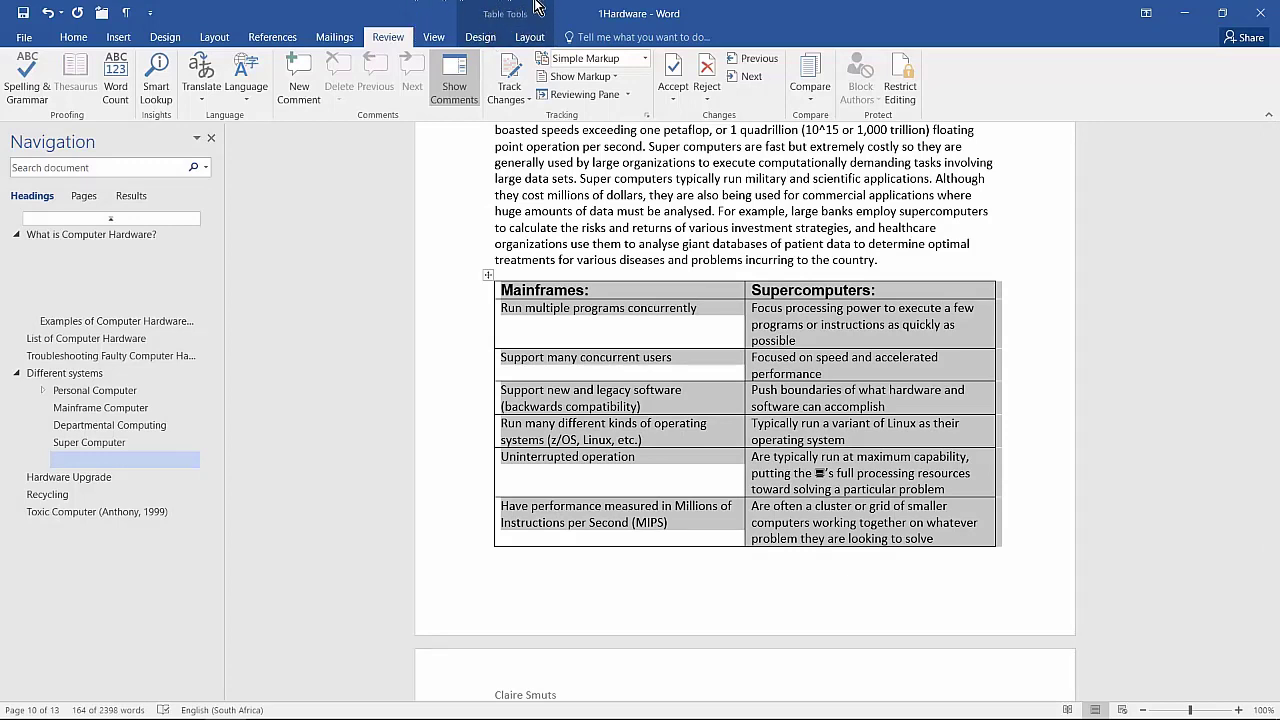
left_click(598, 249)
mouse_move(560, 360)
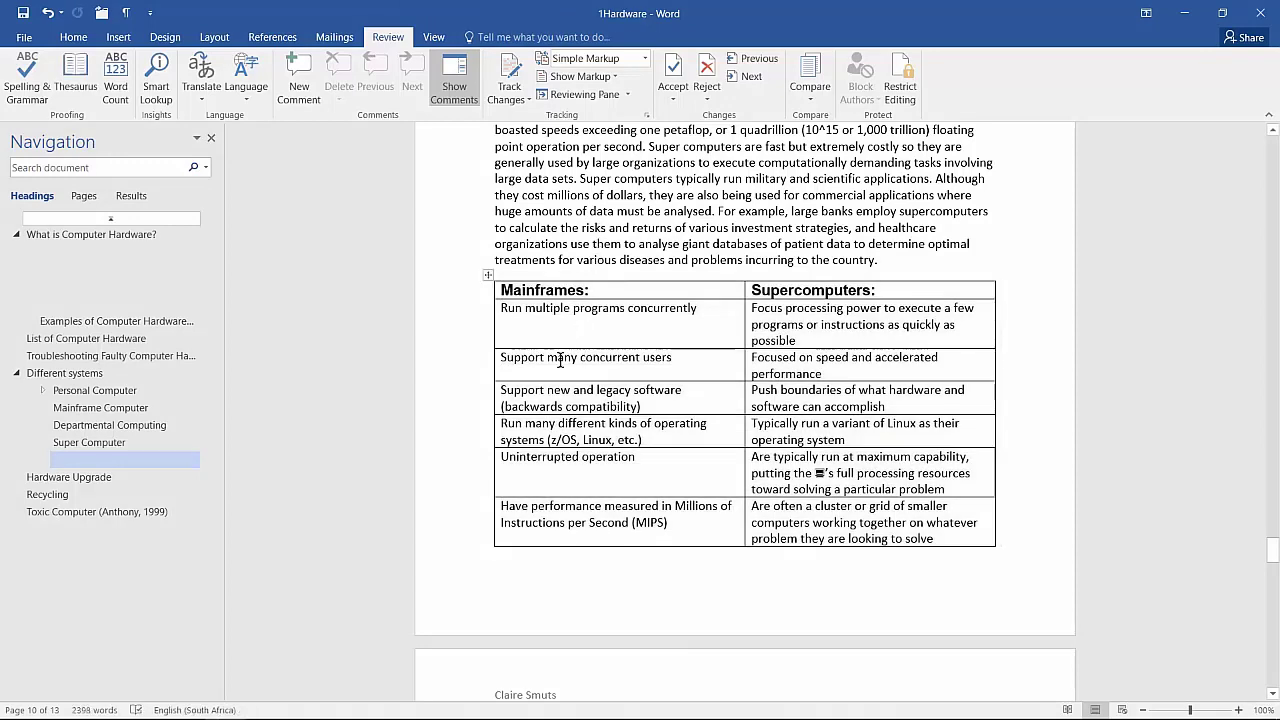
left_click(487, 278)
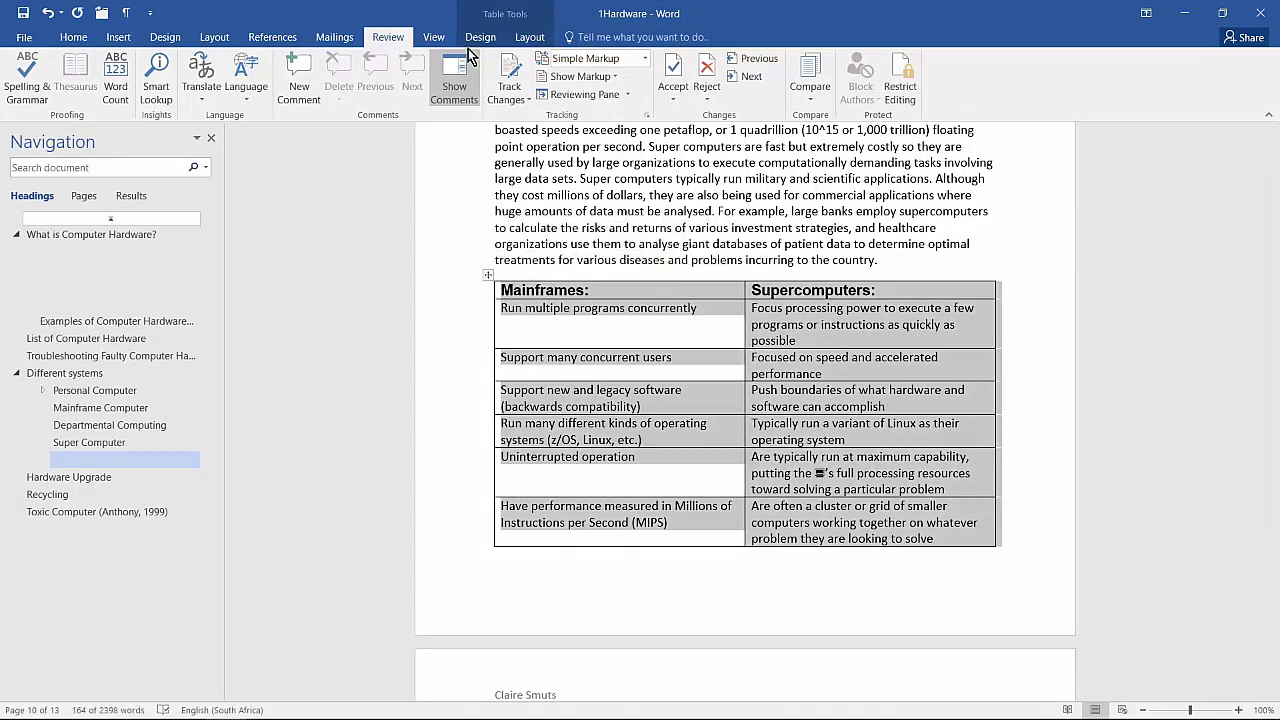
Step: Apply an orange grid table style with banded rows to the Mainframes table
left_click(472, 40)
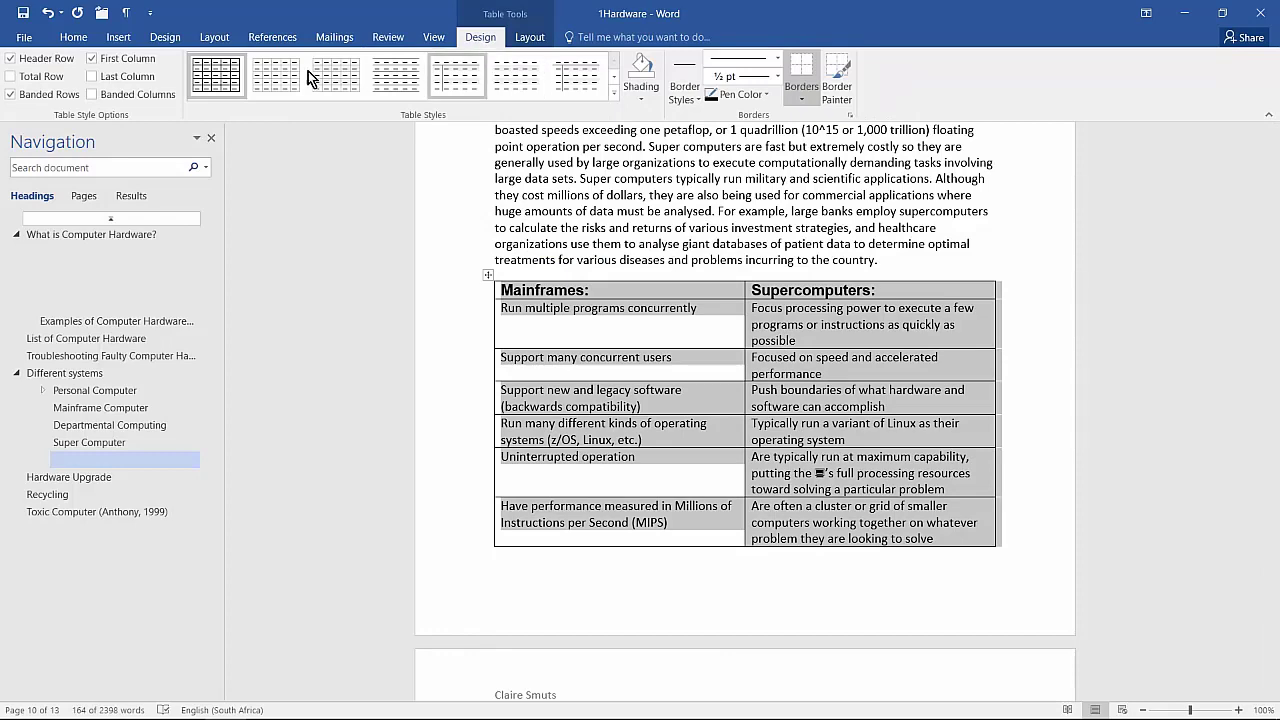
left_click(614, 80)
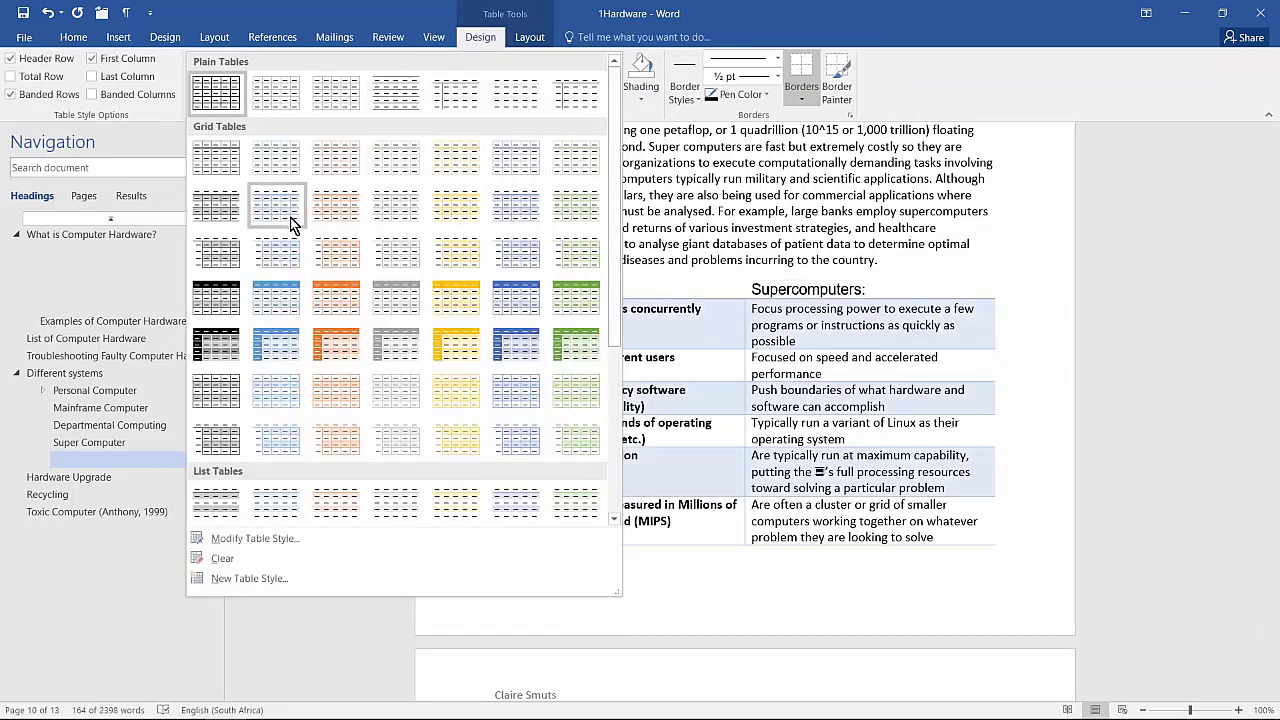
left_click(336, 298)
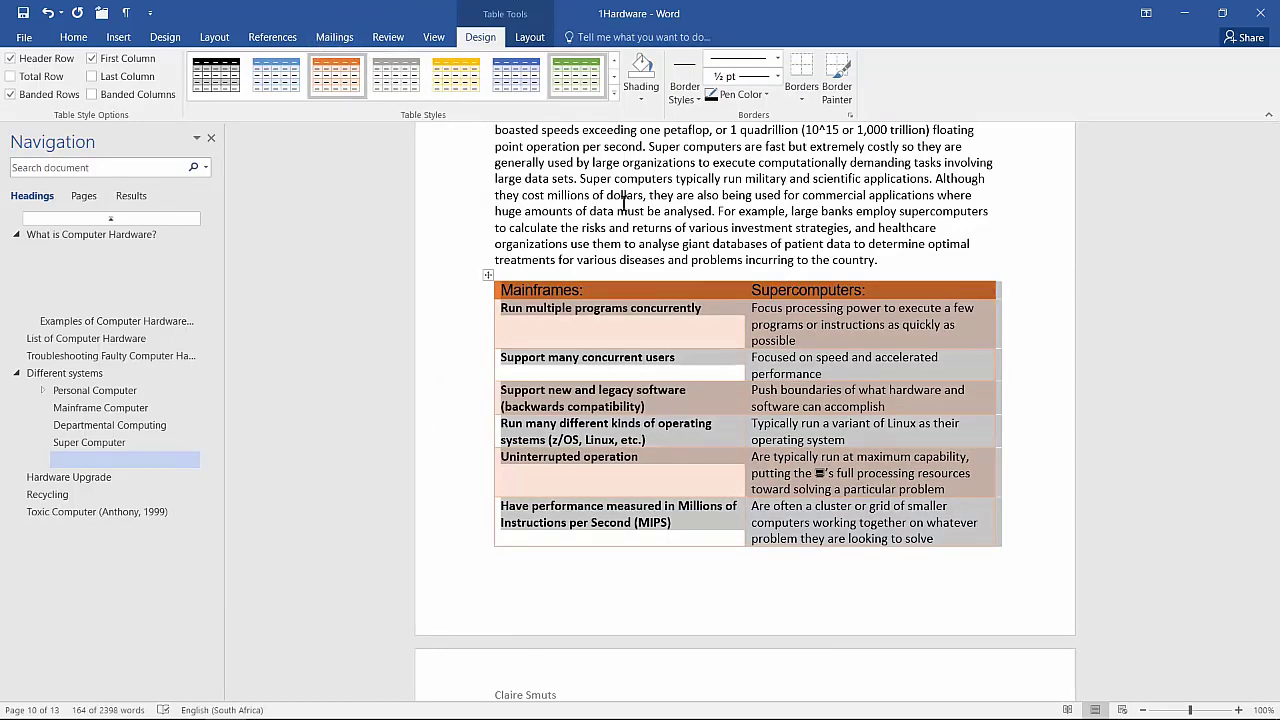
scroll(641, 345, "down", 4)
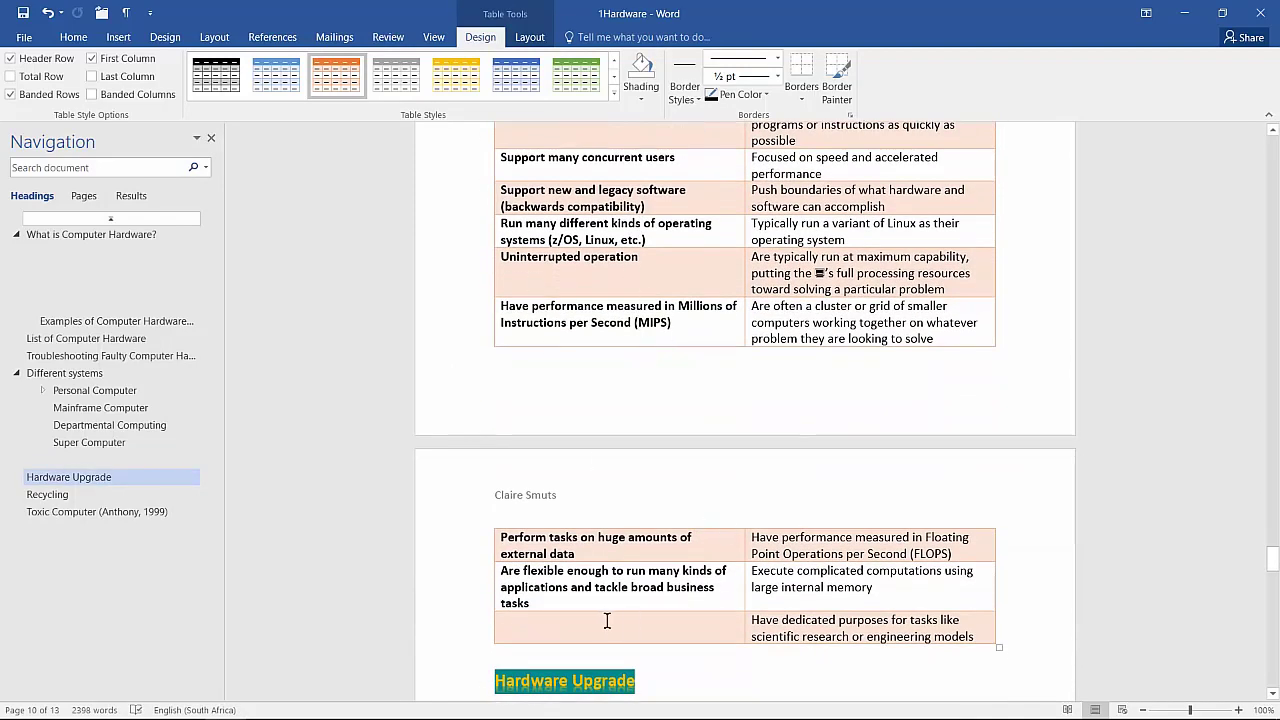
scroll(611, 608, "up", 3)
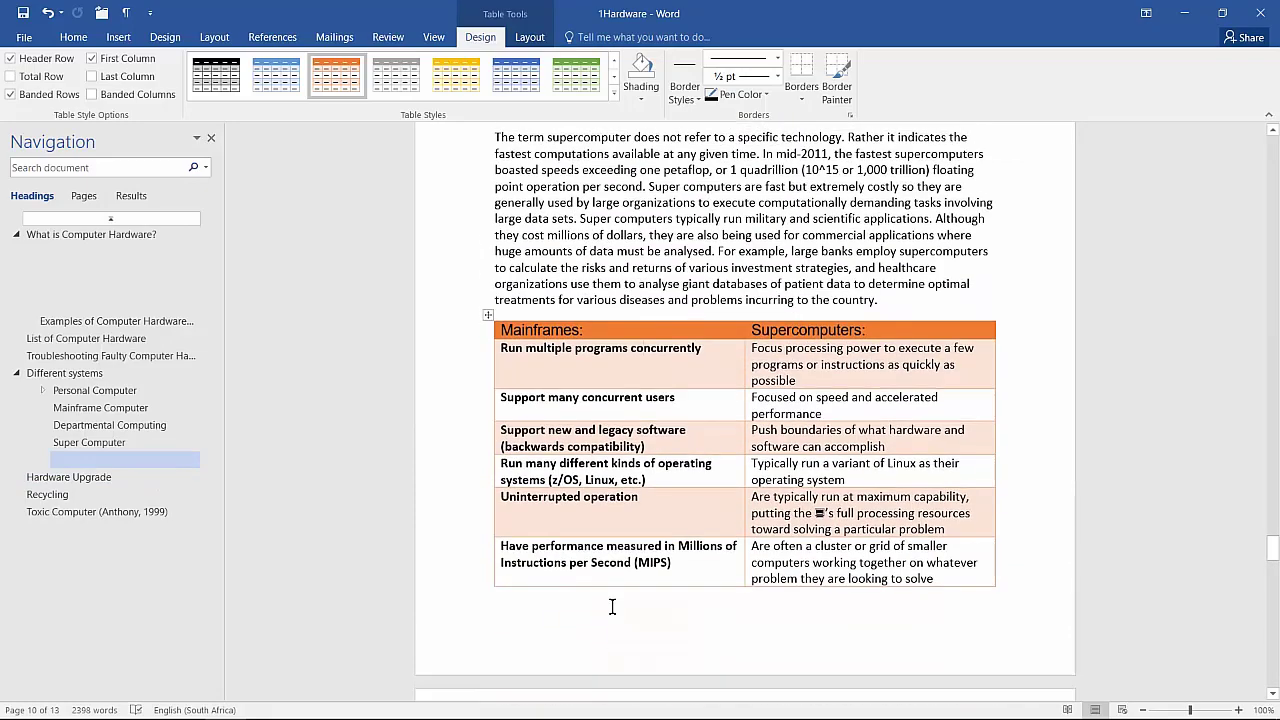
scroll(611, 606, "down", 4)
scroll(612, 607, "down", 2)
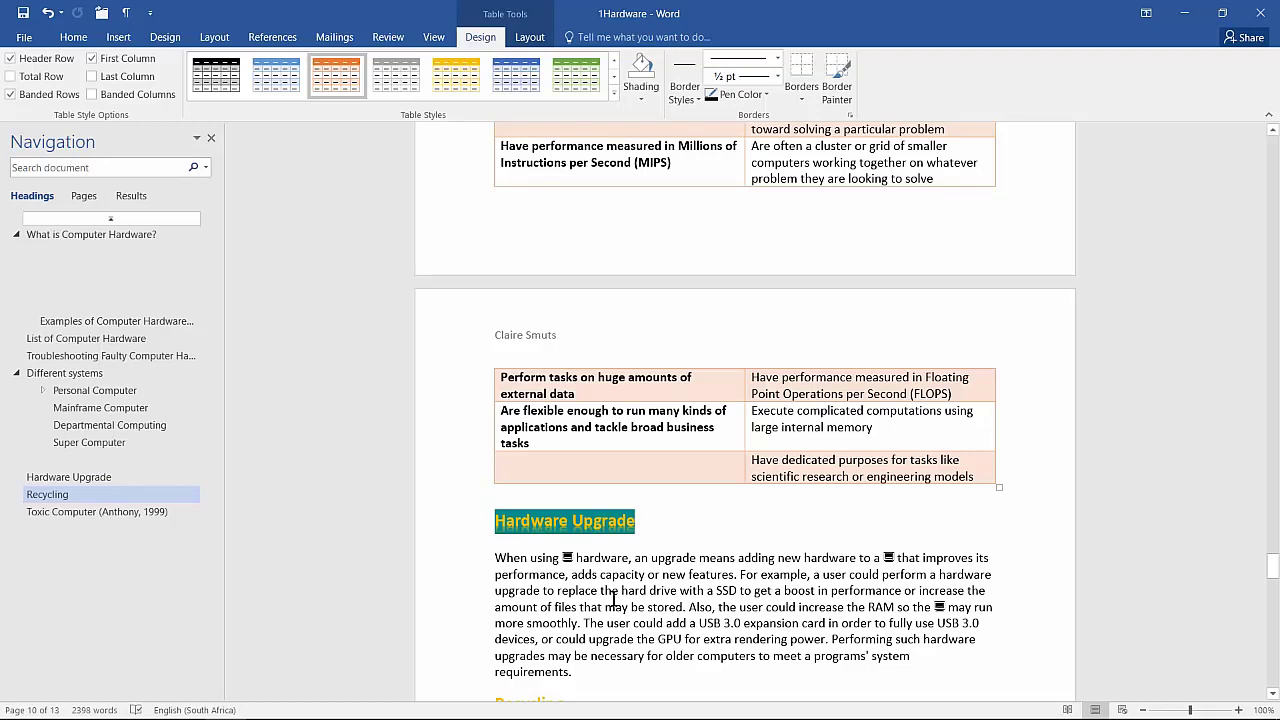
scroll(612, 598, "down", 3)
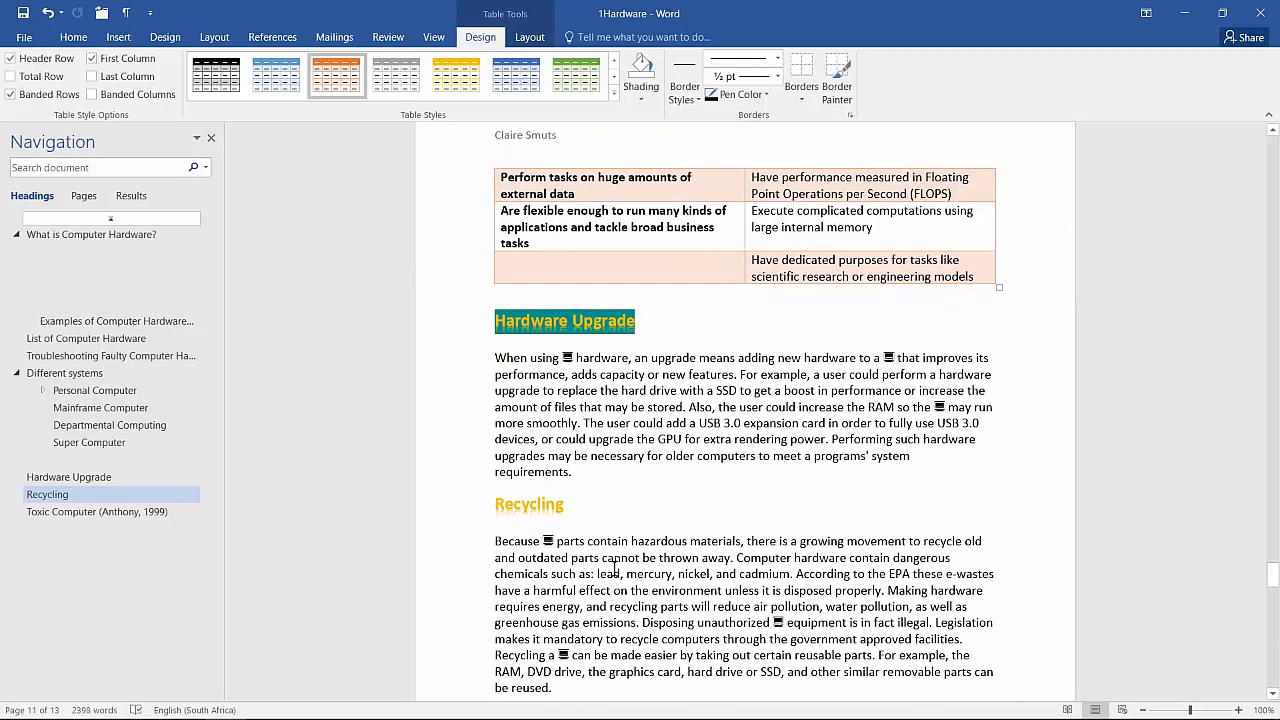
Step: Show formatting marks and inspect the empty paragraph and empty cell below the table
left_click(127, 17)
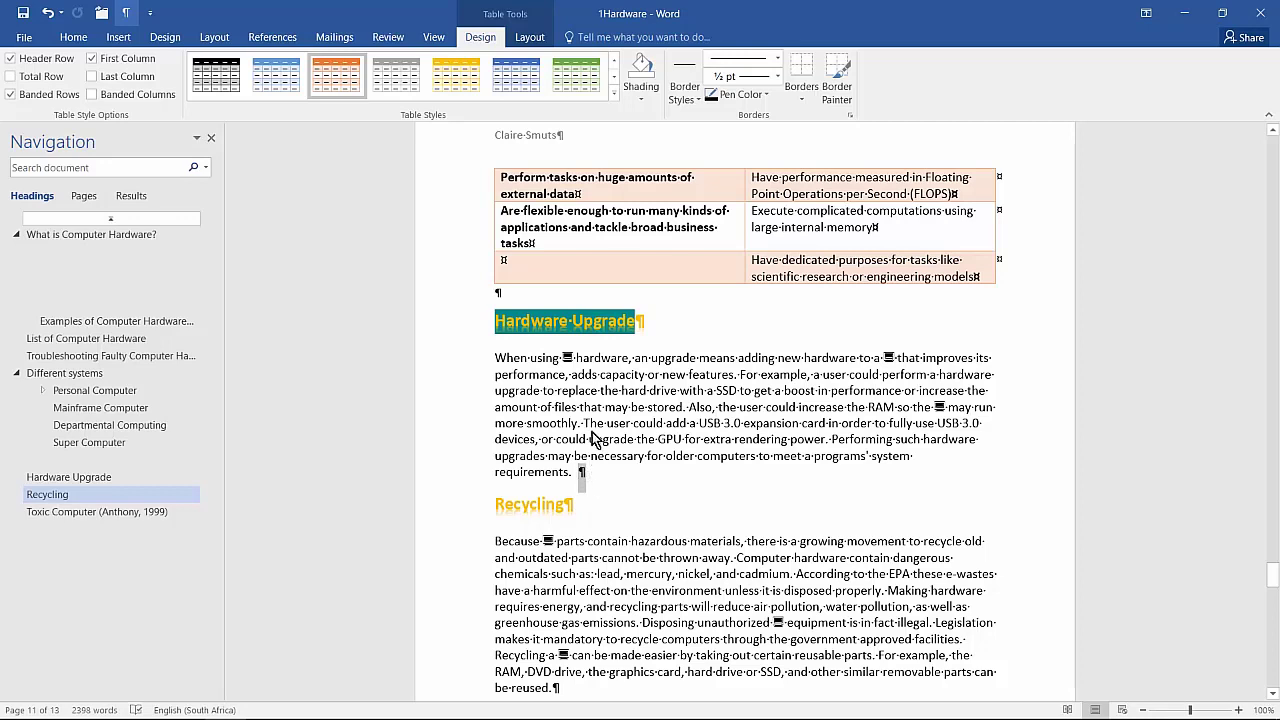
left_click(582, 472)
double_click(497, 292)
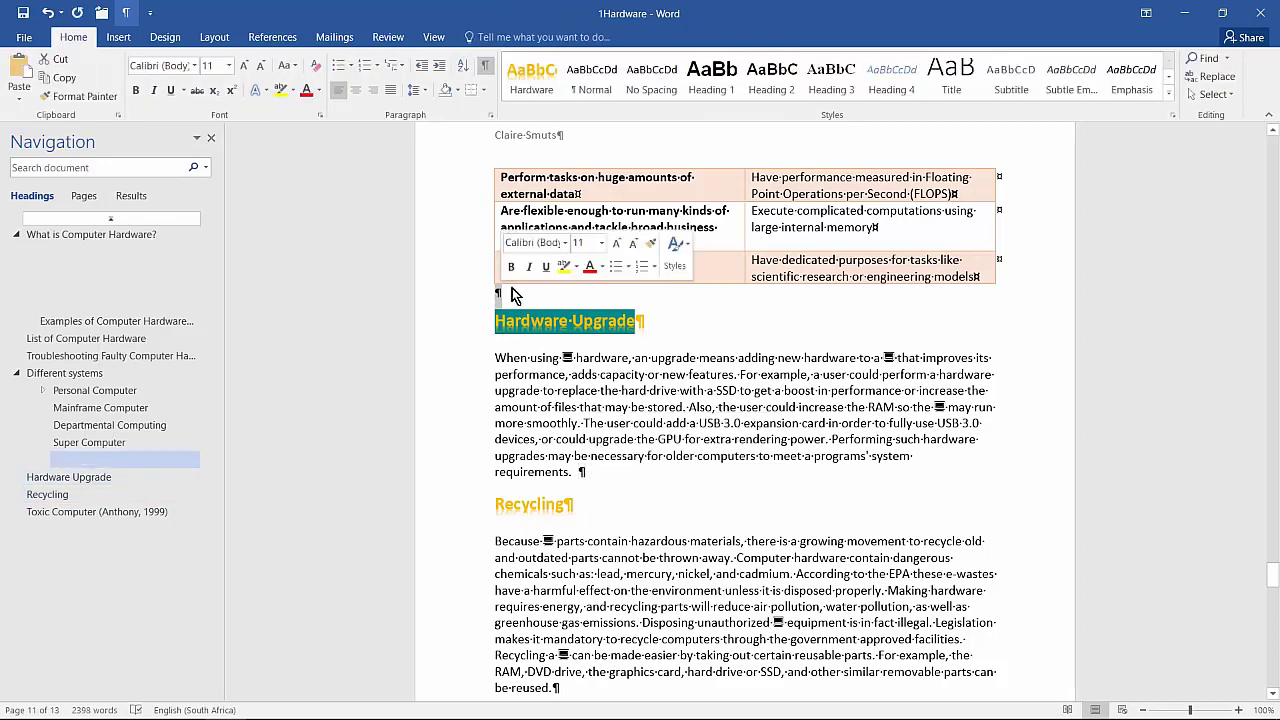
left_click(643, 320)
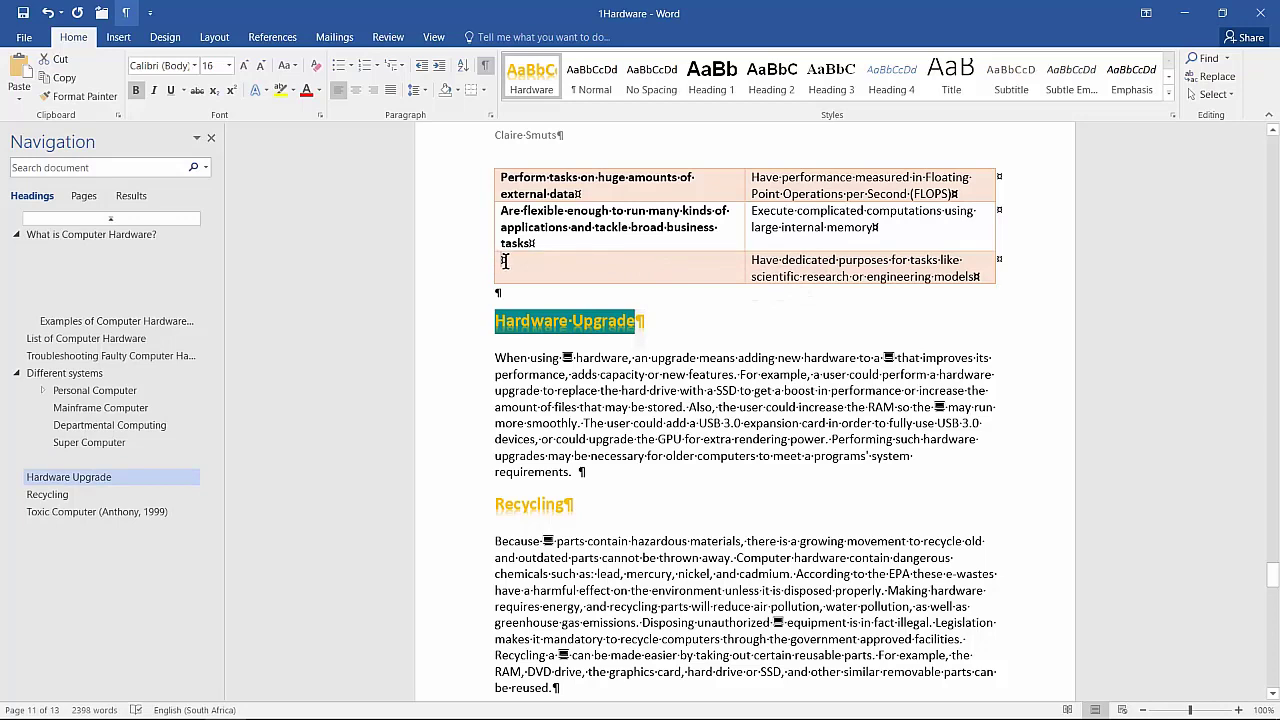
left_click(507, 261)
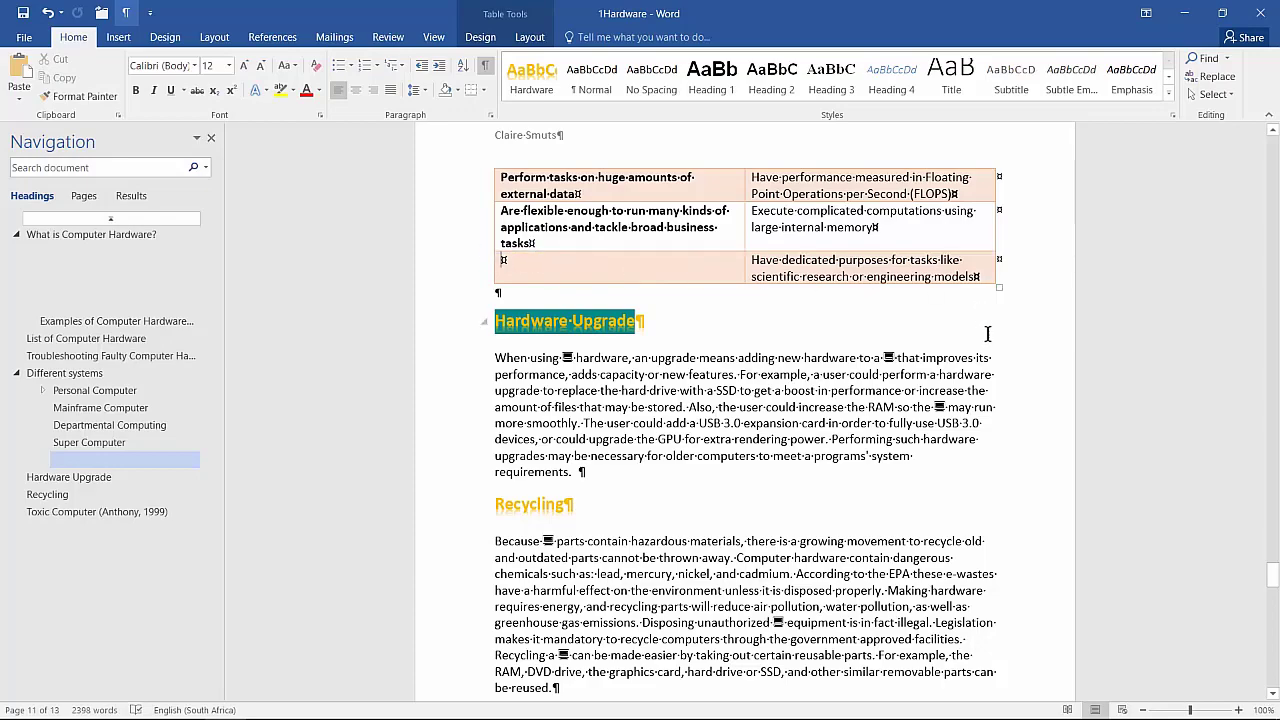
Step: Turn on Keep with next for the Mainframes/Supercomputers table rows in the Paragraph dialog
scroll(993, 337, "up", 8)
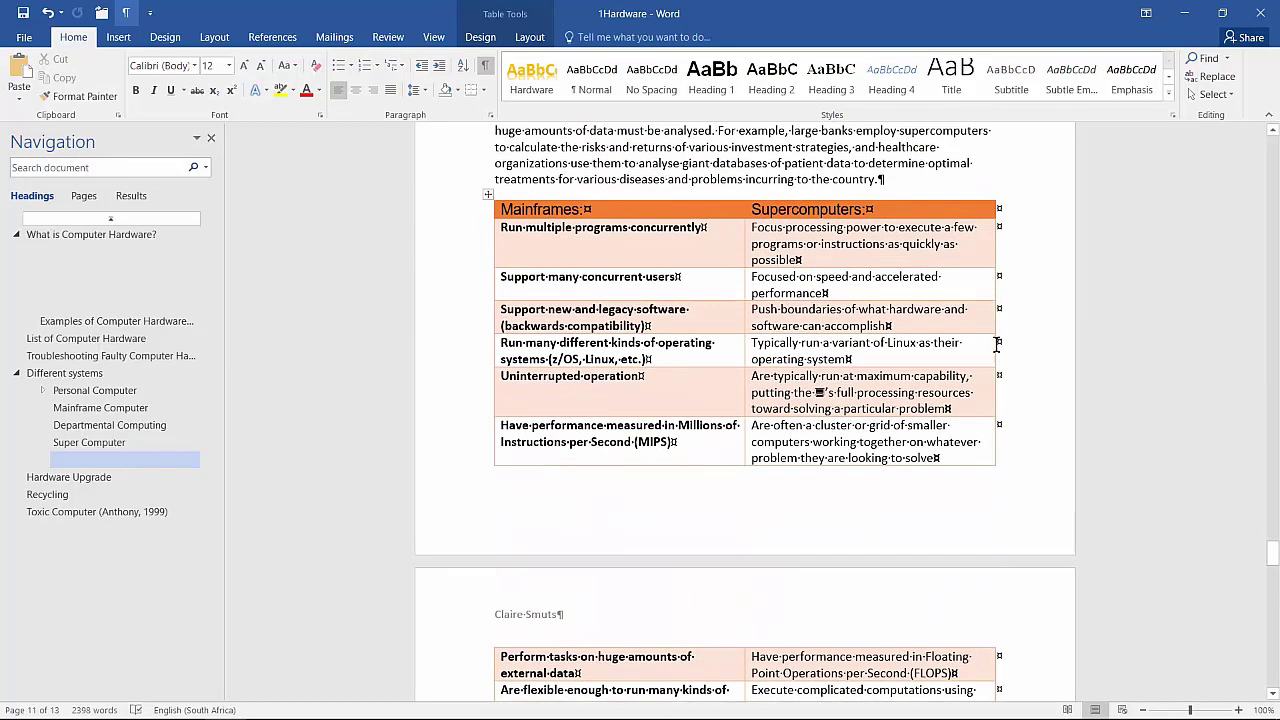
left_click_drag(453, 212, 473, 497)
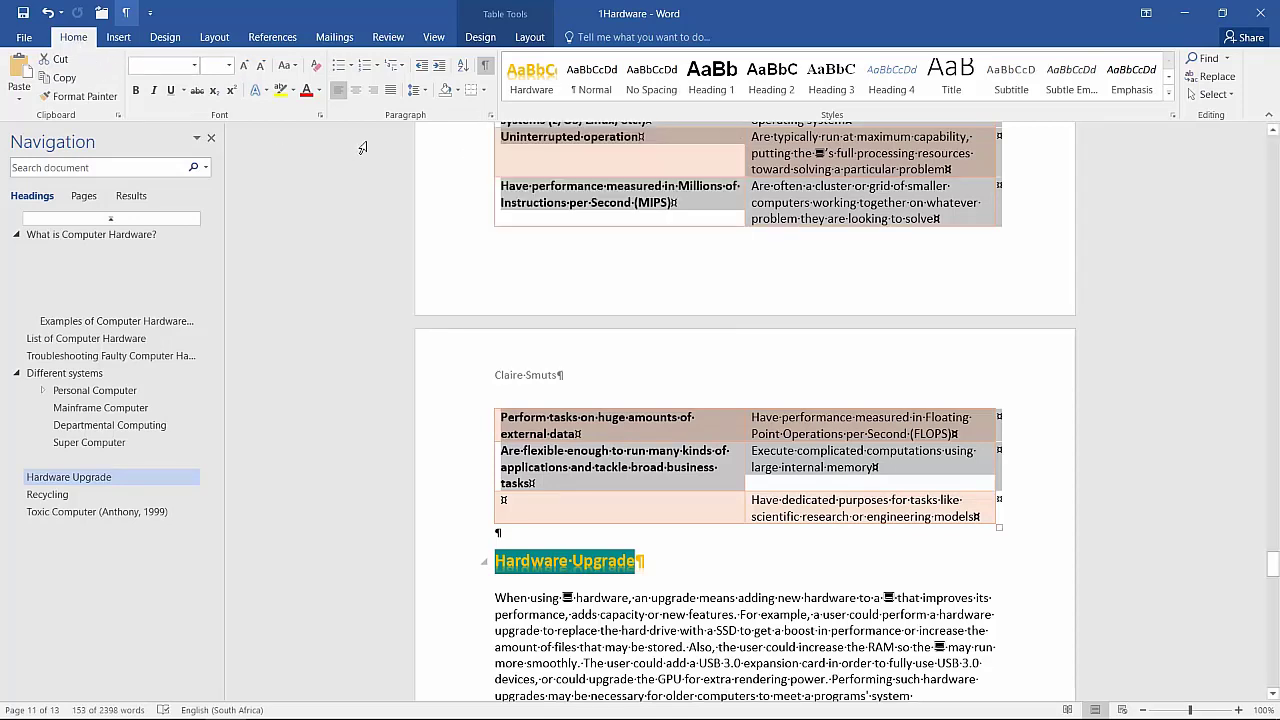
left_click(490, 116)
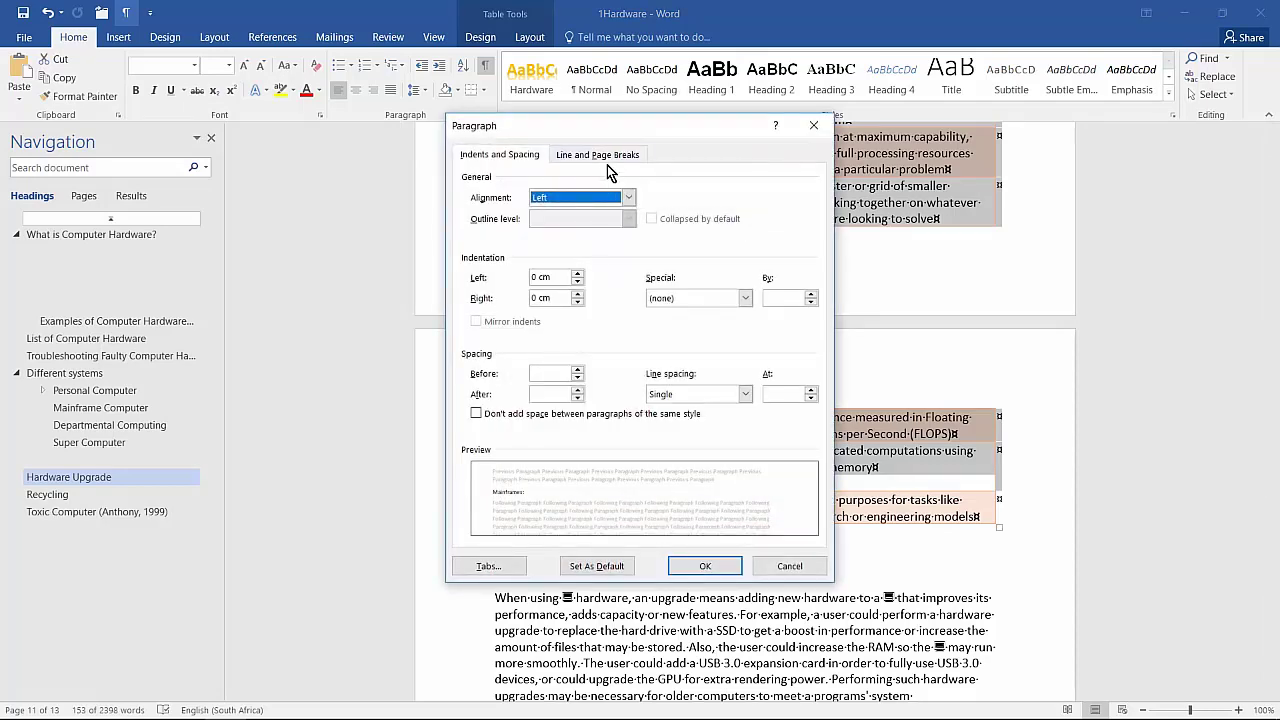
left_click(608, 156)
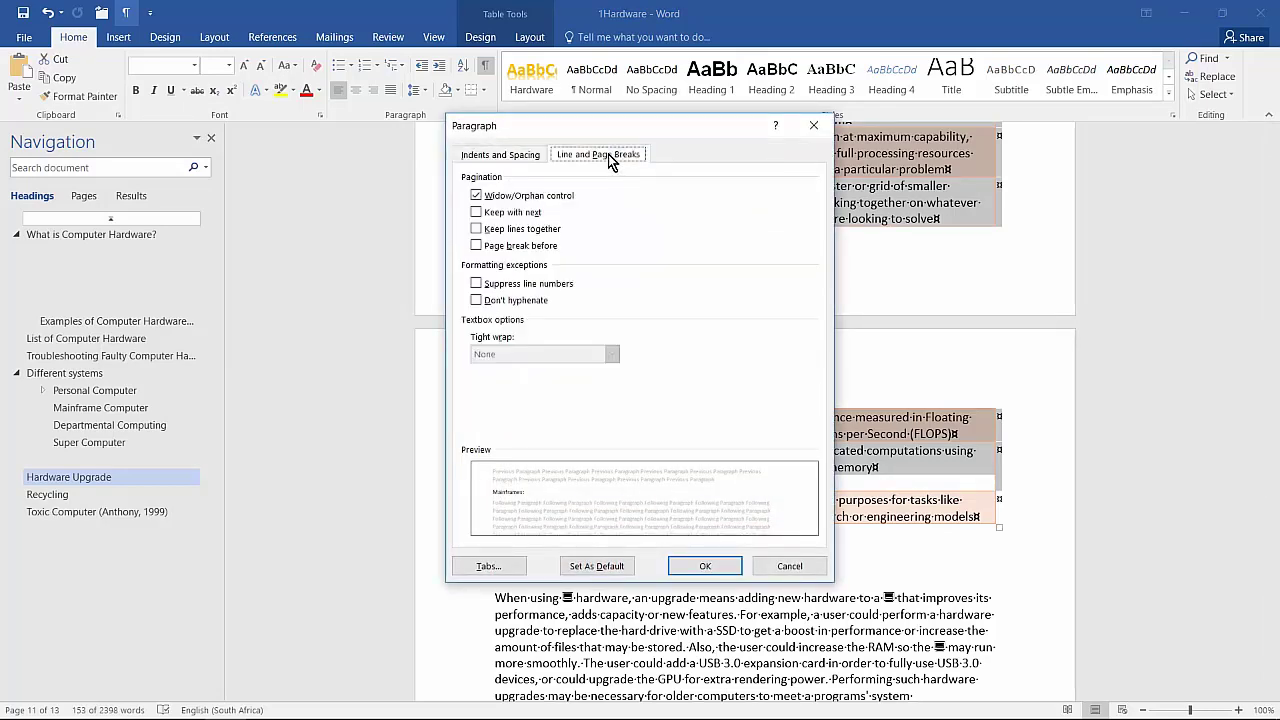
left_click(500, 214)
left_click(703, 566)
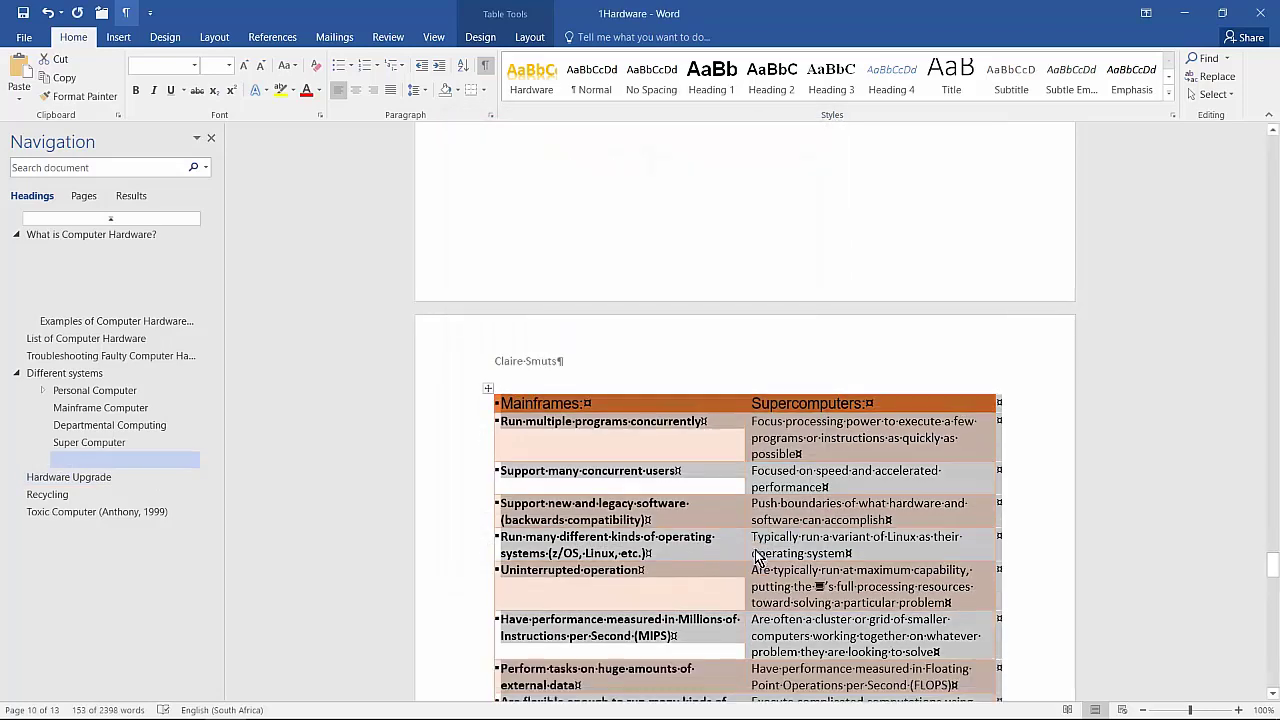
scroll(757, 556, "down", 3)
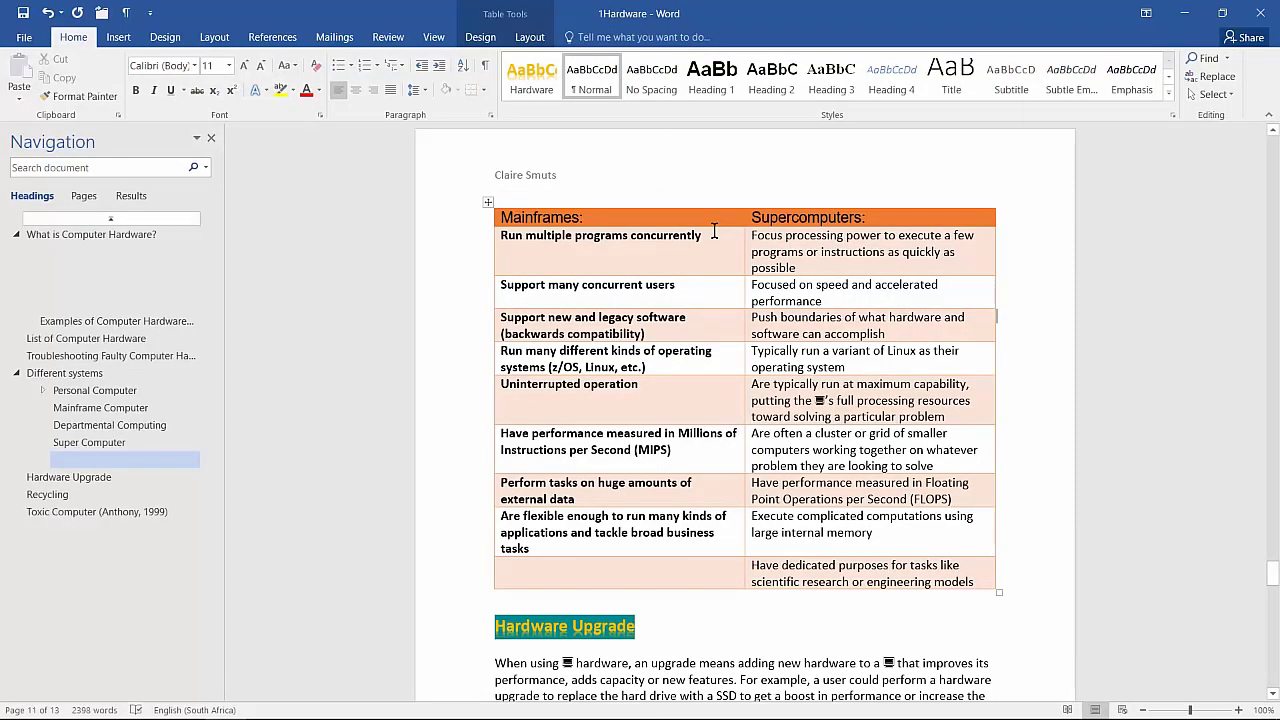
scroll(714, 231, "down", 3)
scroll(714, 231, "down", 2)
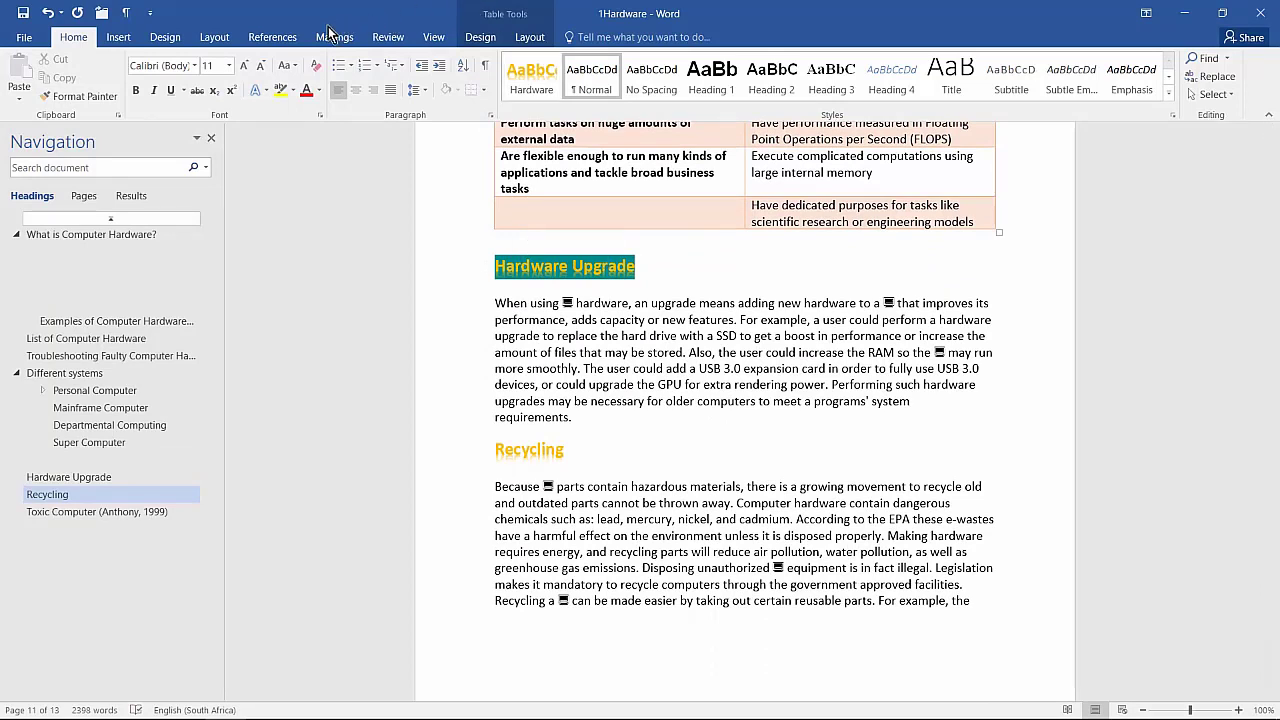
Step: Mark all 'Hardware' occurrences as index entries from the Hardware Upgrade heading
left_click(270, 40)
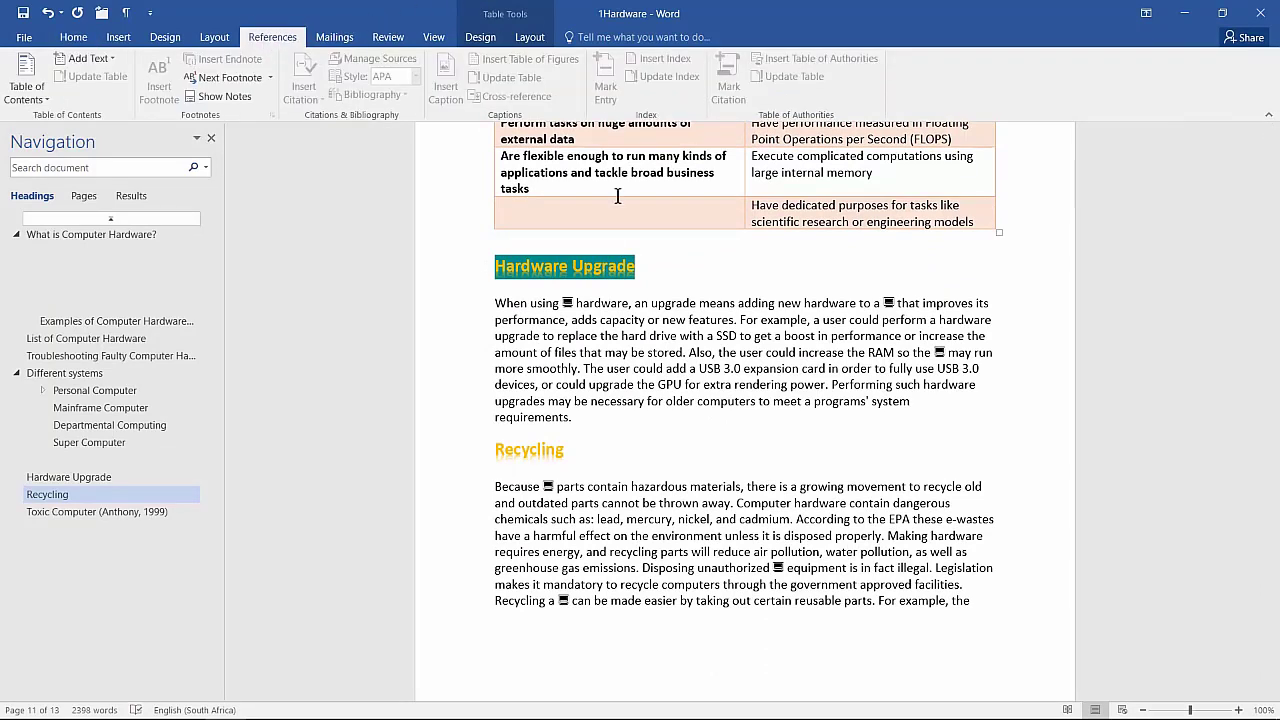
left_click(508, 268)
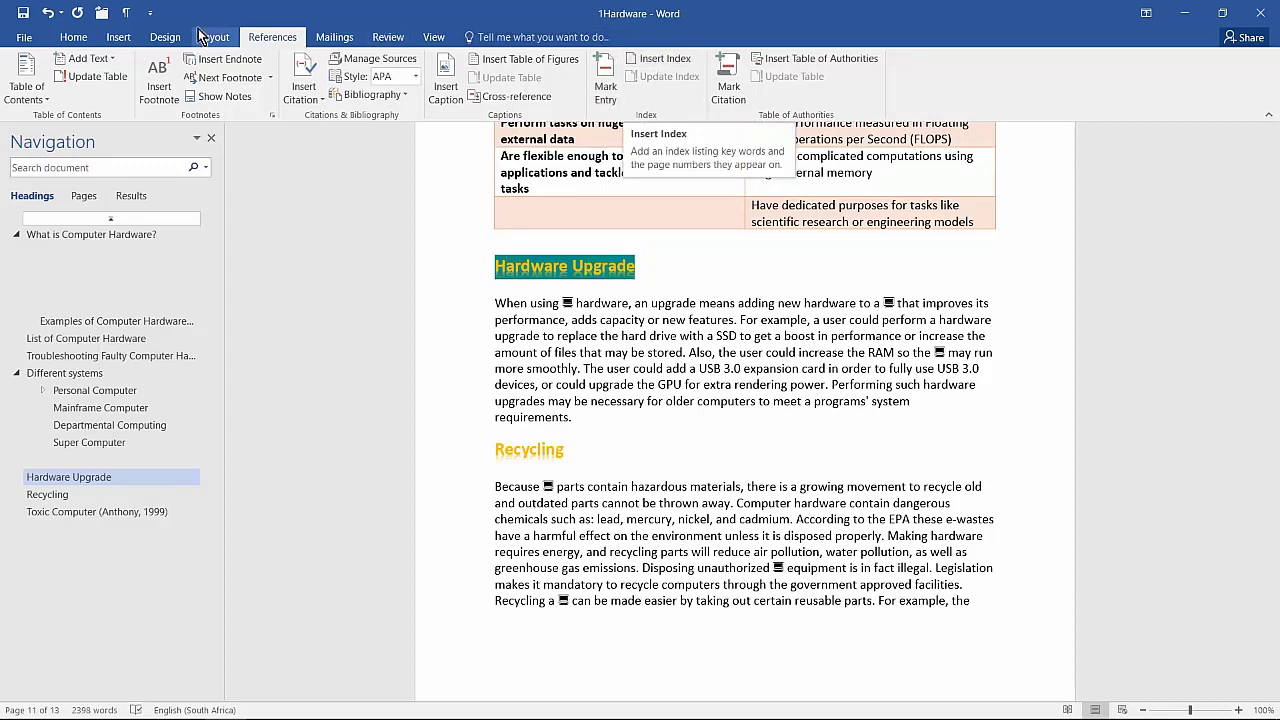
left_click(126, 13)
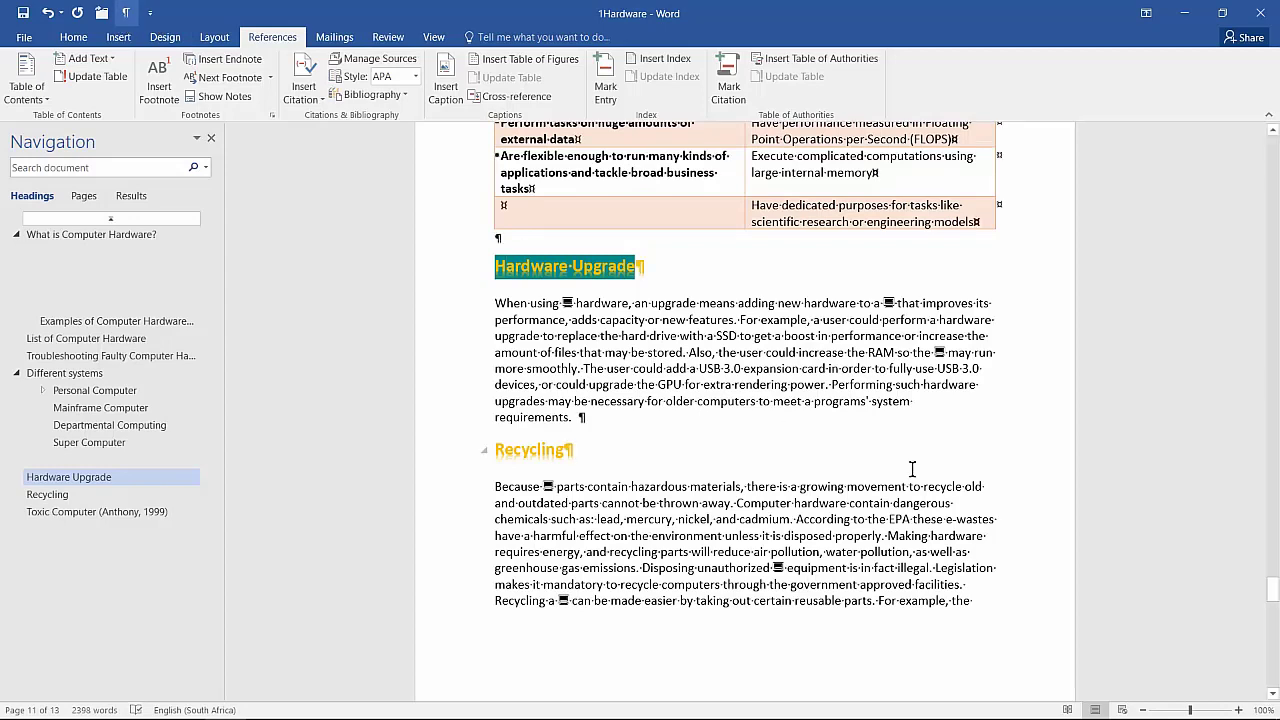
left_click(126, 13)
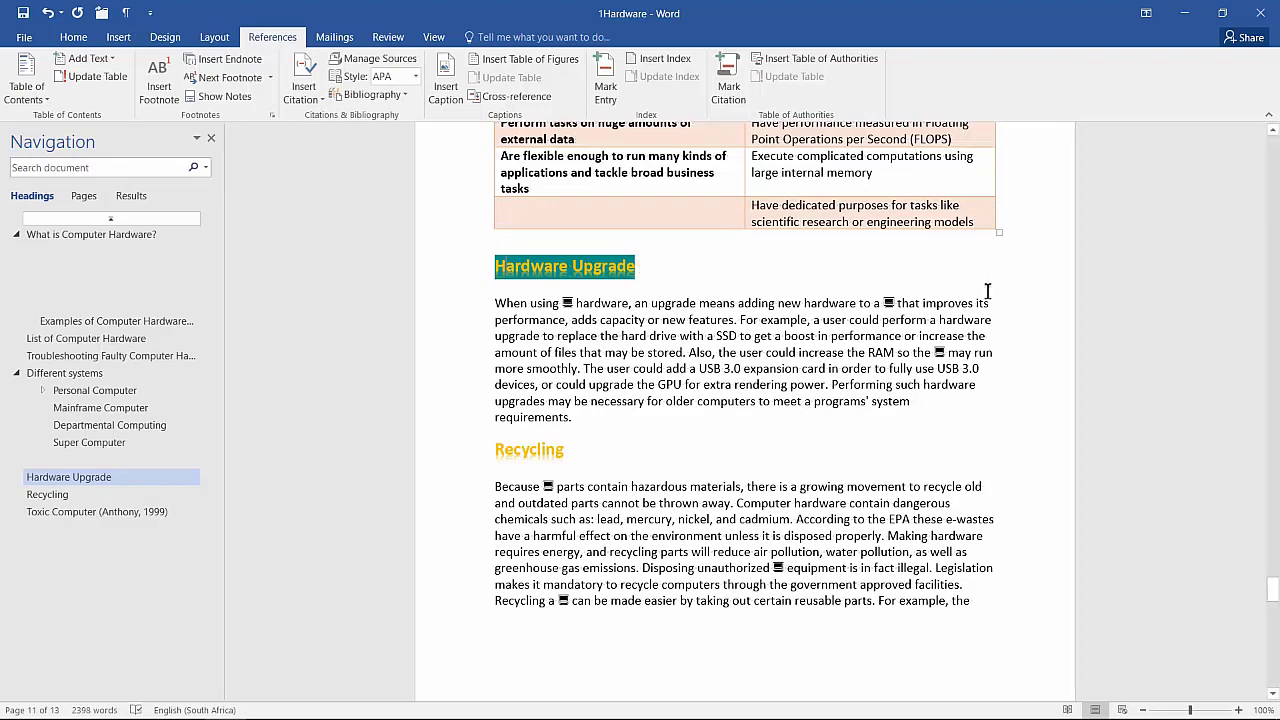
double_click(533, 264)
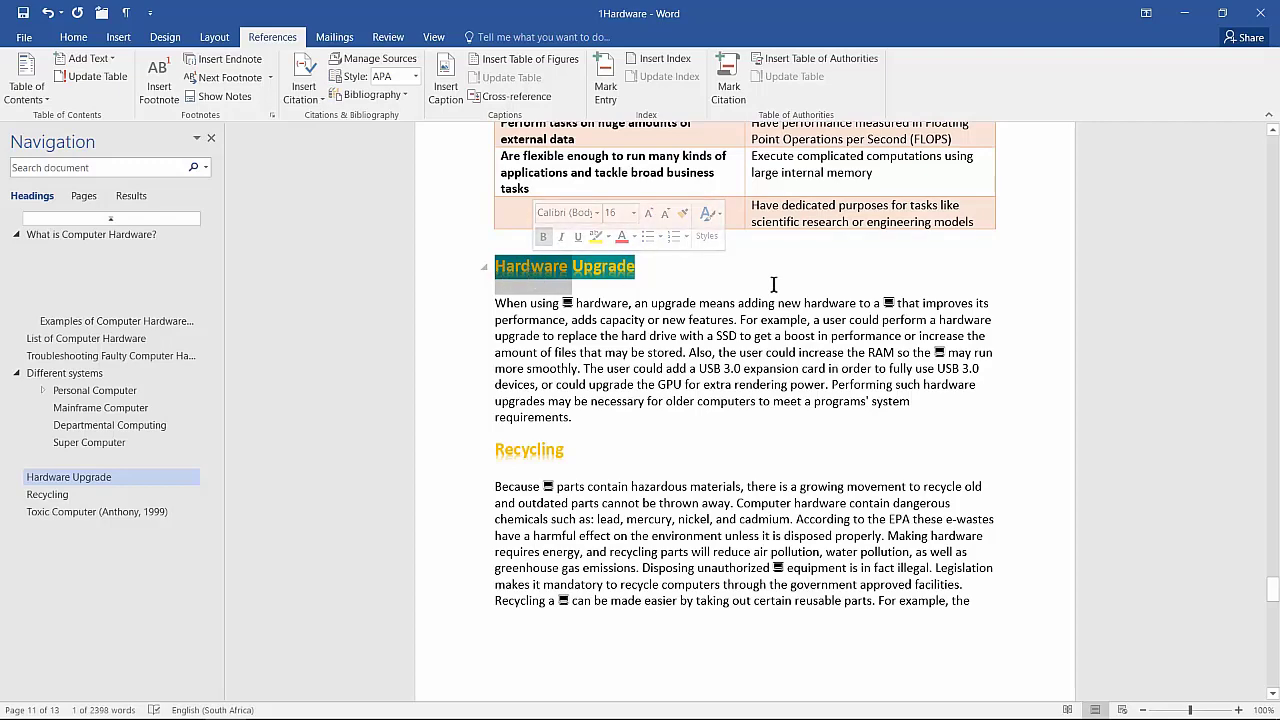
left_click(605, 86)
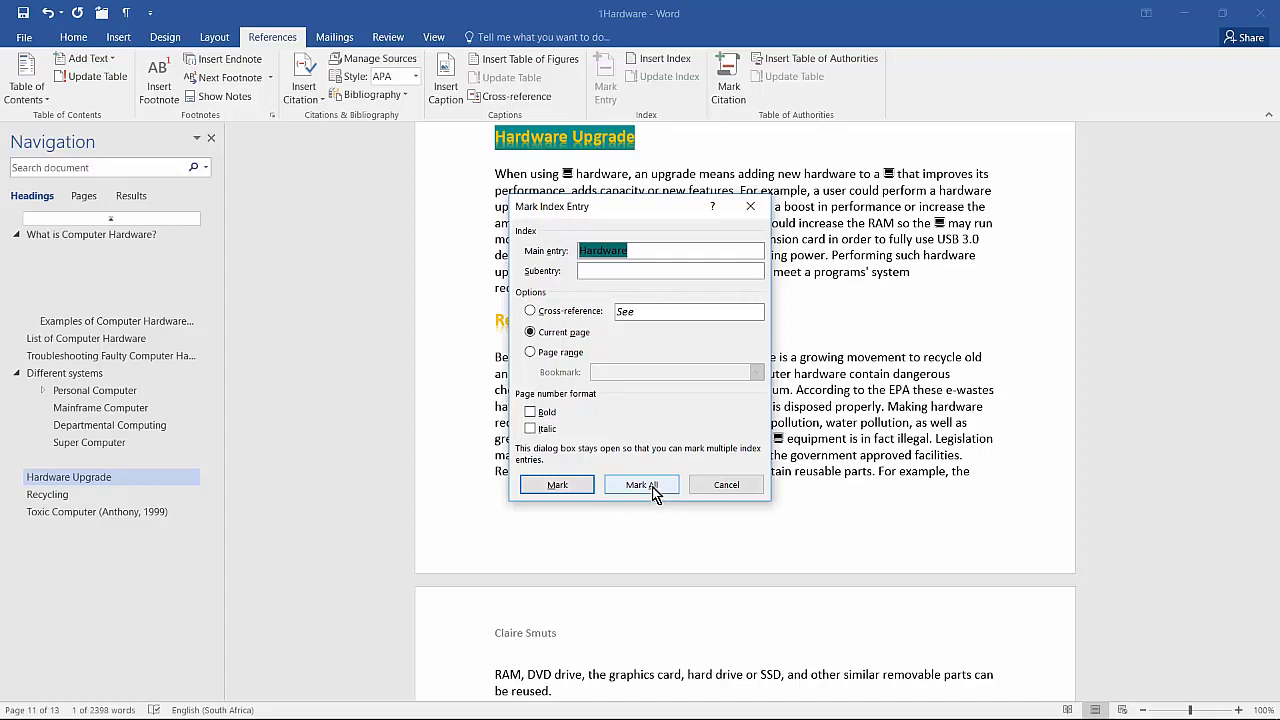
left_click(650, 485)
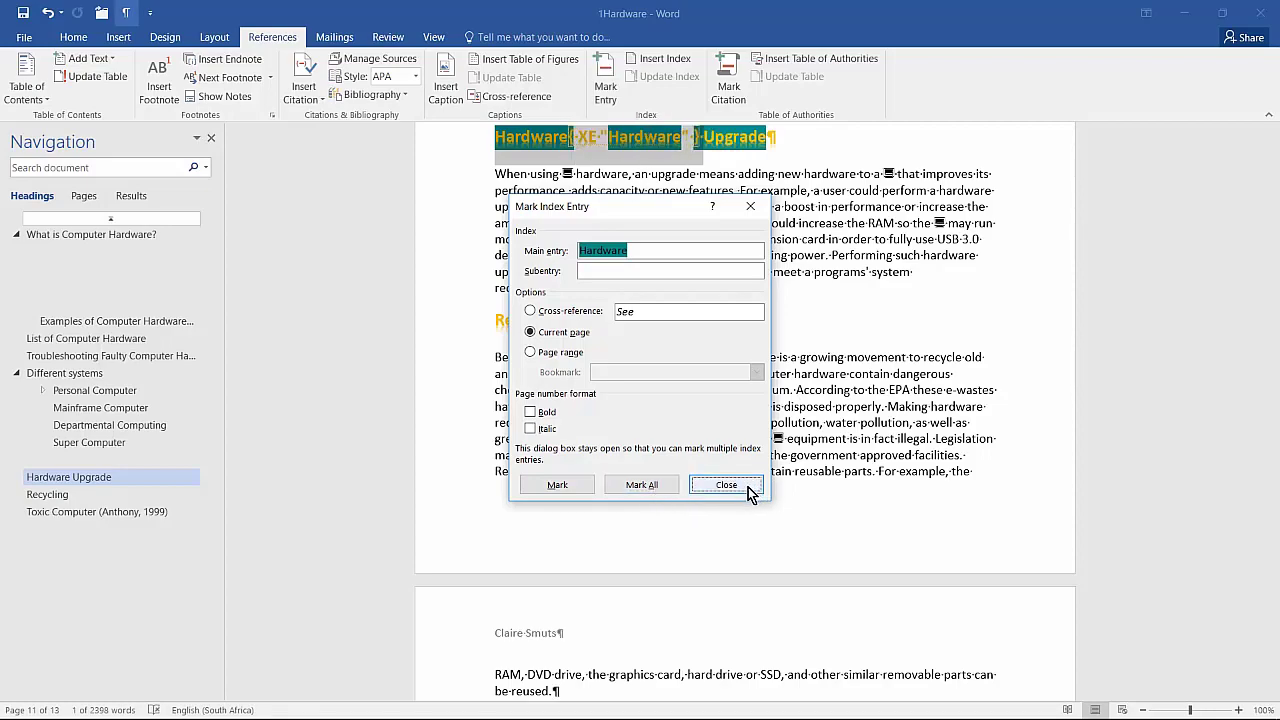
left_click(726, 485)
scroll(748, 484, "up", 3)
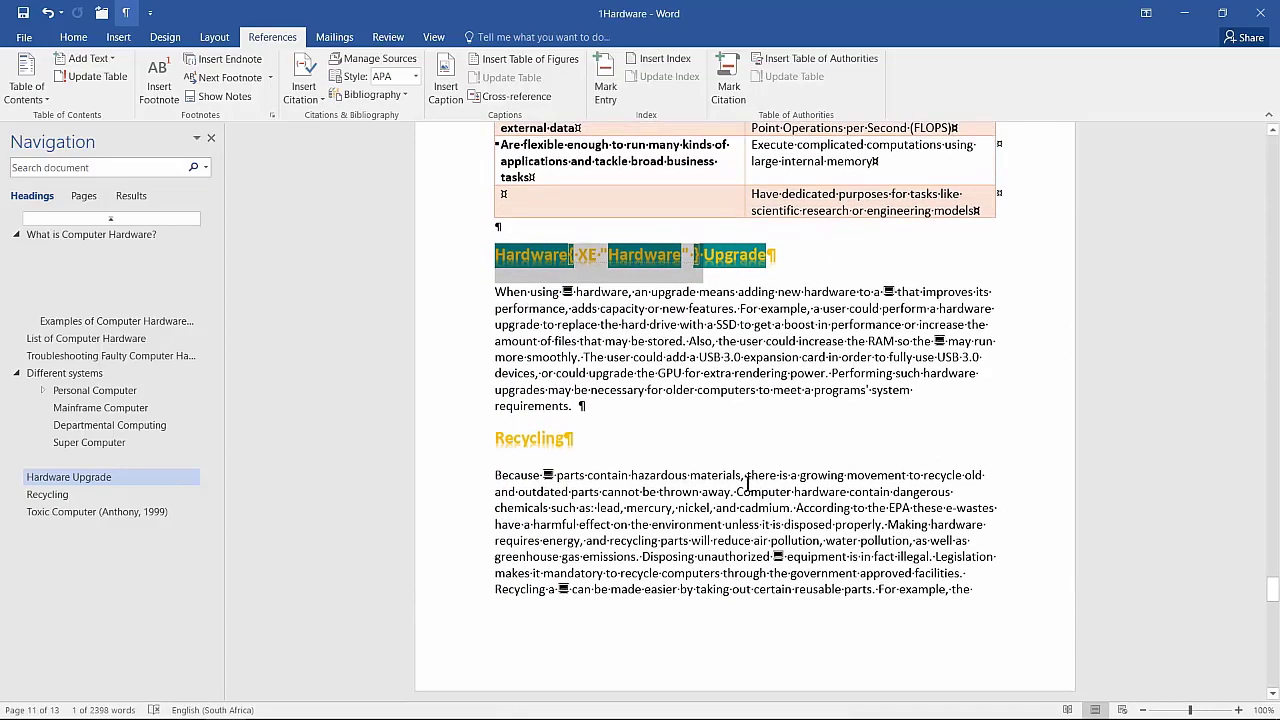
scroll(748, 484, "up", 1)
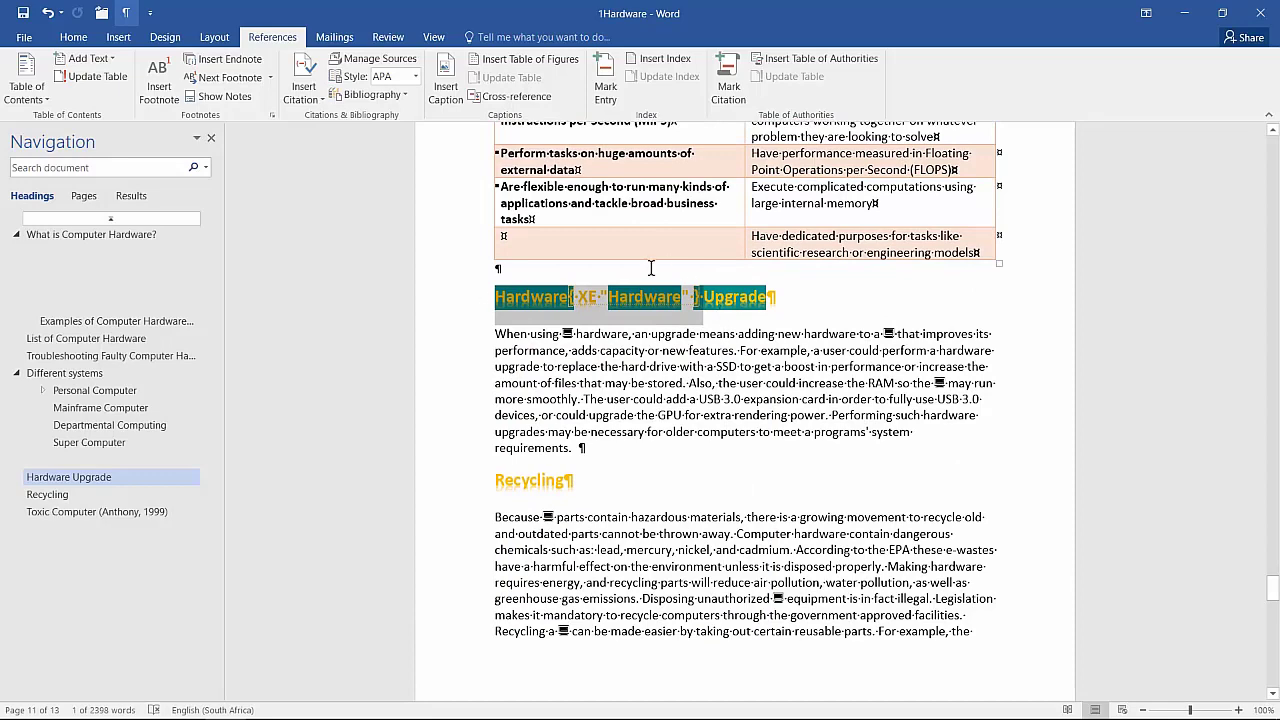
Step: Inspect the body text's 'hardware' and the Hardware line carrying its index field
double_click(620, 334)
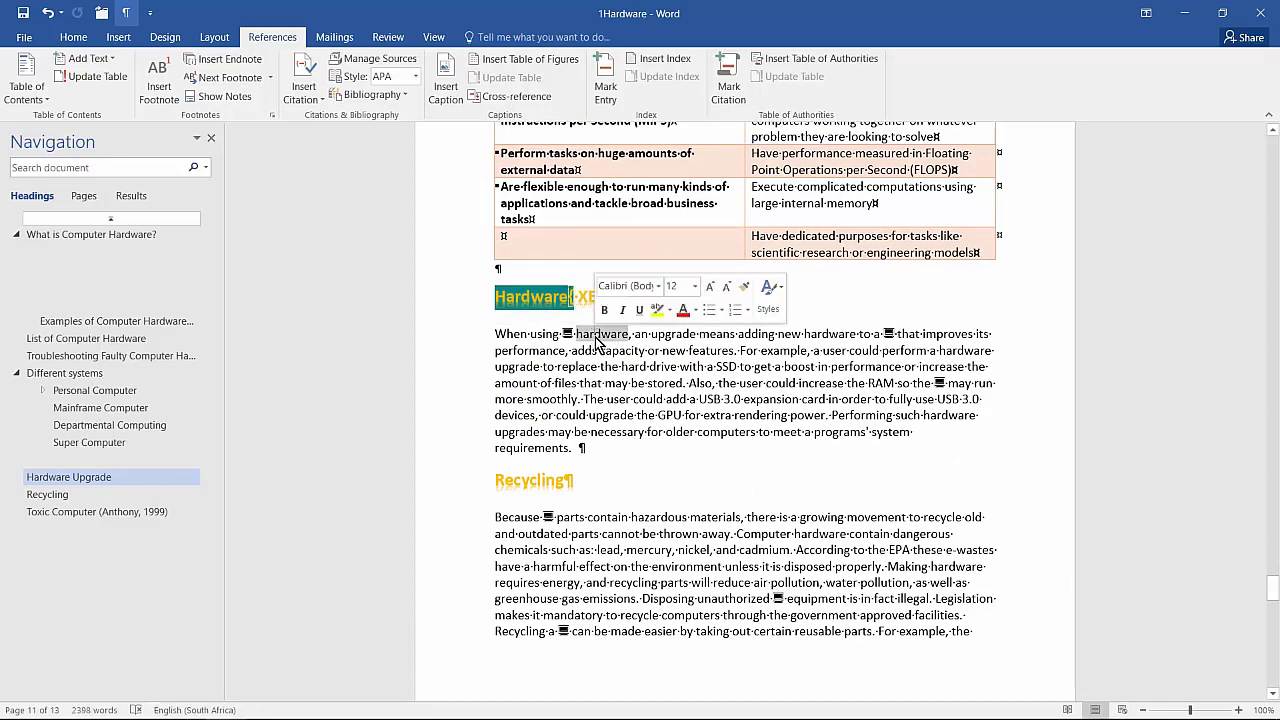
left_click(597, 341)
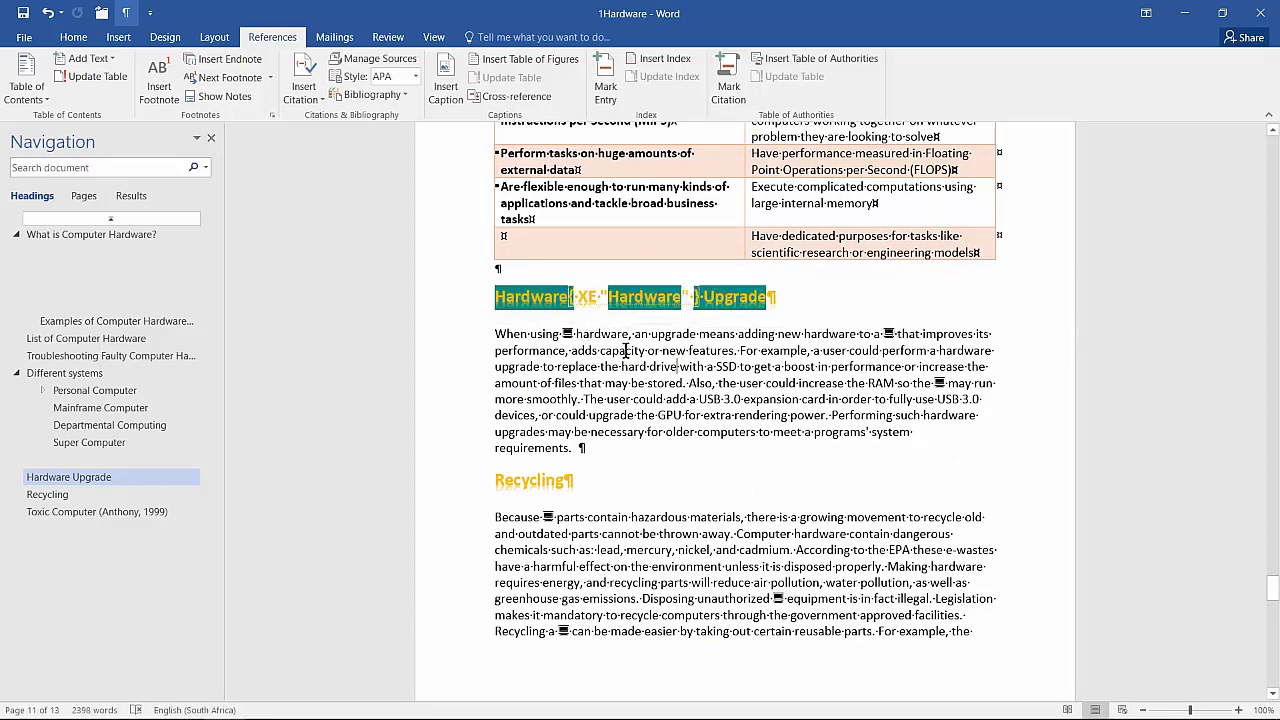
scroll(626, 350, "up", 20)
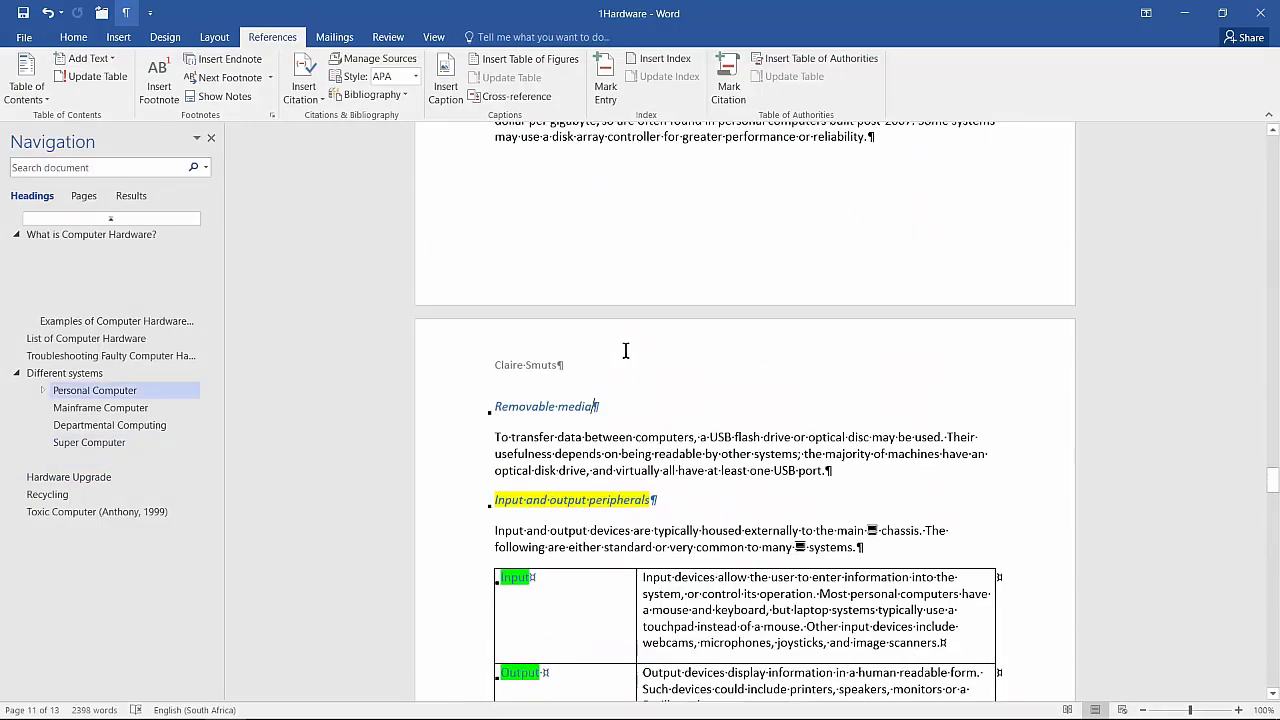
scroll(626, 350, "up", 15)
scroll(625, 351, "up", 15)
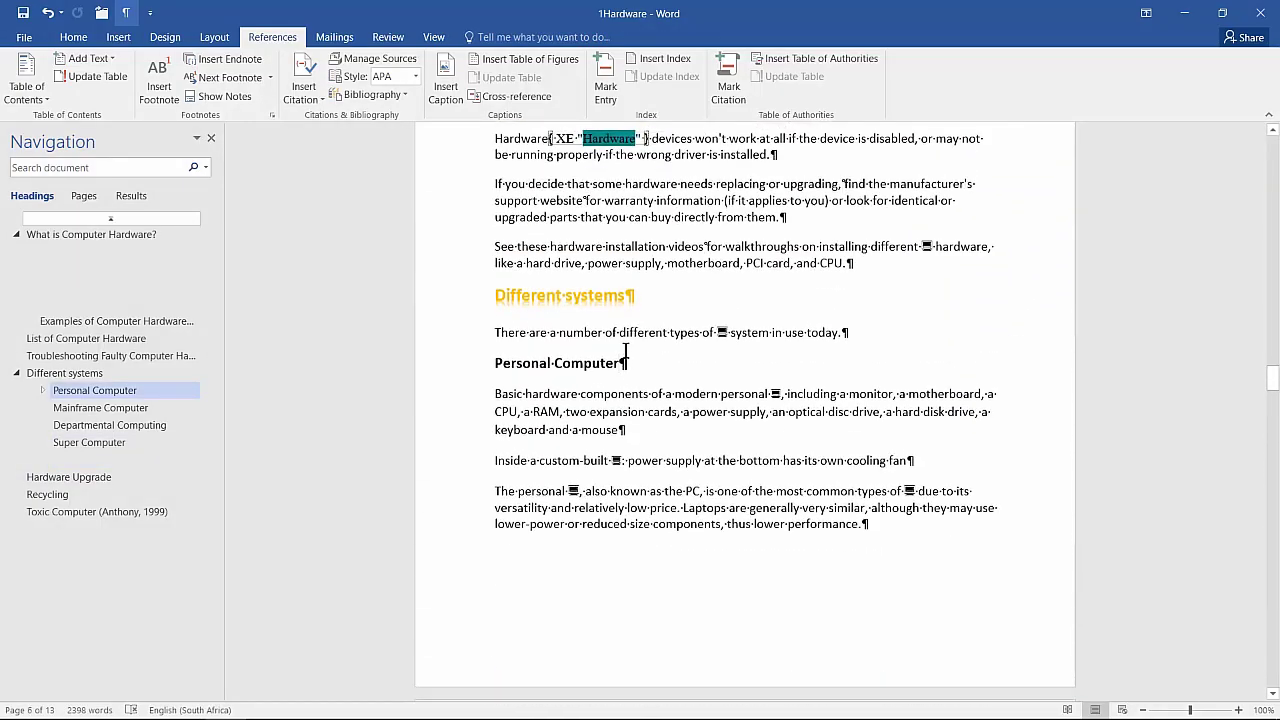
scroll(625, 351, "up", 3)
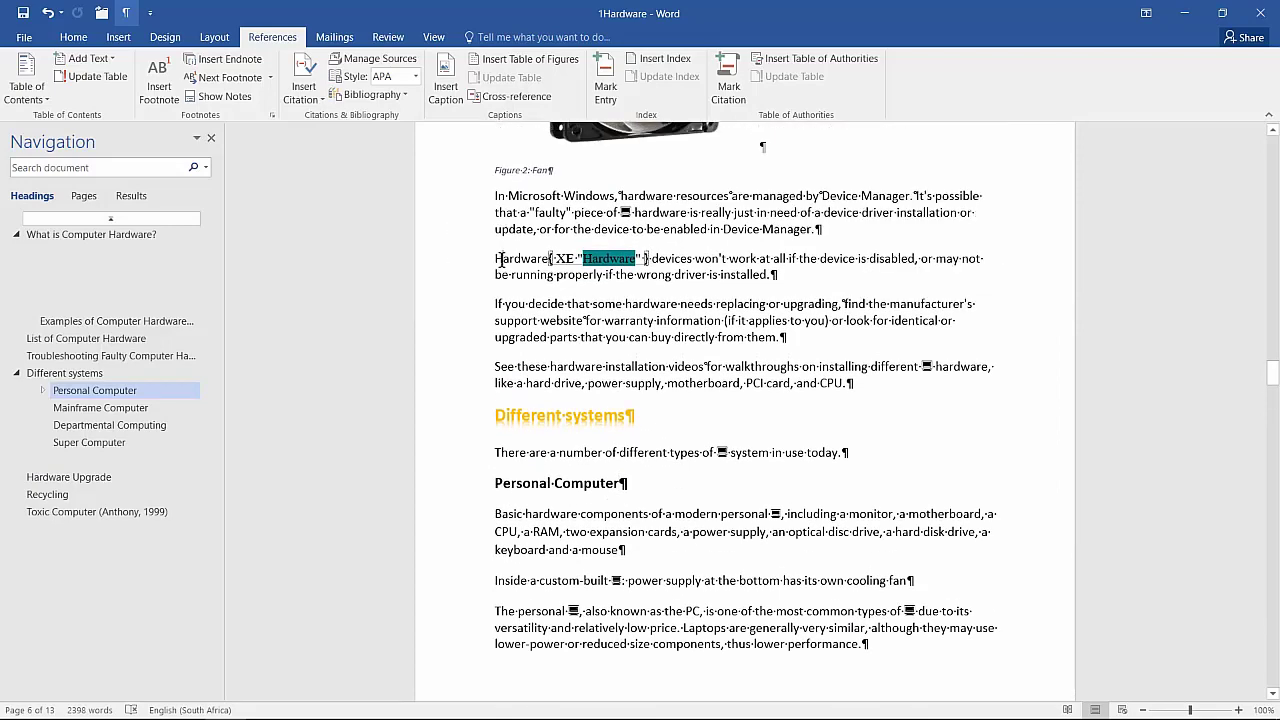
left_click(501, 259)
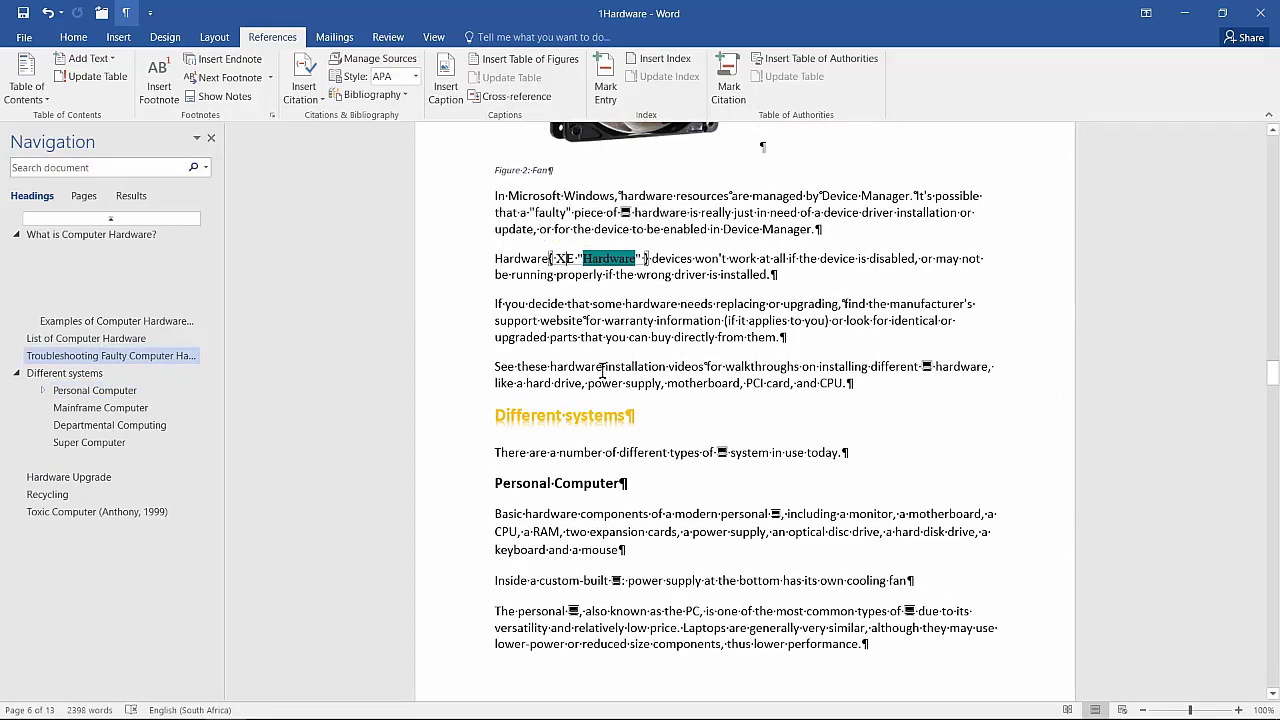
scroll(605, 373, "up", 20)
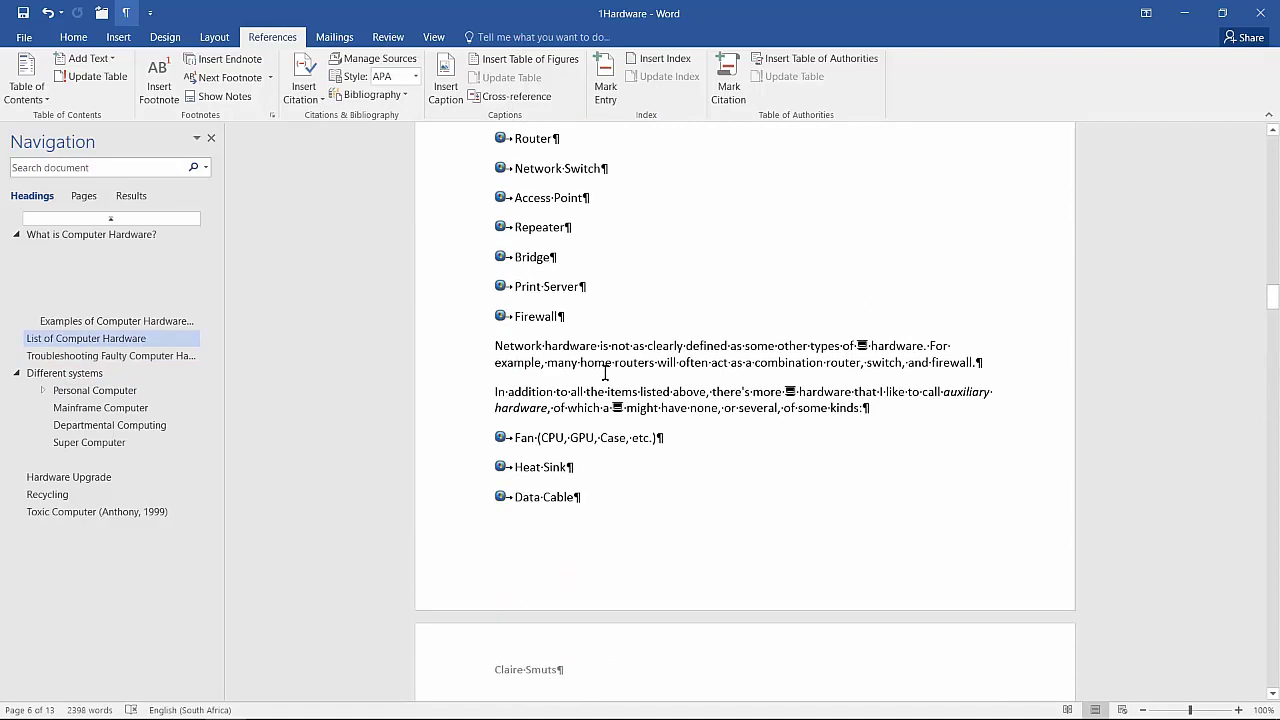
scroll(605, 373, "down", 5)
scroll(605, 373, "down", 1)
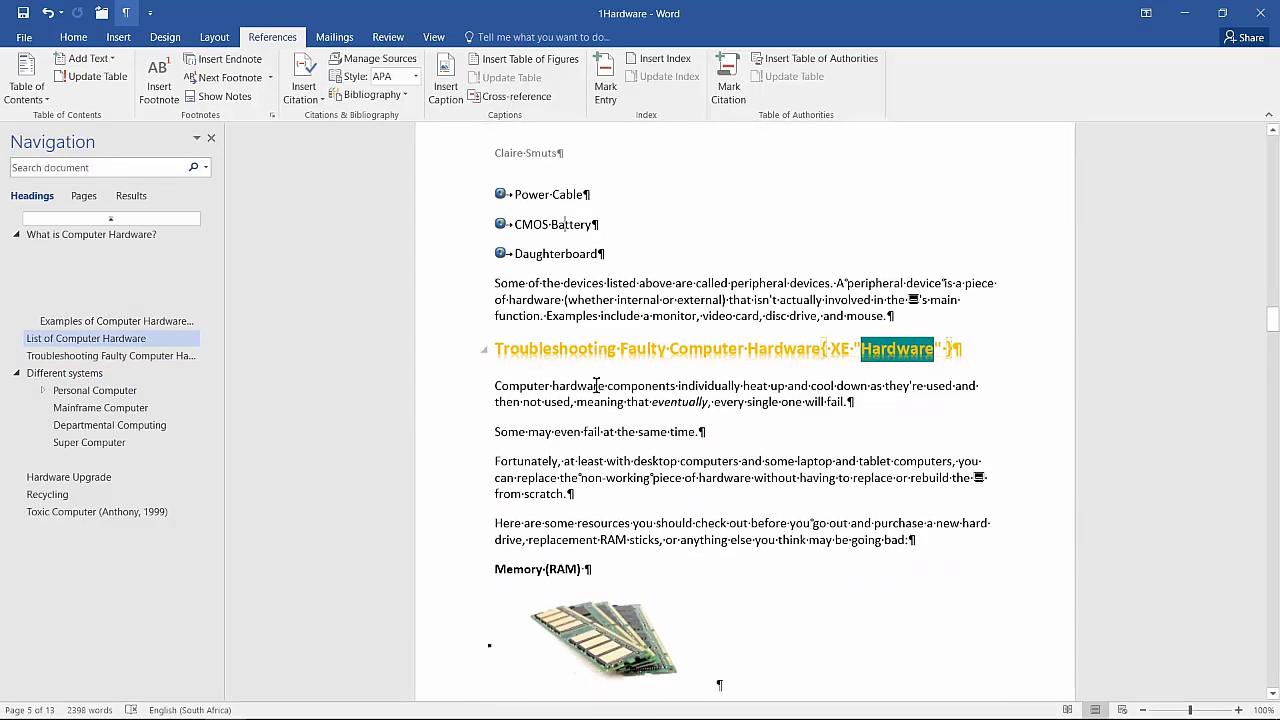
Step: Hide the formatting marks and index field code with Show/Hide ¶ on Home
left_click(451, 338)
left_click(853, 338)
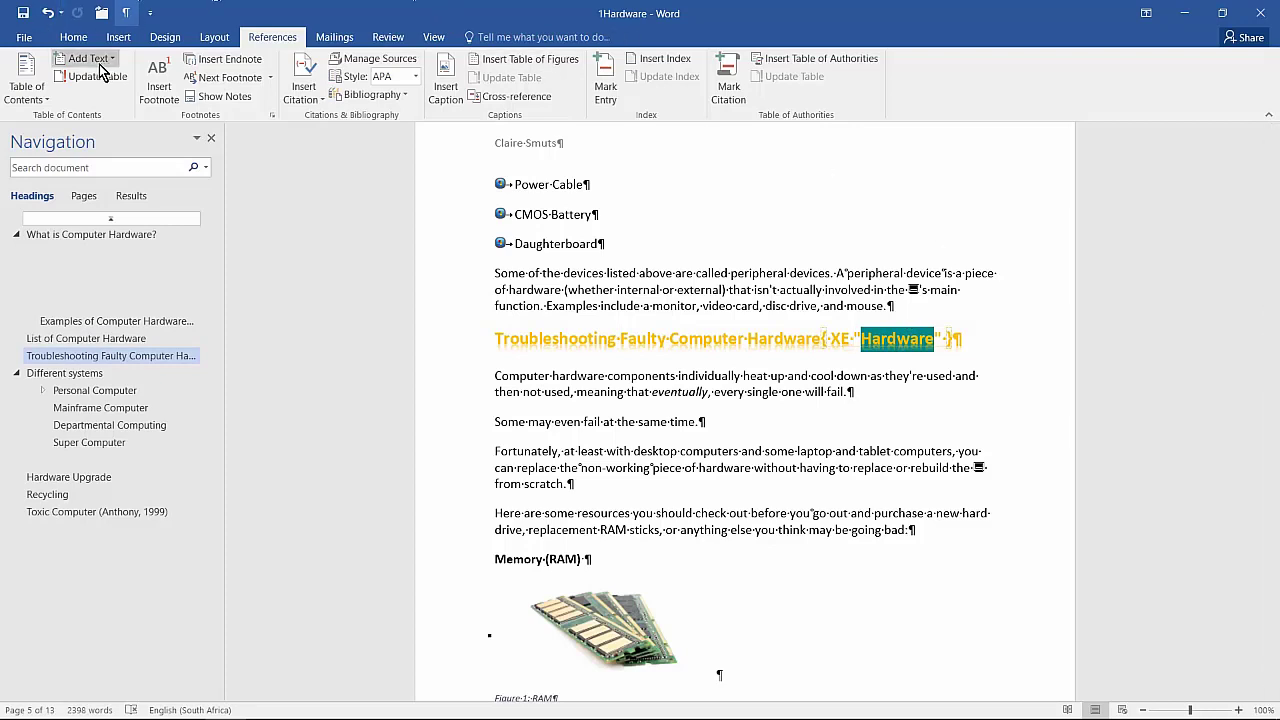
left_click(73, 37)
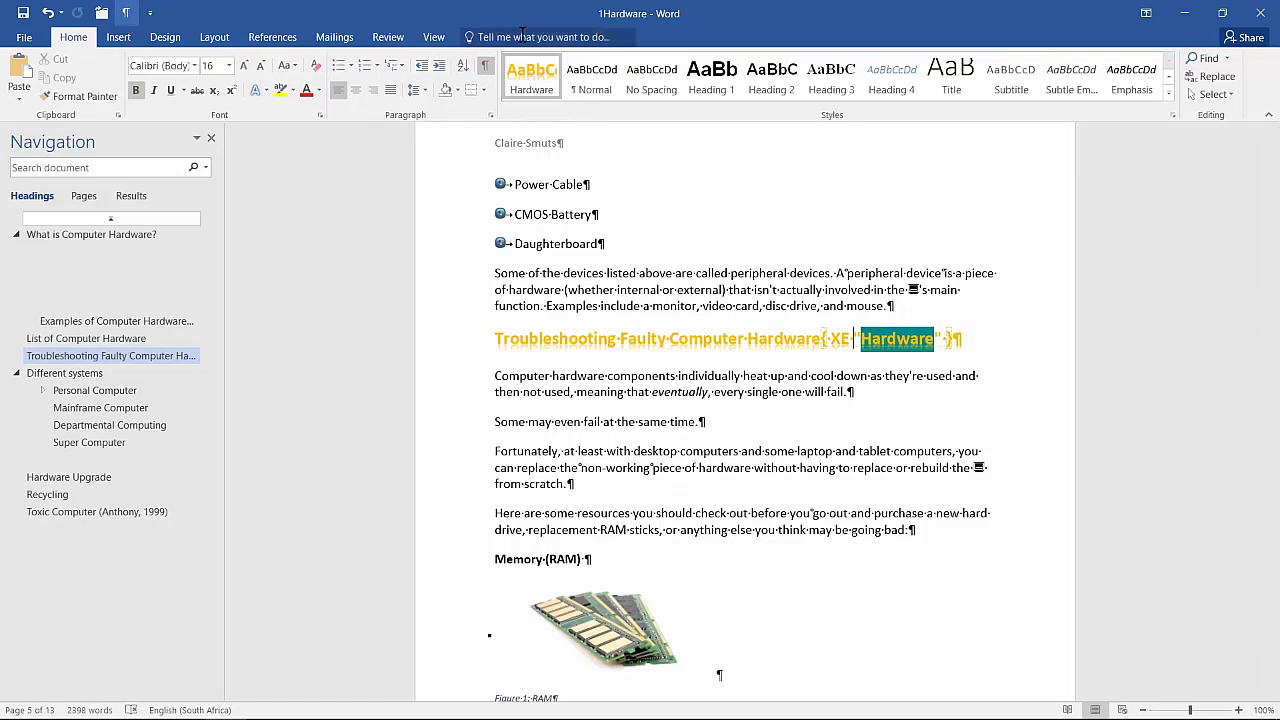
left_click(487, 64)
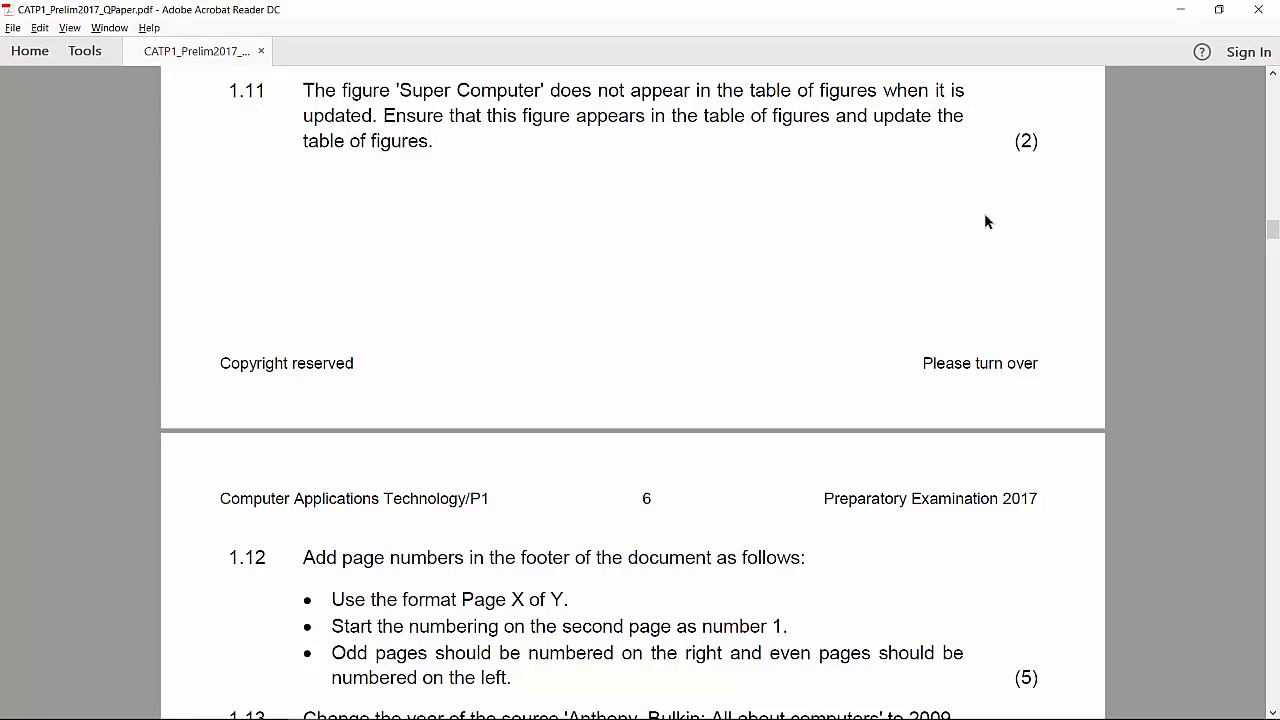
key("alt+Tab")
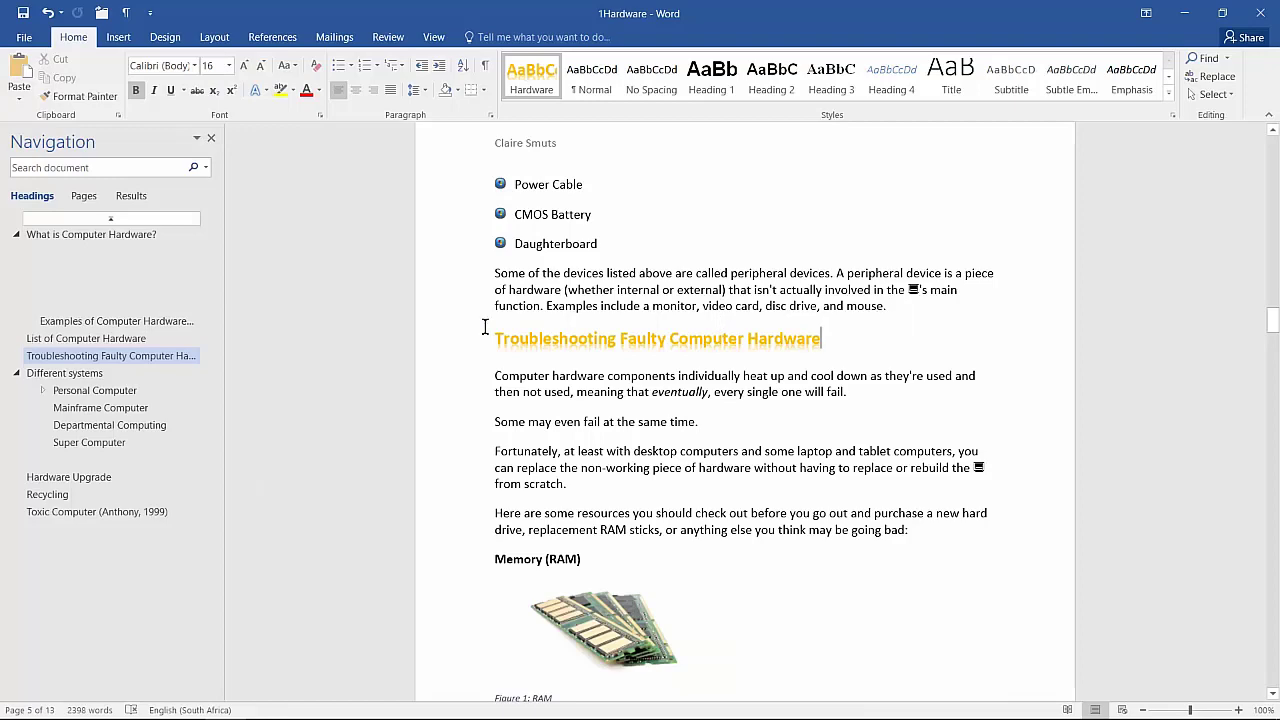
Step: Jump to the Super Computer section and inspect the picture's 'Picture 1: Super Computer' caption
left_click(89, 442)
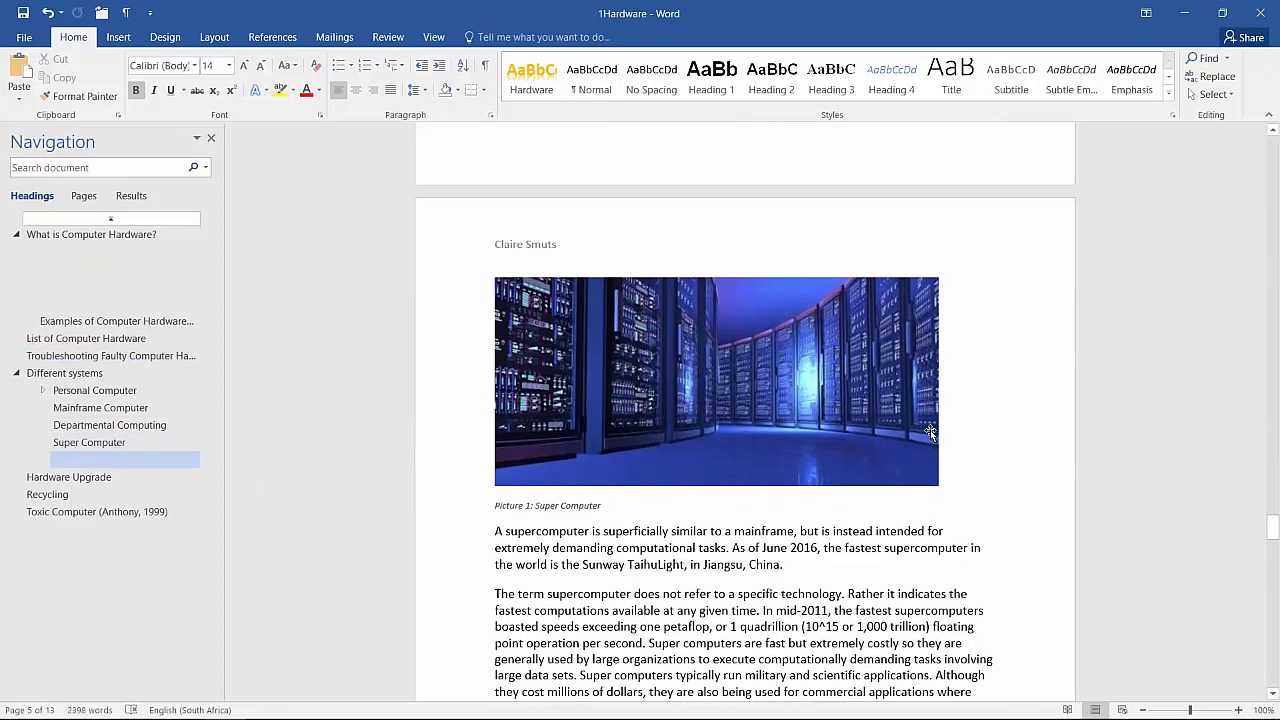
scroll(930, 430, "down", 3)
left_click(536, 268)
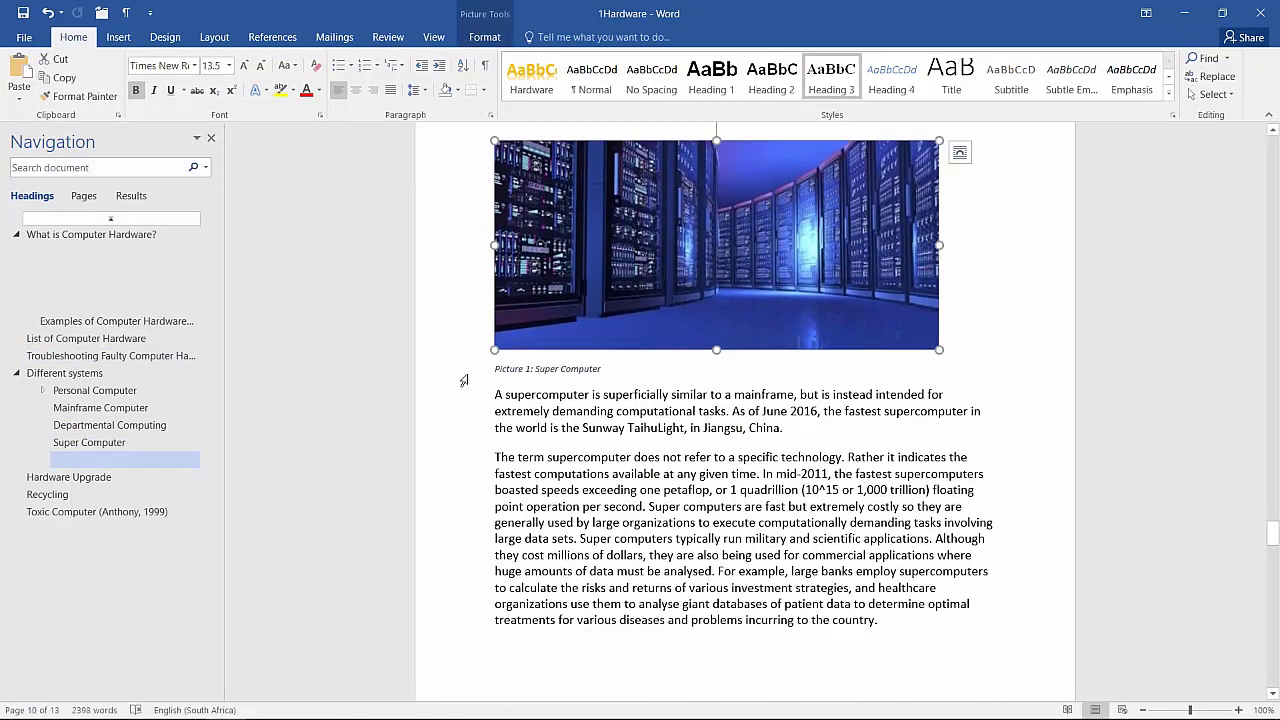
left_click(464, 378)
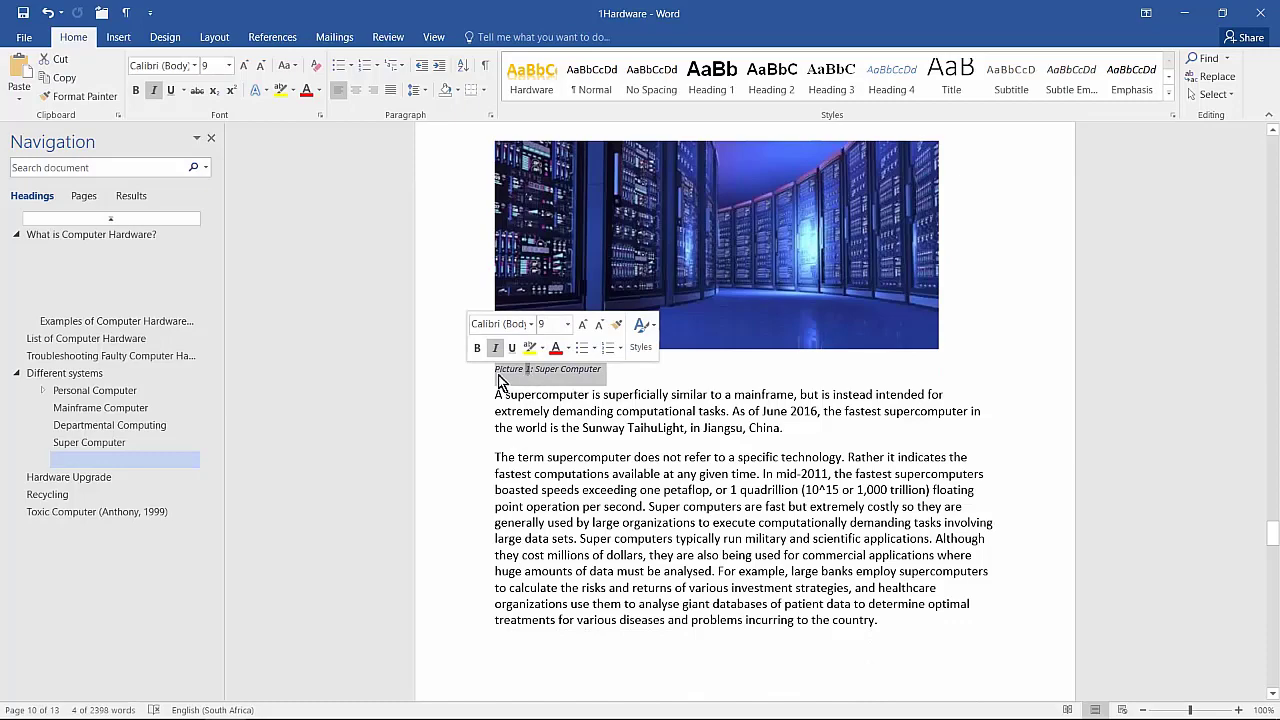
left_click(878, 436)
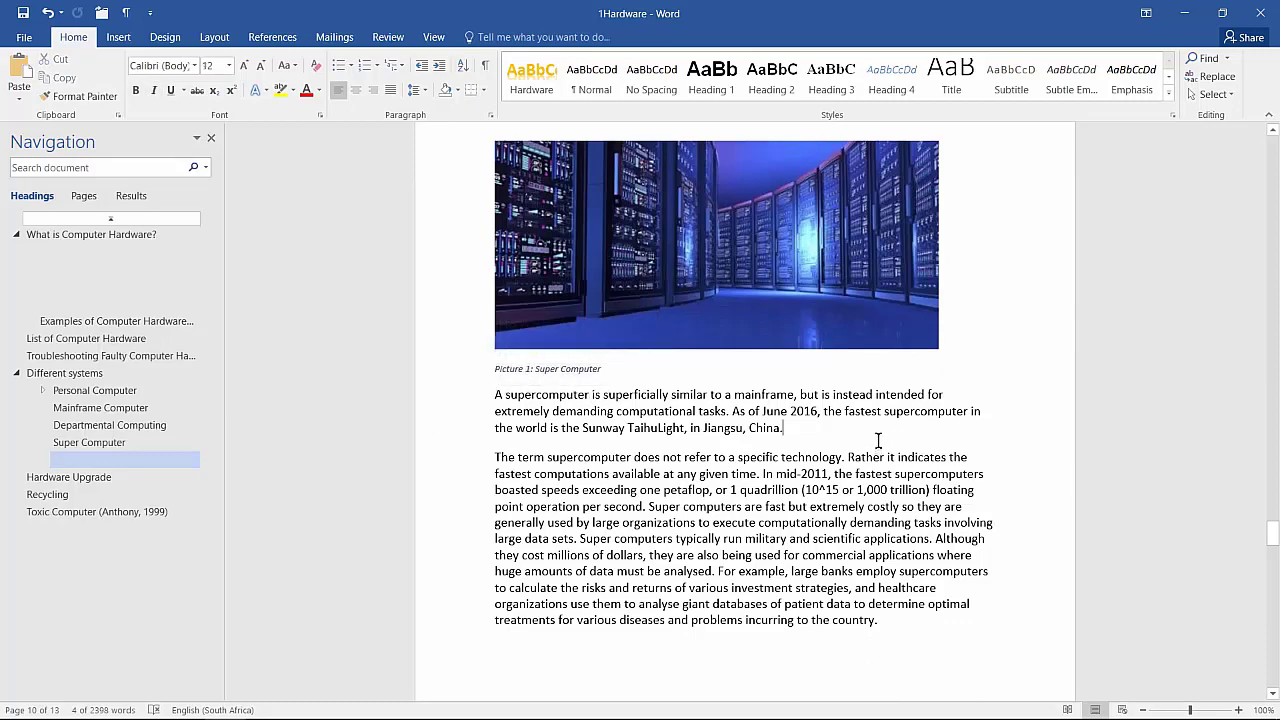
Step: Check that the table of figures lists only RAM and Card, then return to the picture
key("Page_Down")
key("Page_Down")
key("Page_Down")
key("Page_Down")
key("Page_Down")
key("Page_Down")
key("Page_Up")
key("Page_Up")
key("Page_Up")
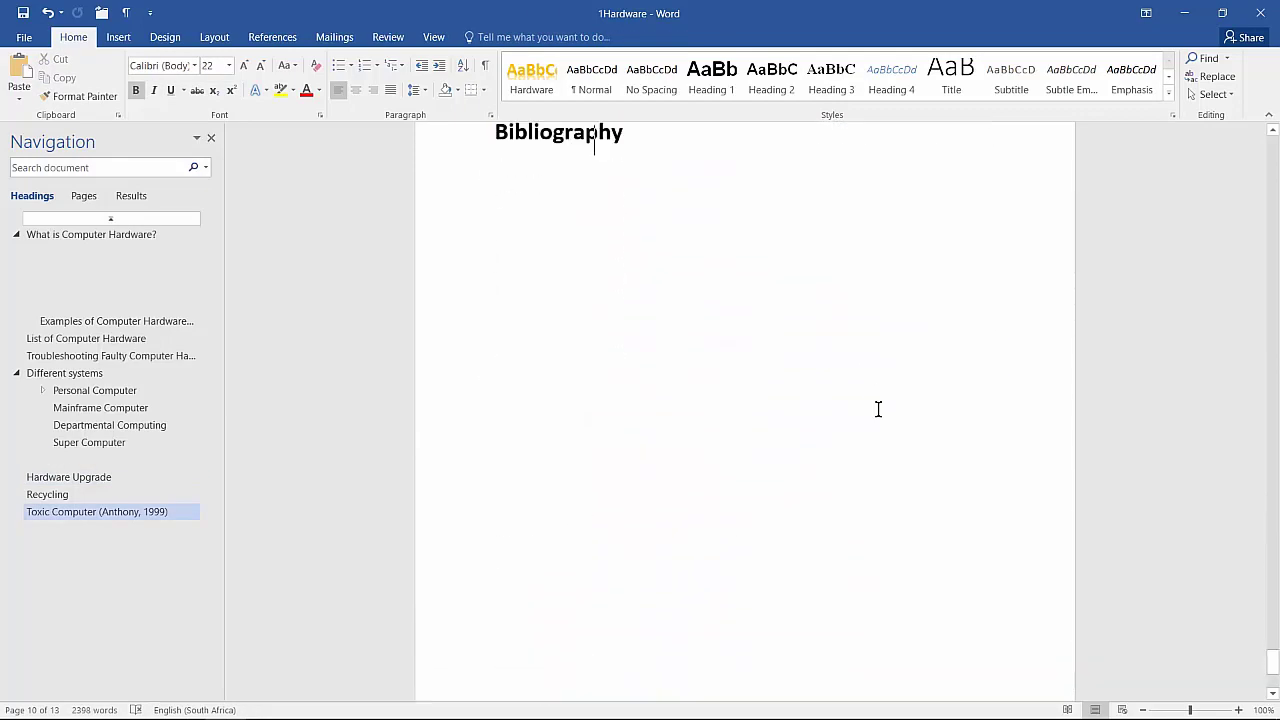
scroll(878, 408, "down", 5)
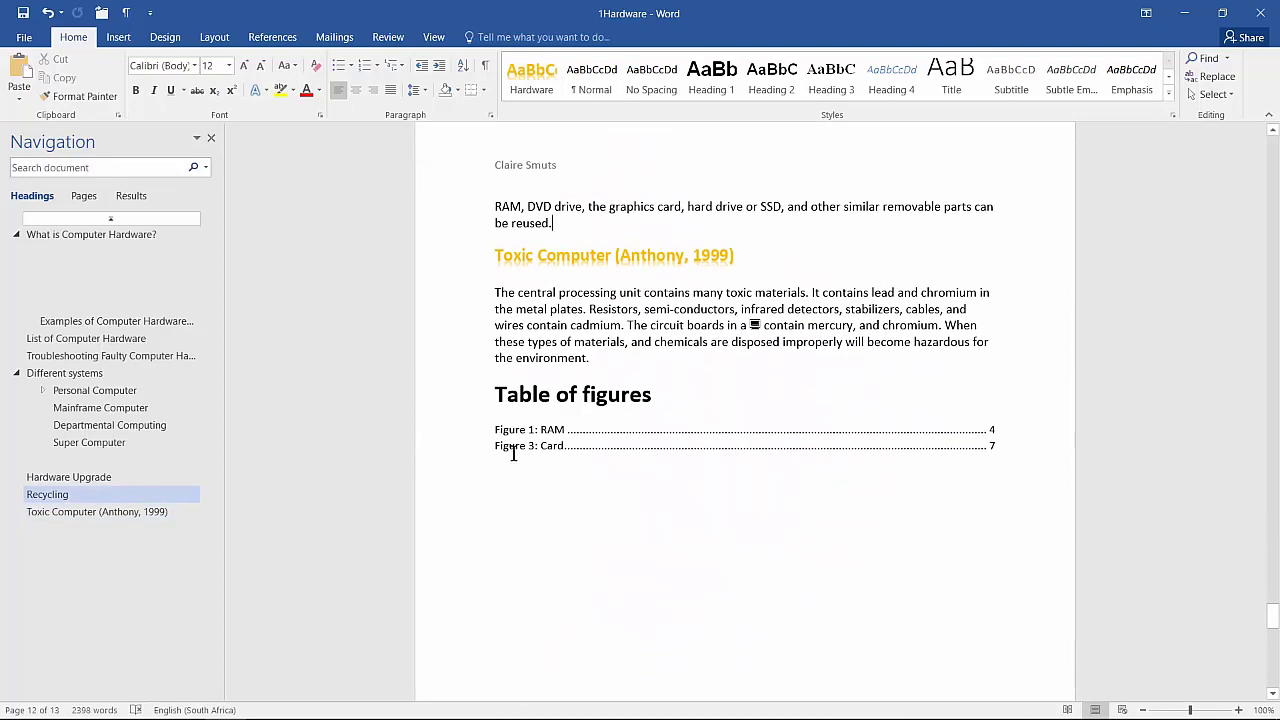
left_click(514, 447)
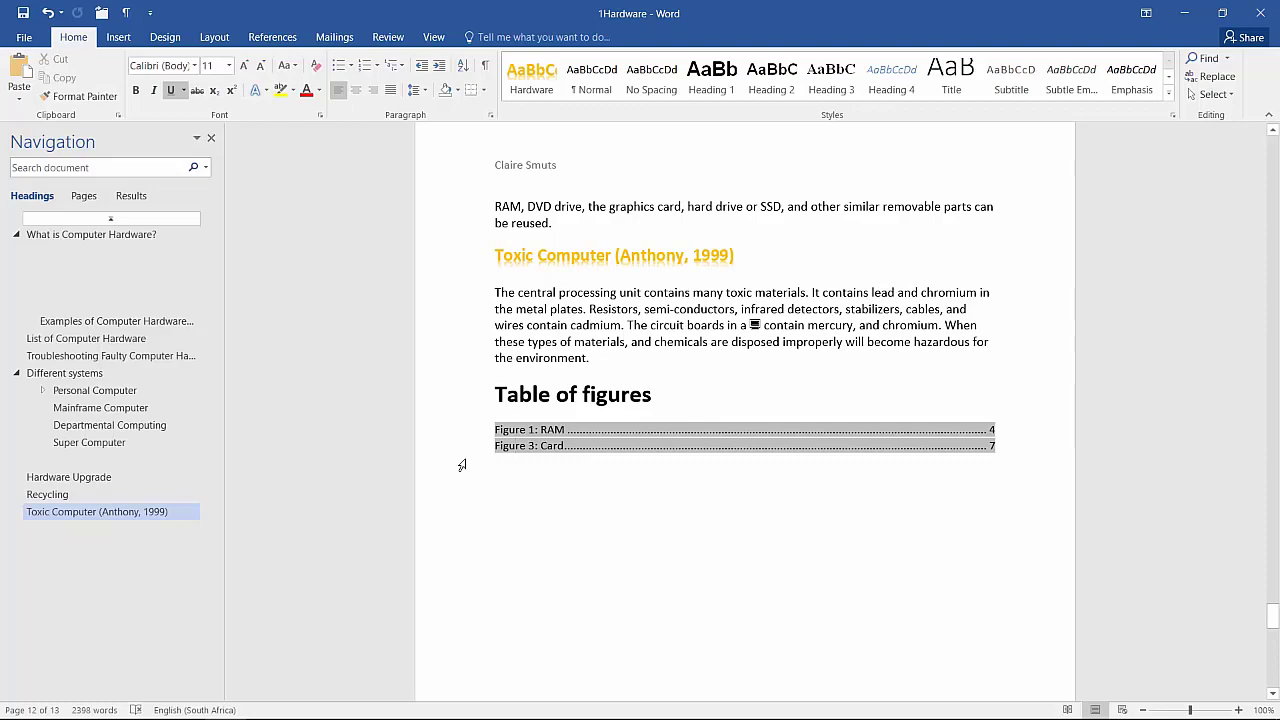
key("Page_Up")
key("Page_Up")
key("Page_Up")
key("Page_Up")
key("Page_Up")
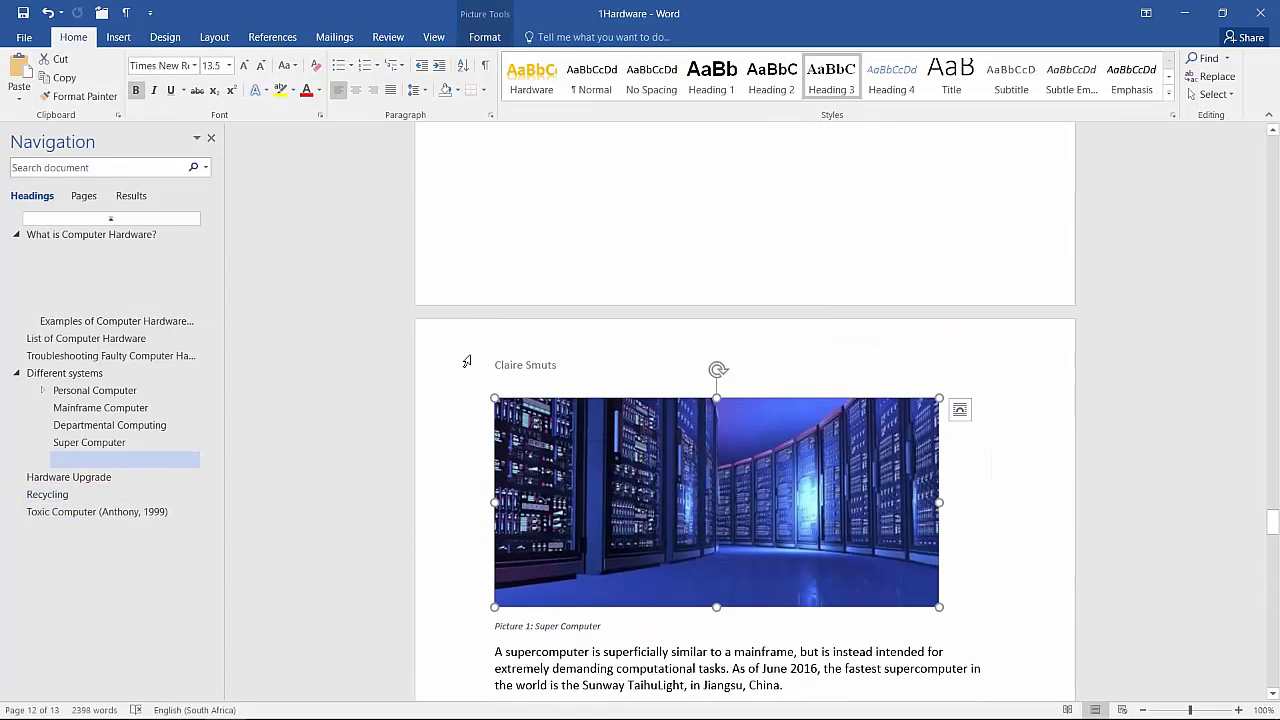
Step: Cut 'Super Computer' from the old caption and delete the leftover 'Picture 1:' line
scroll(466, 361, "down", 5)
scroll(477, 402, "up", 6)
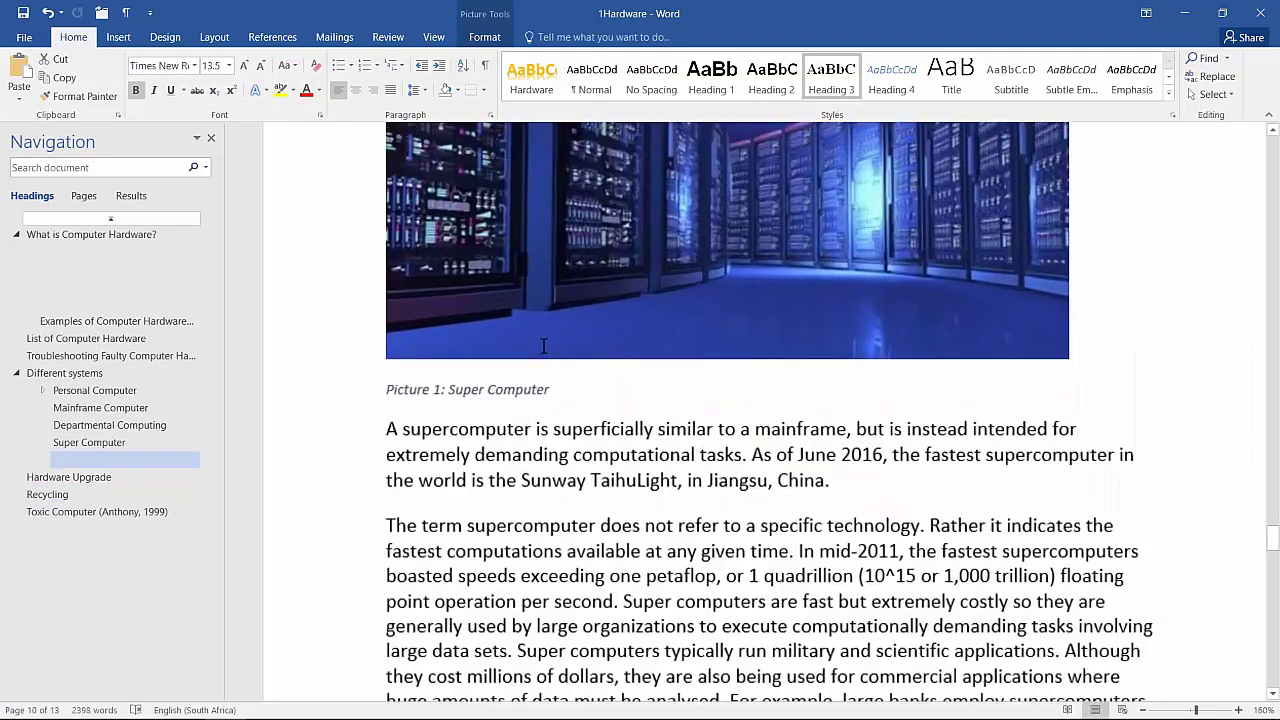
left_click_drag(446, 404, 524, 415)
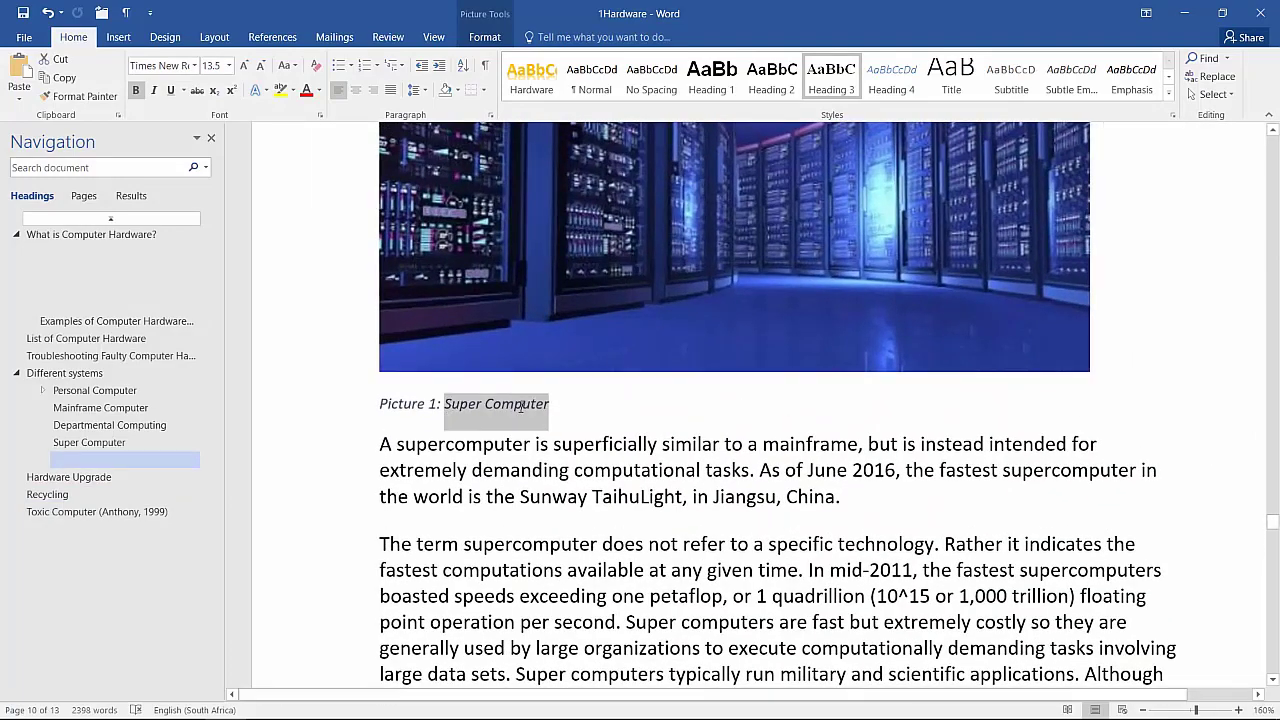
key("ctrl+x")
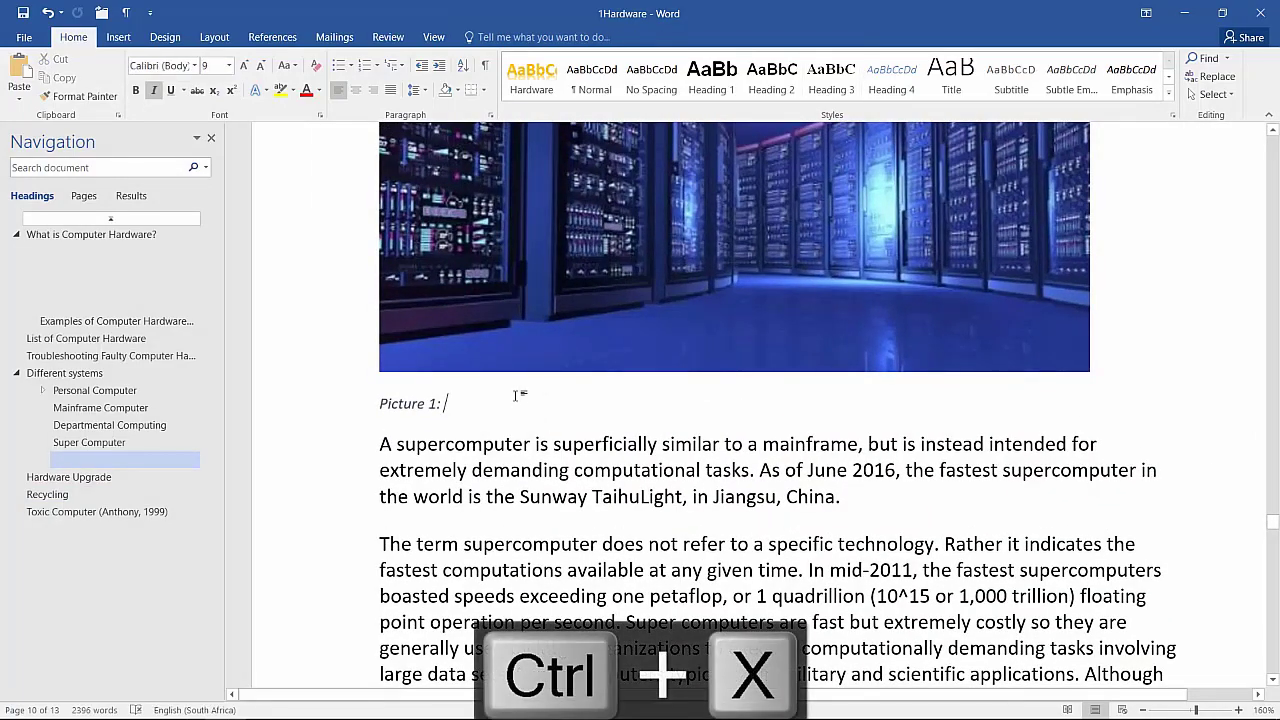
left_click(323, 405)
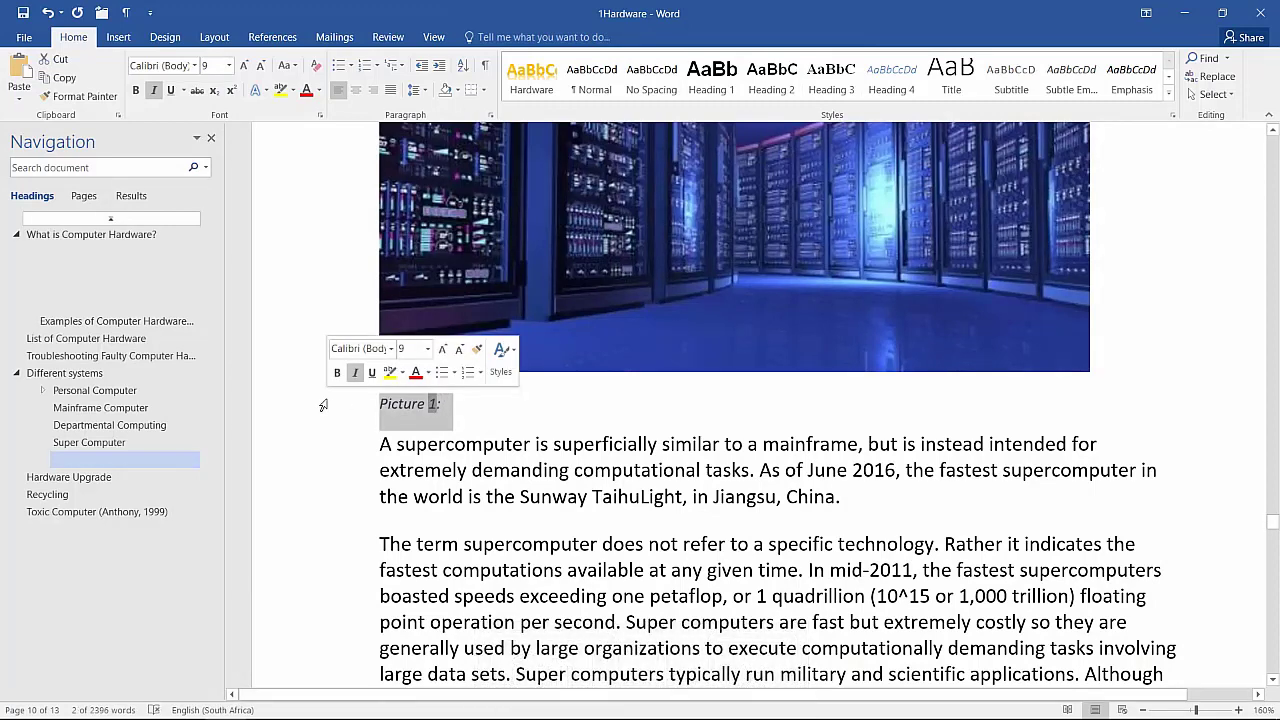
key("Delete")
Step: Insert a new 'Figure 4: Super Computer' caption on the picture, pasting the cut text
right_click(477, 254)
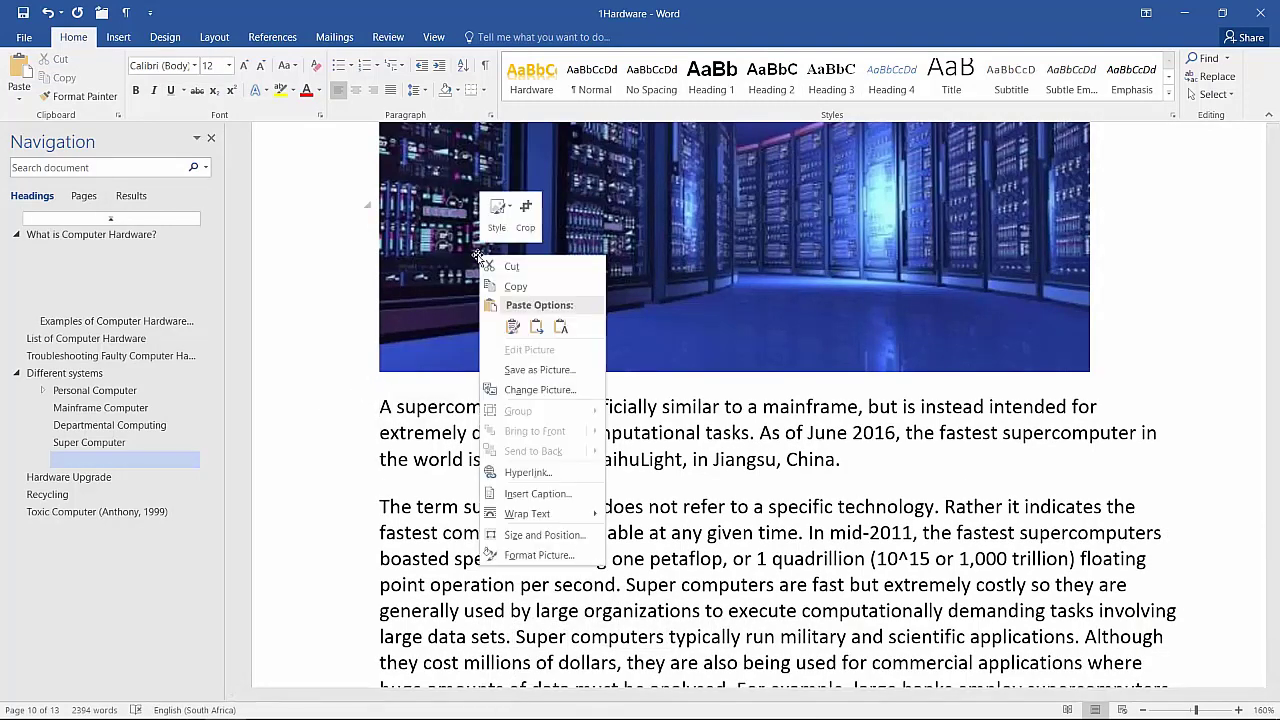
left_click(538, 494)
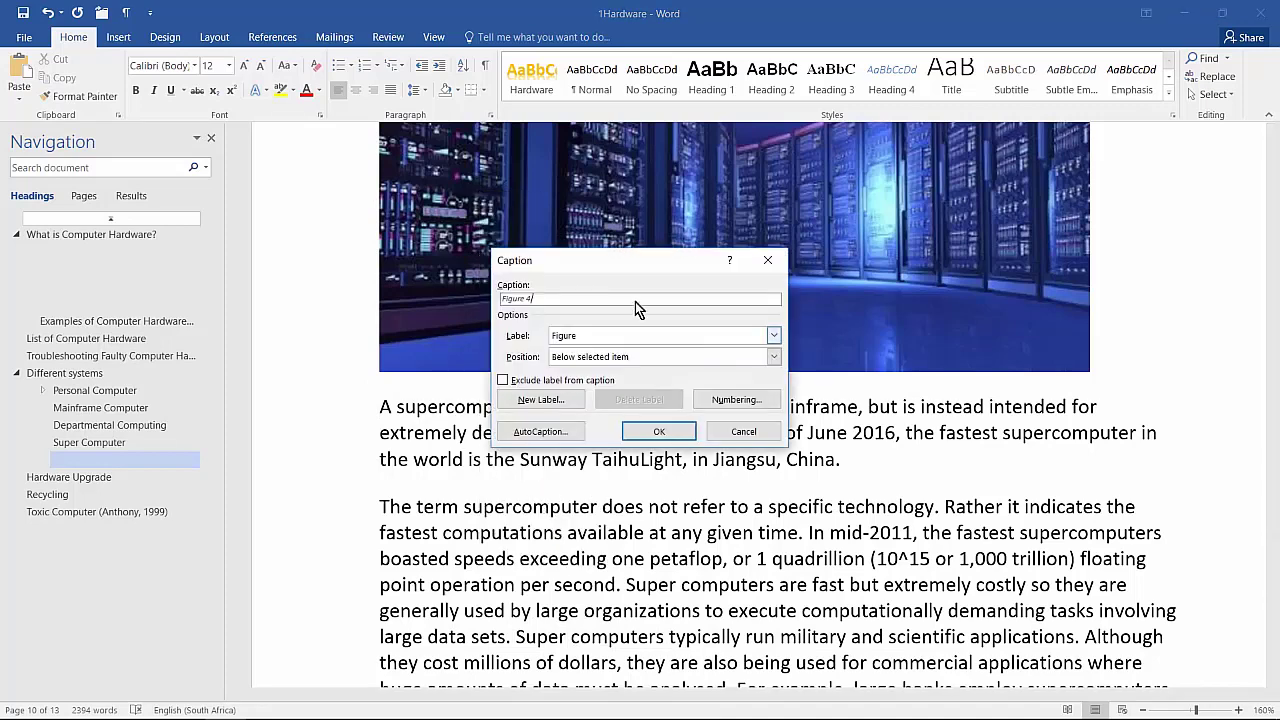
key("ctrl+v")
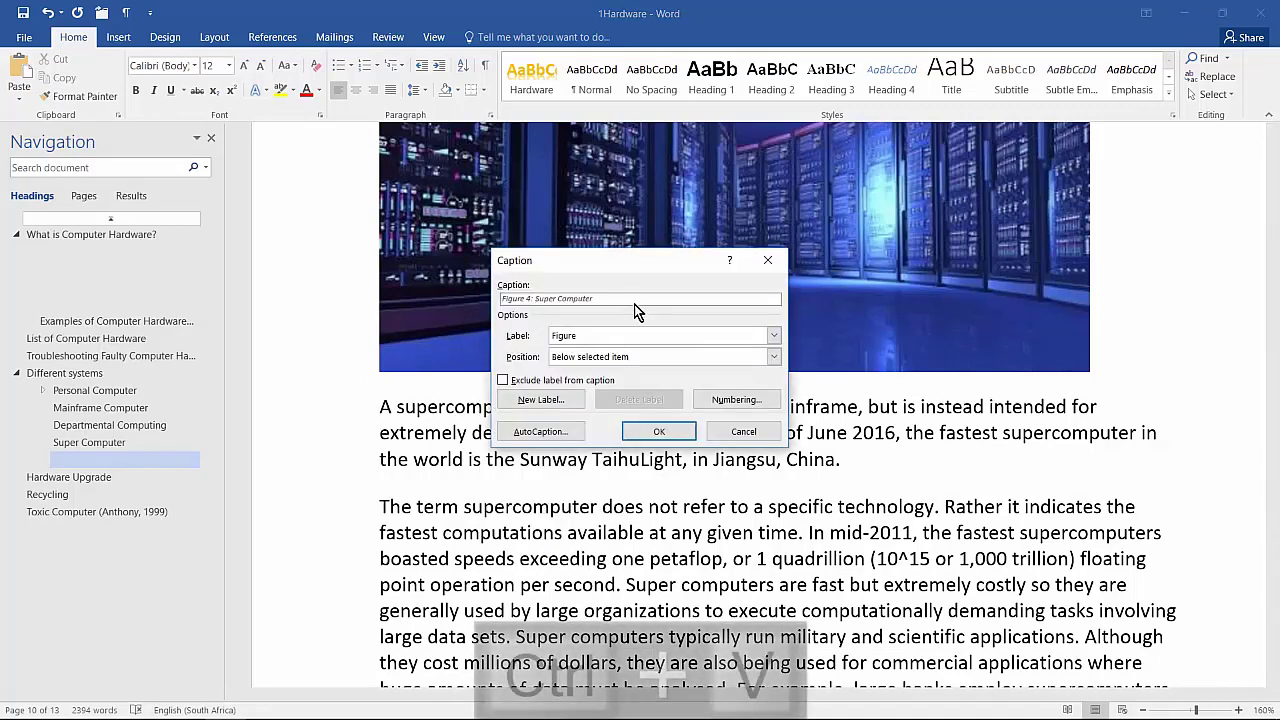
left_click(683, 435)
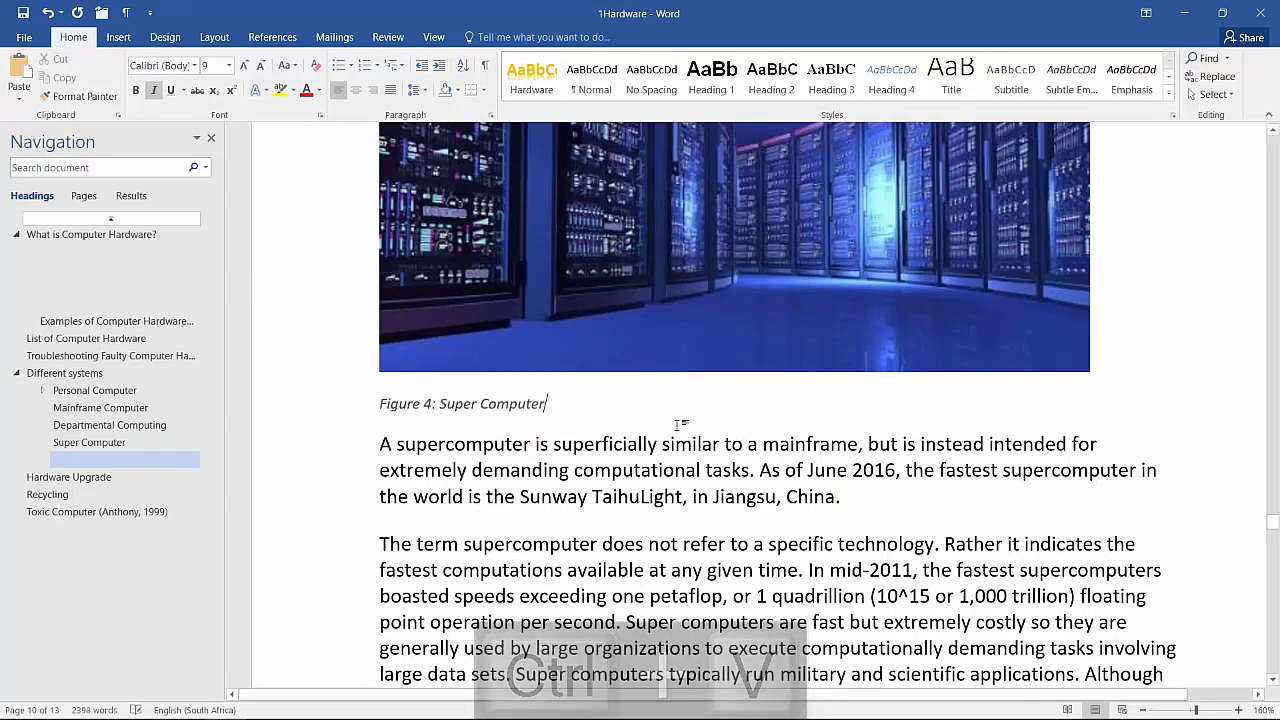
Step: Update the entire table of figures so it lists RAM, Fan, Card and Super Computer
scroll(680, 424, "down", 10)
key("ctrl+End")
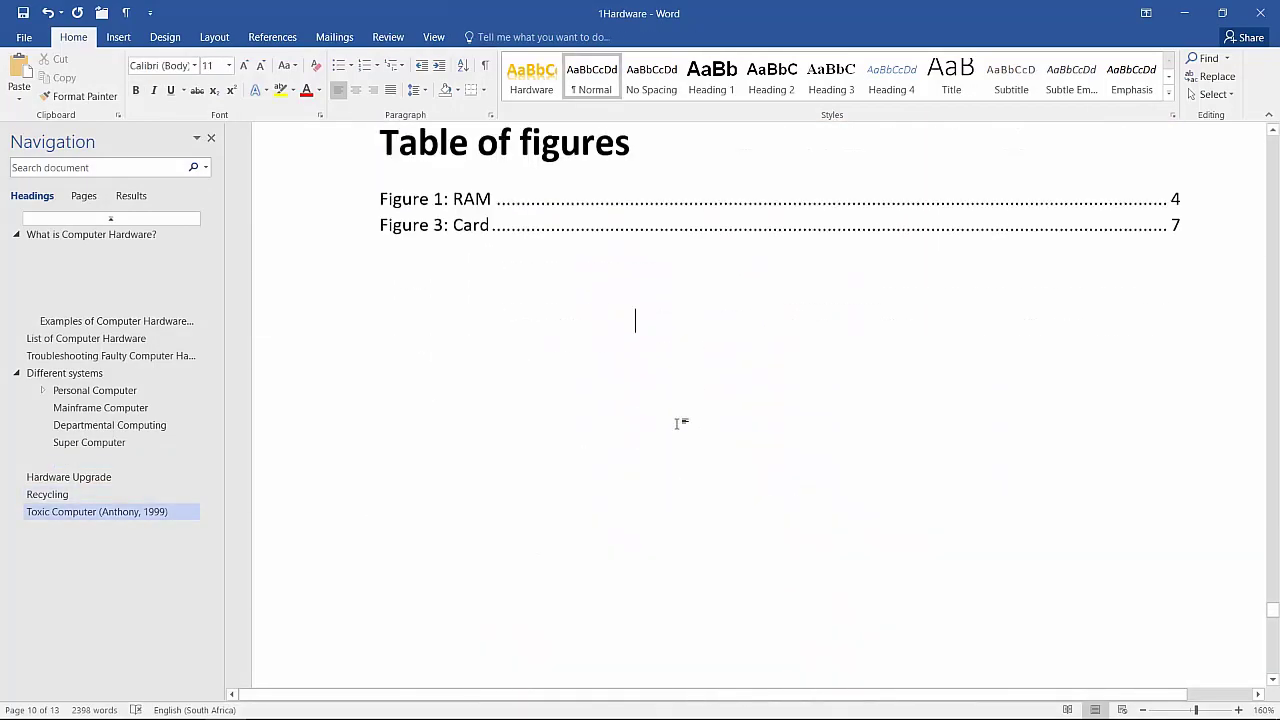
scroll(677, 421, "up", 5)
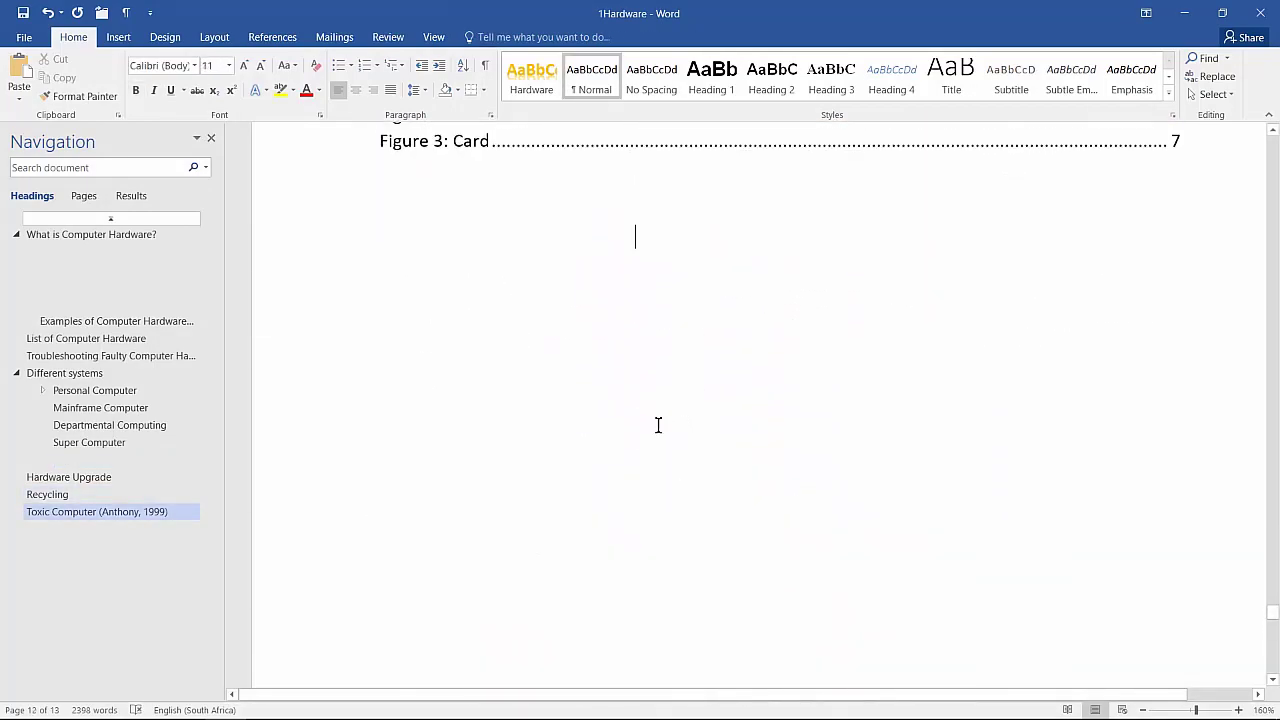
right_click(550, 422)
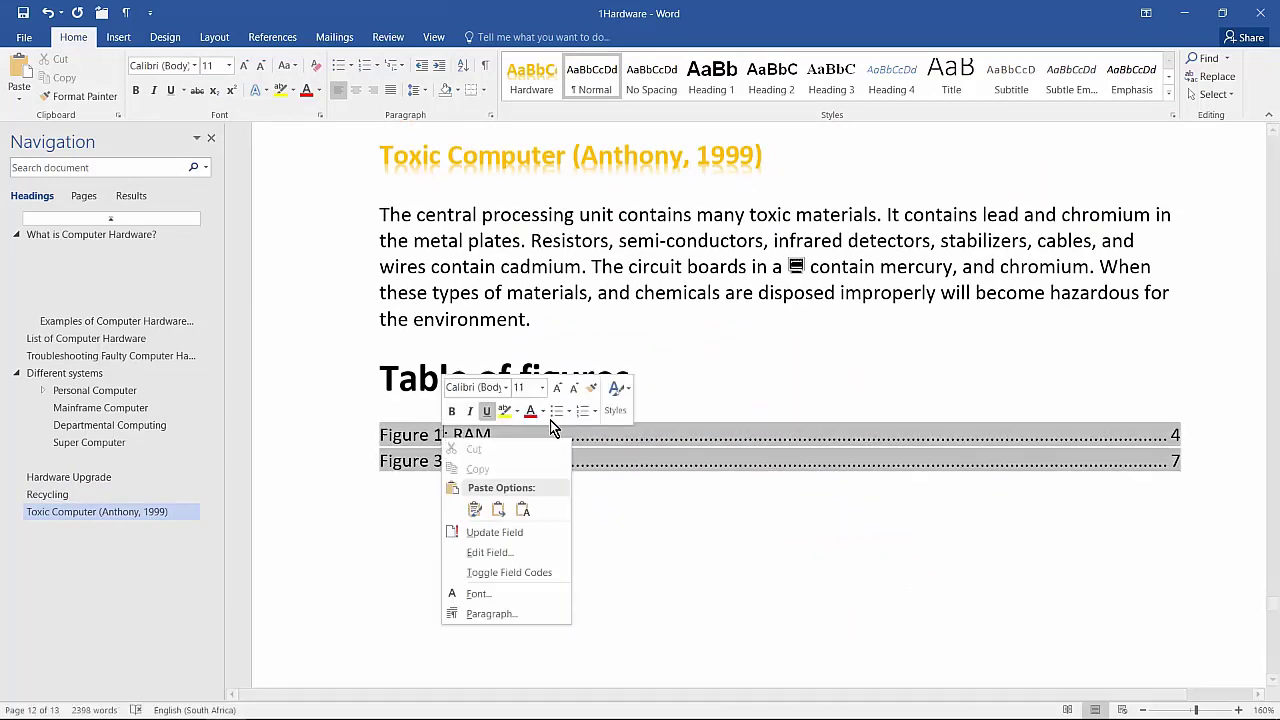
left_click(531, 533)
left_click(598, 366)
left_click(645, 392)
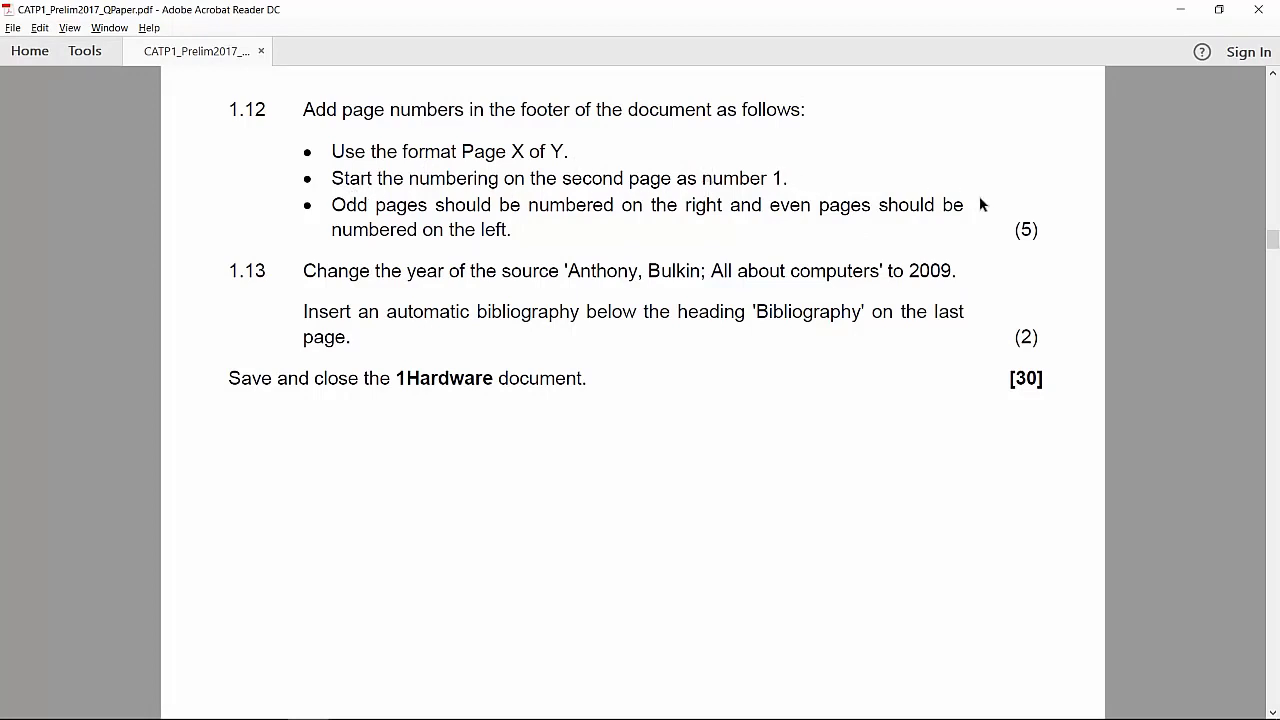
key("alt+Tab")
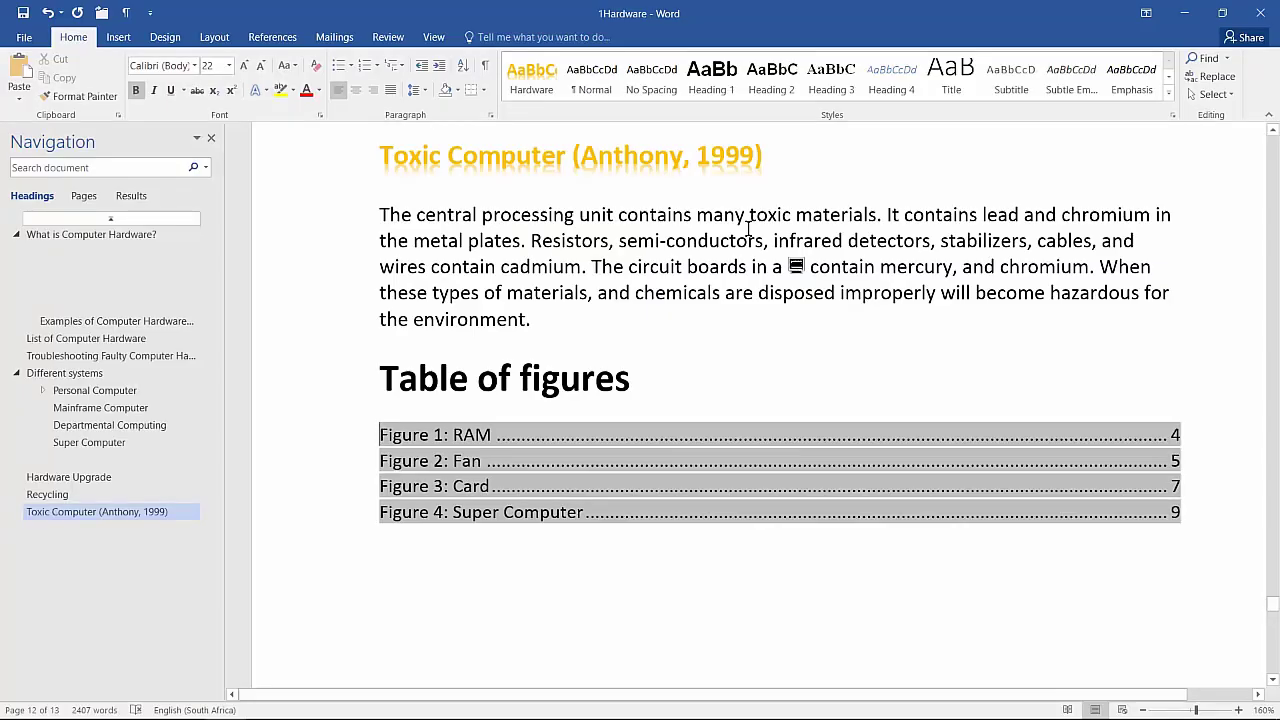
Step: From the document start, scroll to page 2 and open its Section 1 footer
key("ctrl+Home")
scroll(790, 250, "down", 2)
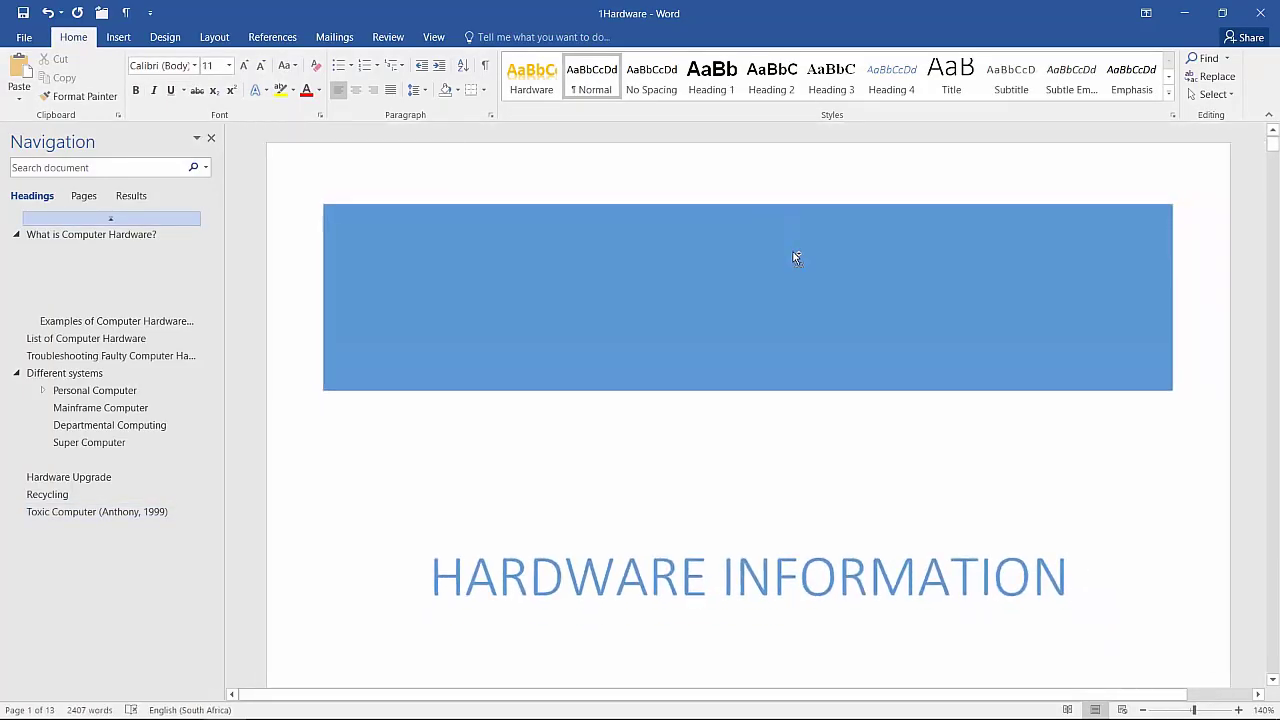
scroll(794, 256, "down", 2)
scroll(794, 256, "down", 10)
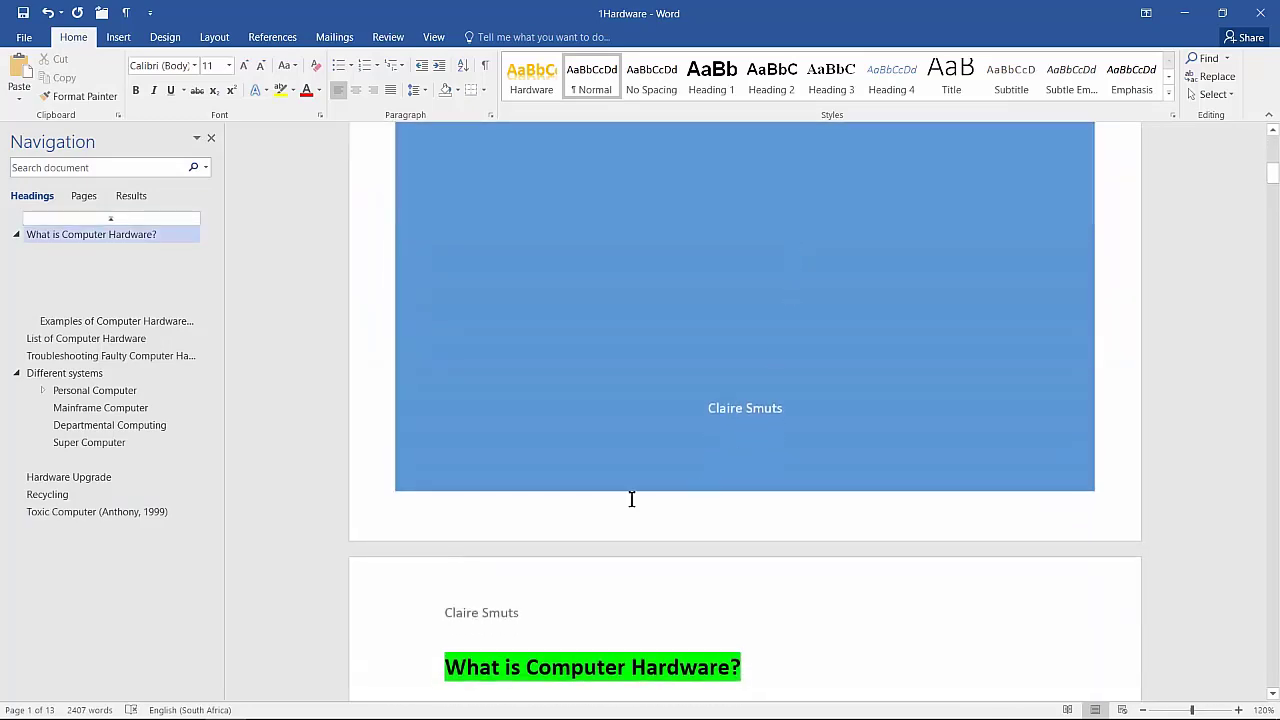
scroll(522, 513, "down", 10)
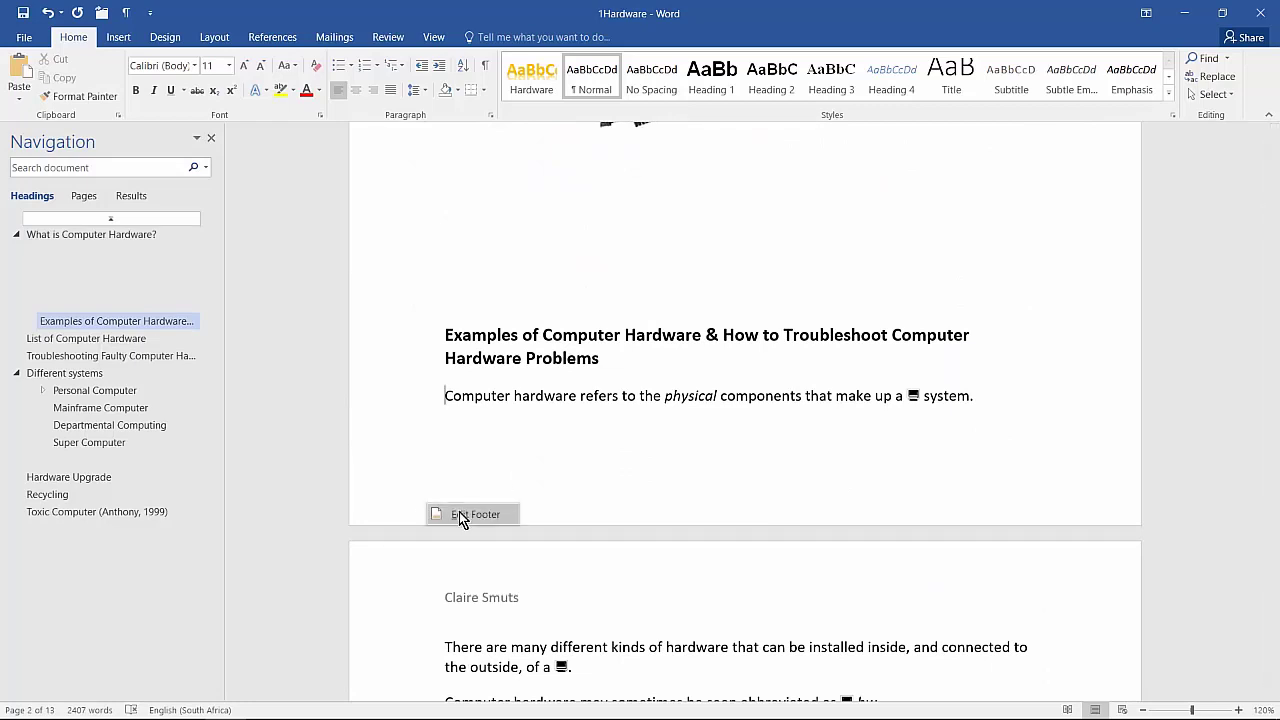
double_click(460, 514)
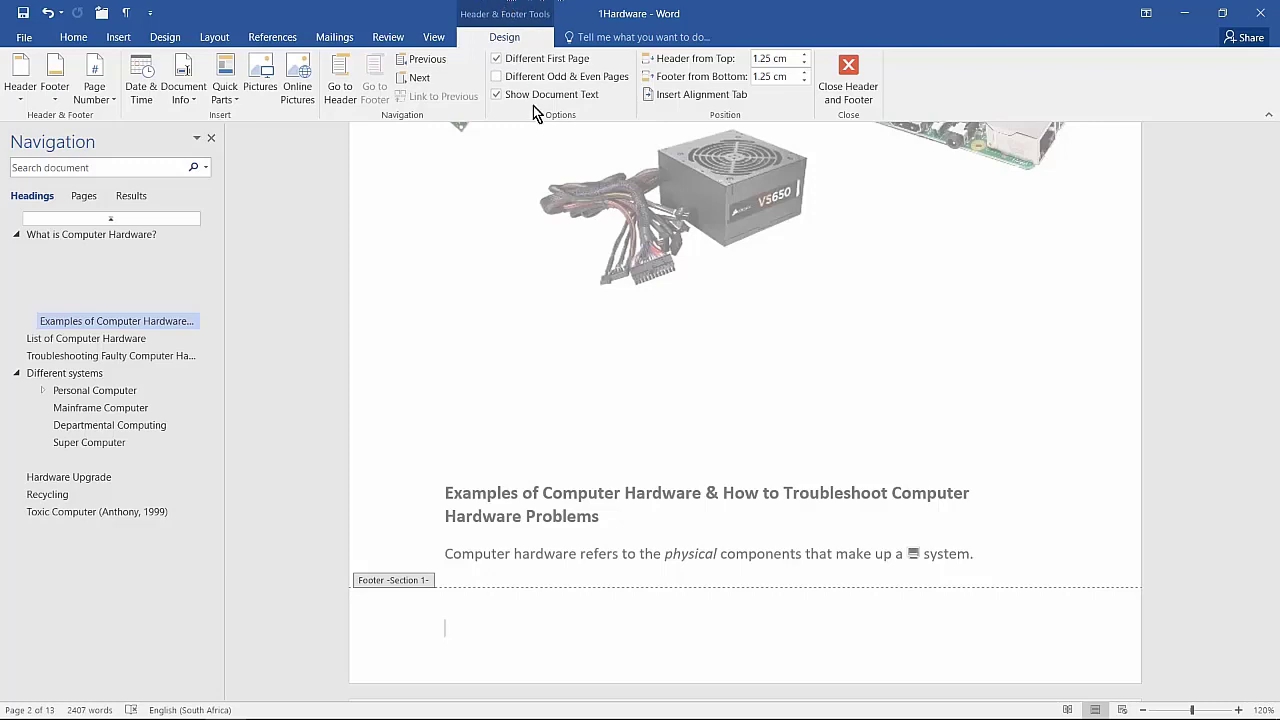
Step: Turn on Different Odd & Even Pages and insert Bold Numbers 3, giving 'Page 1 of 12'
left_click(532, 78)
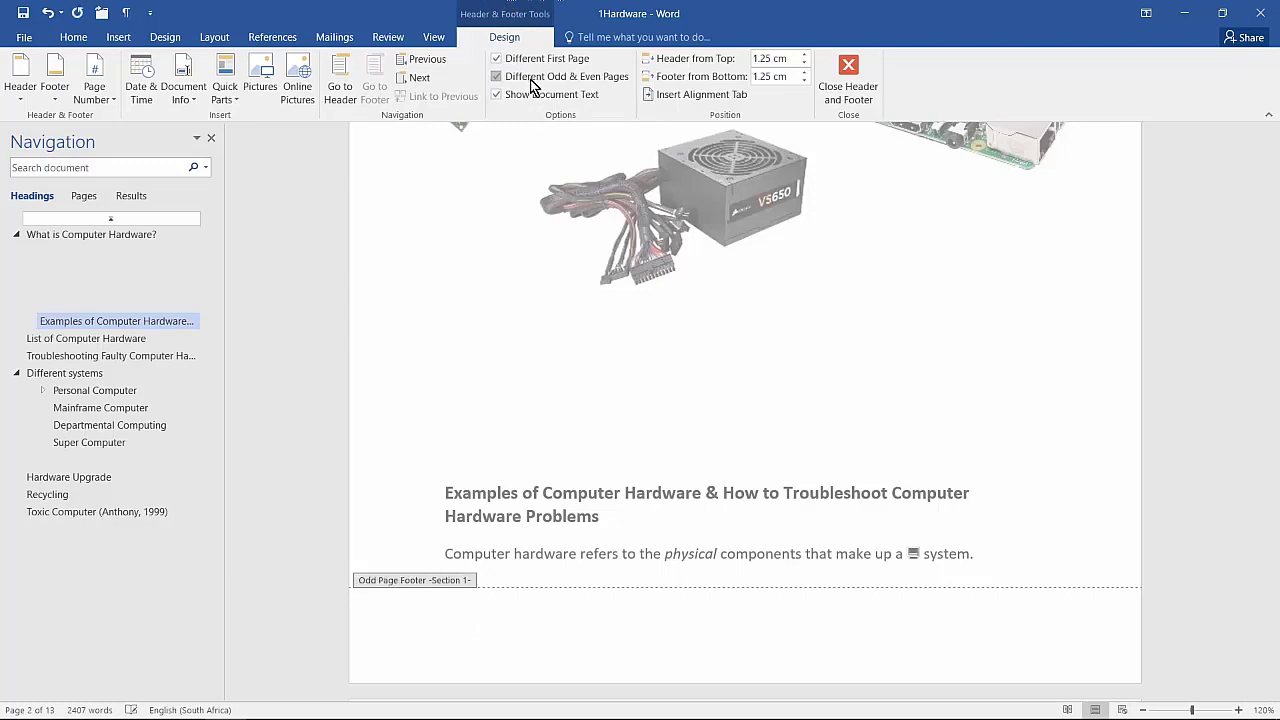
left_click(91, 100)
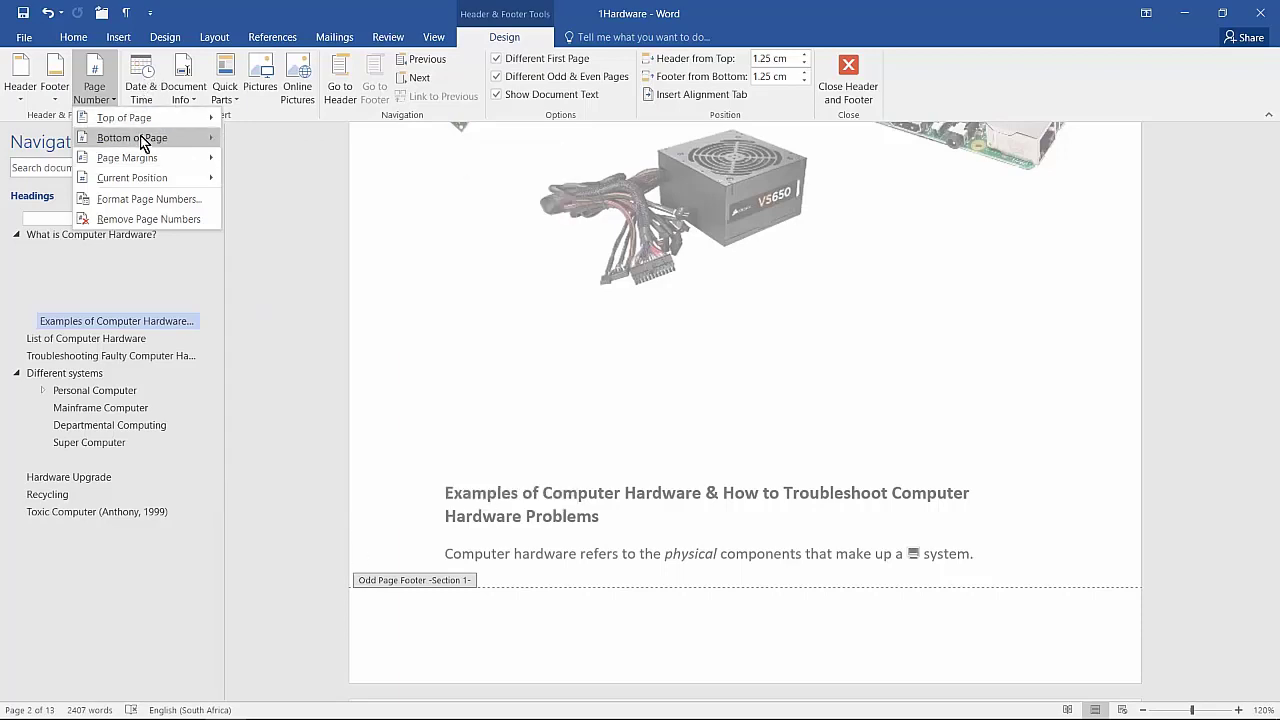
mouse_move(141, 139)
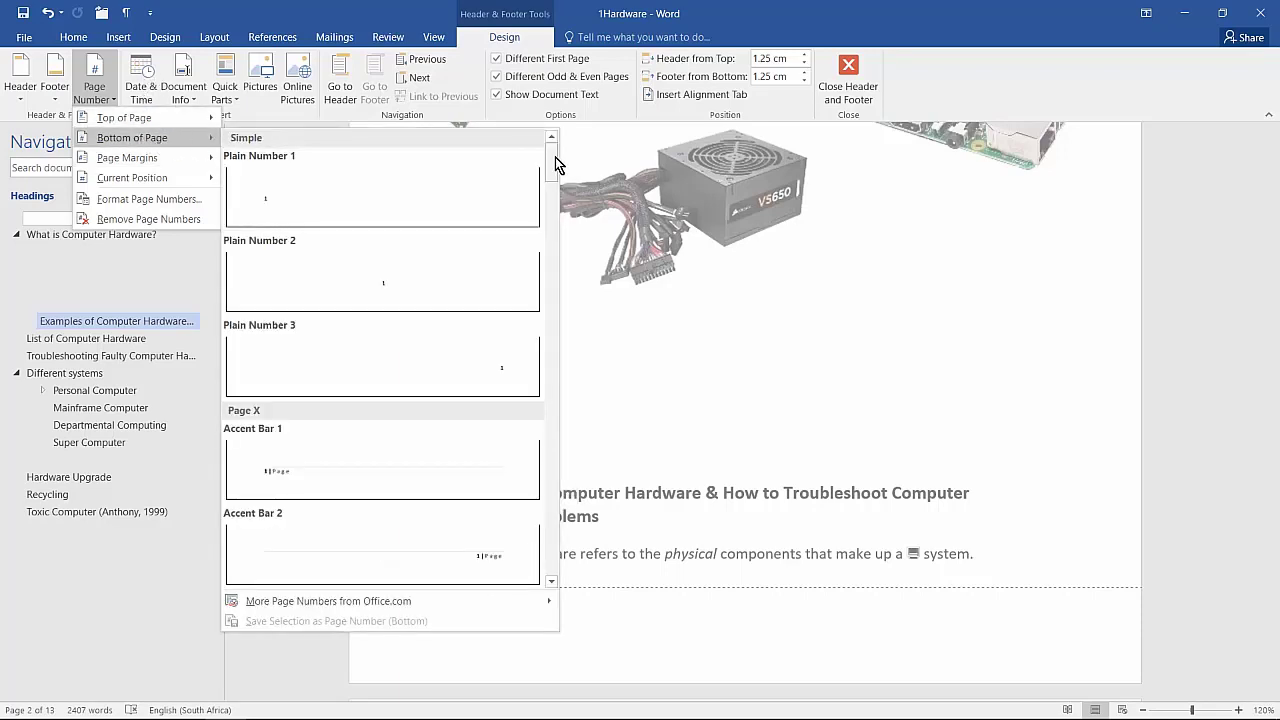
left_click_drag(555, 163, 562, 220)
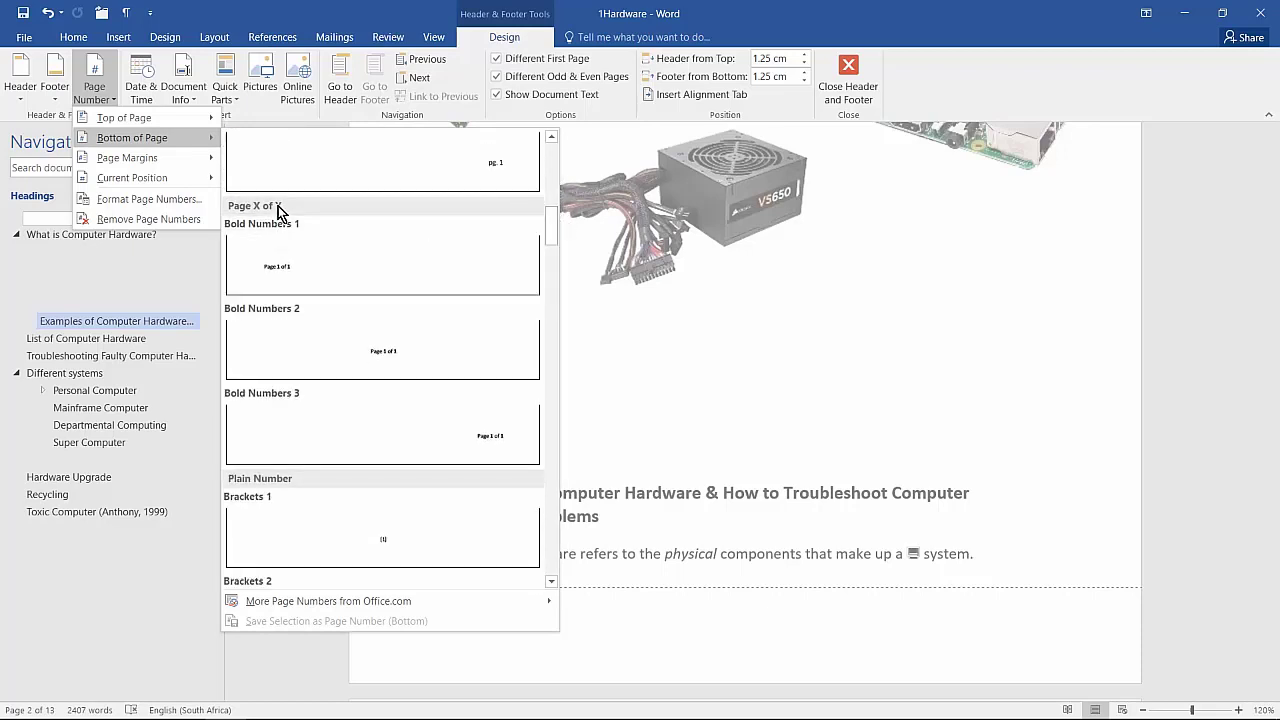
left_click(489, 455)
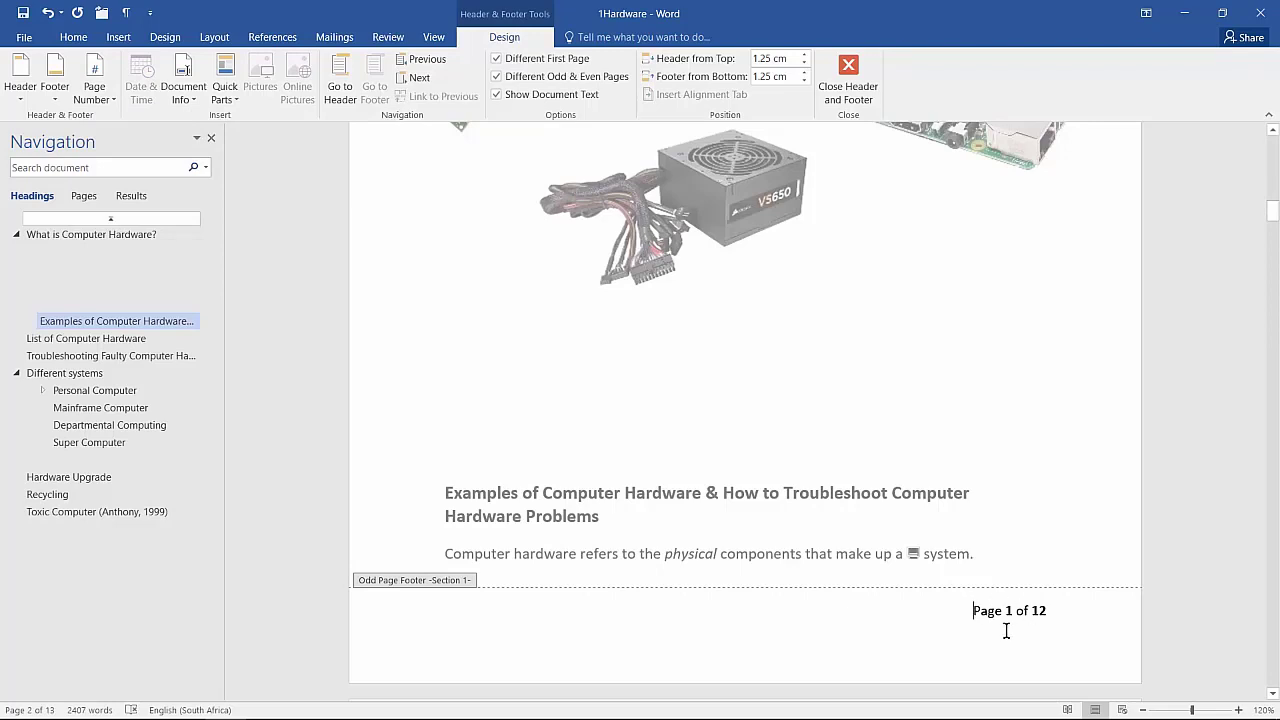
Step: Review the page number format without changes, then move to the even-page footer
left_click(92, 104)
left_click(128, 198)
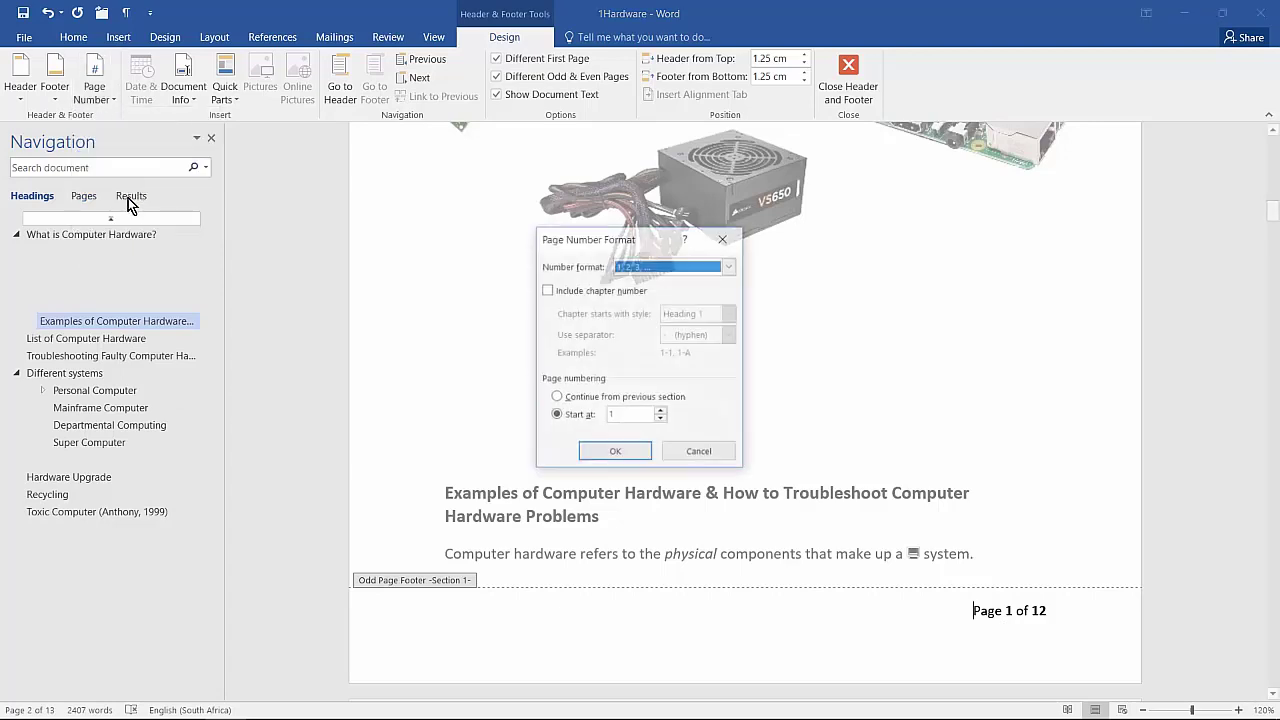
left_click(716, 452)
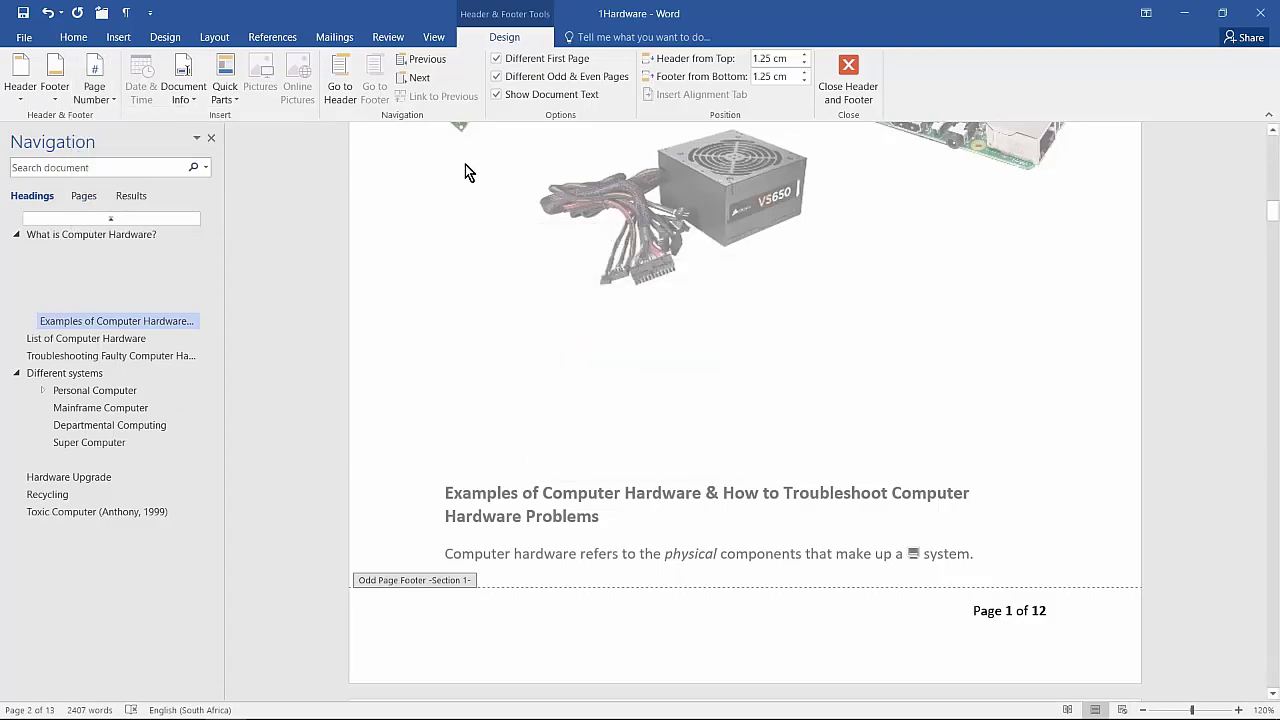
left_click(419, 79)
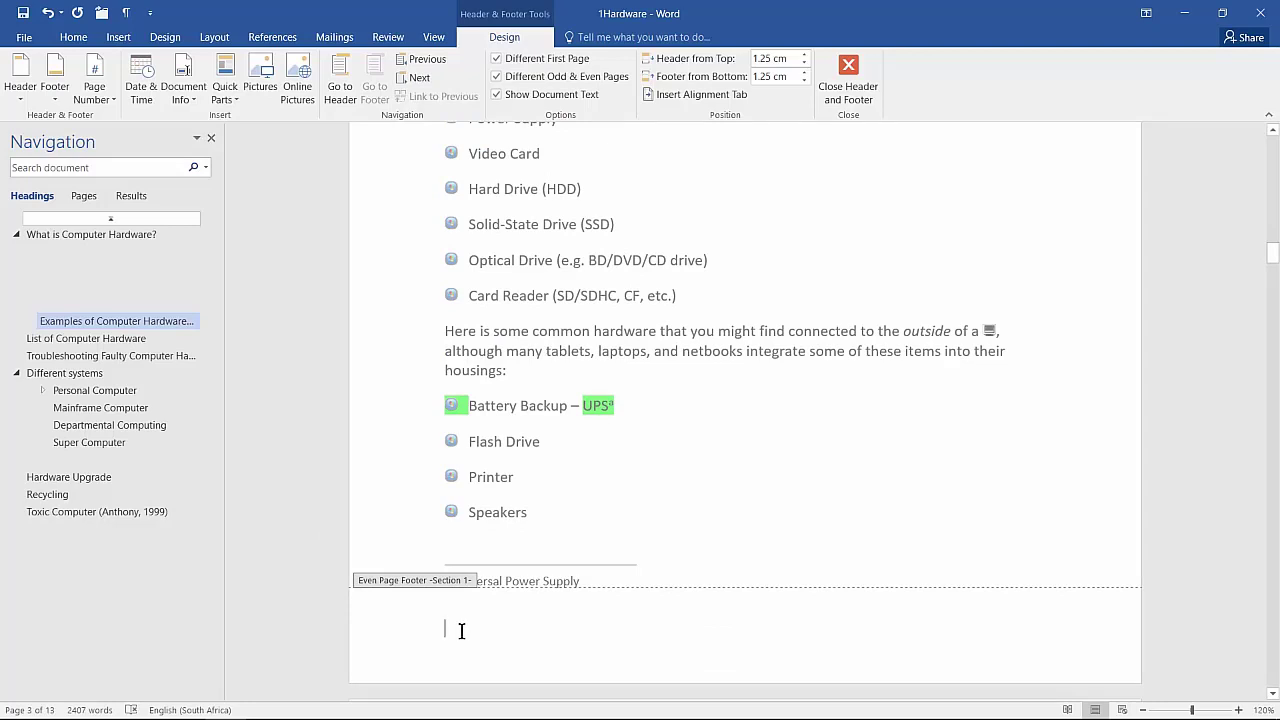
Step: Insert left-aligned Bold Numbers 1 ('Page 2 of 12') in the even-page footer and close footer editing
left_click(94, 92)
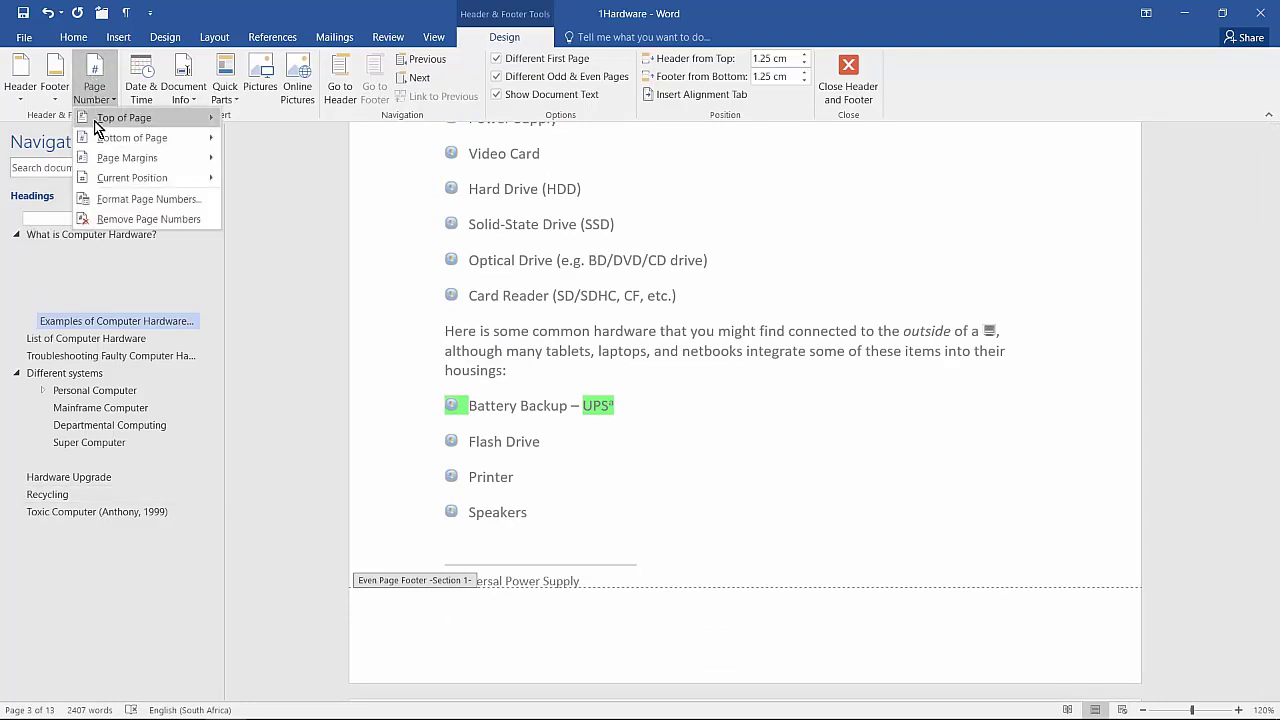
mouse_move(130, 139)
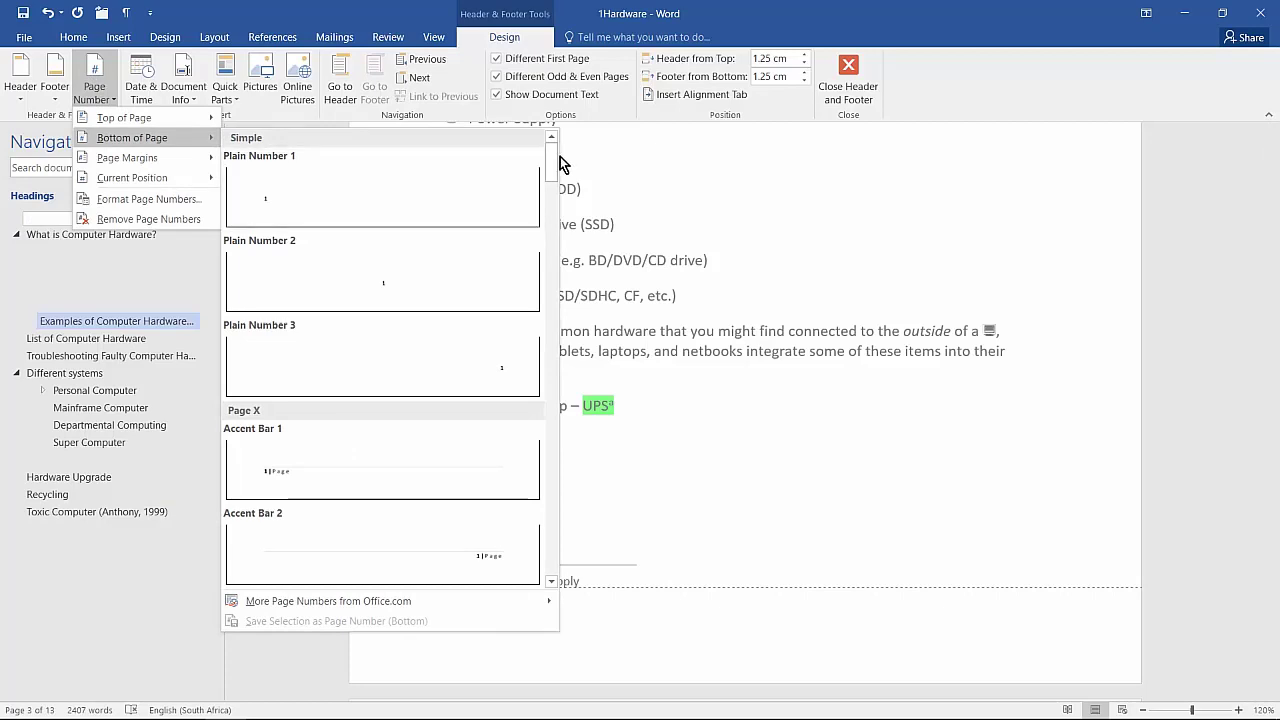
left_click_drag(560, 163, 558, 226)
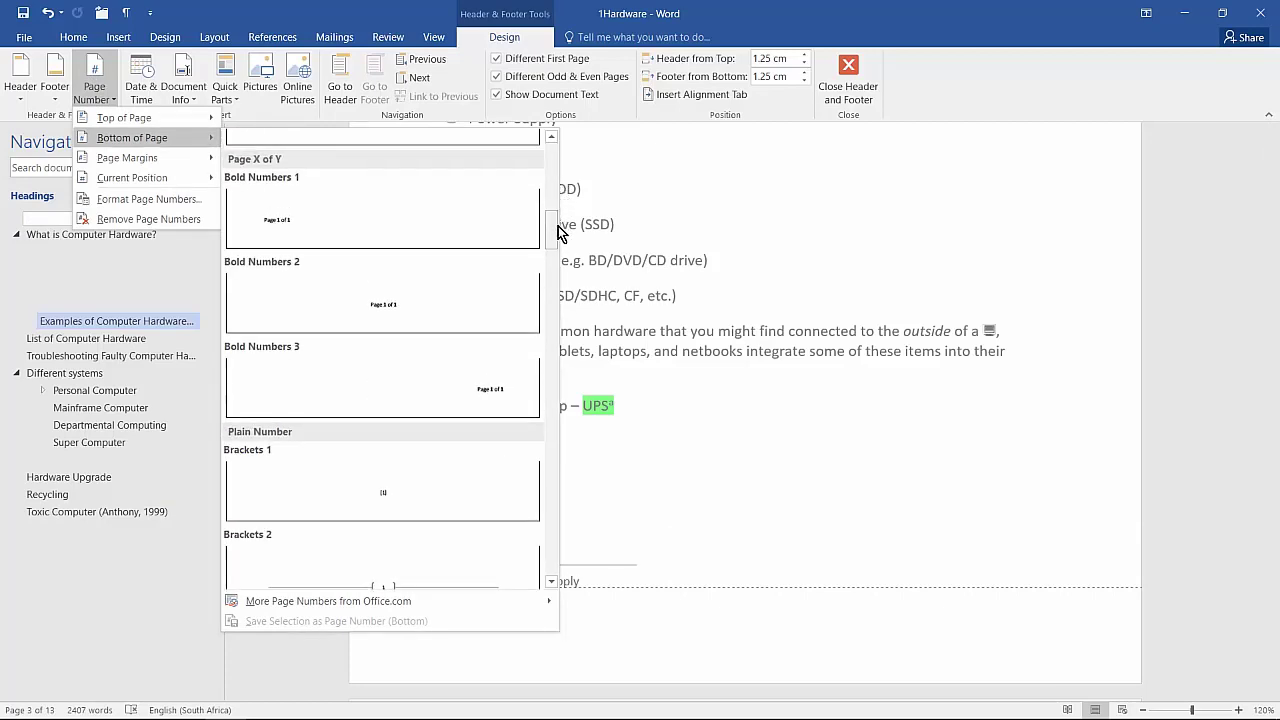
left_click(305, 222)
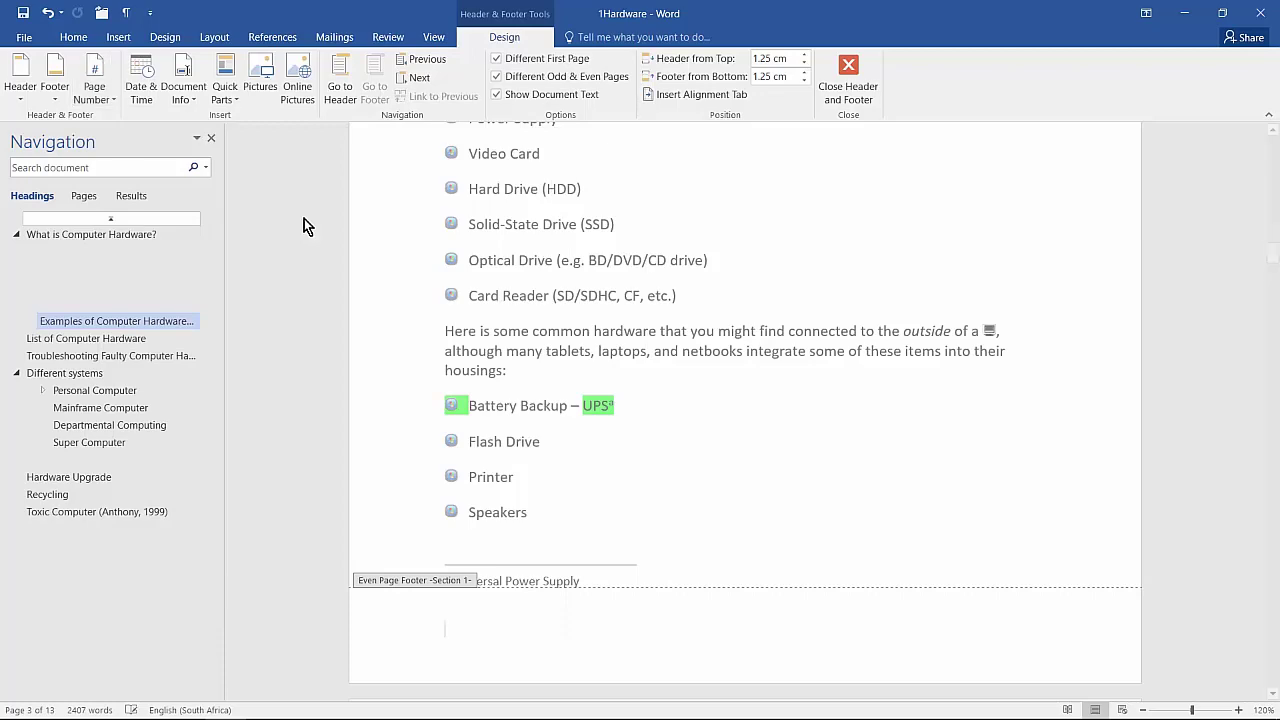
left_click(845, 72)
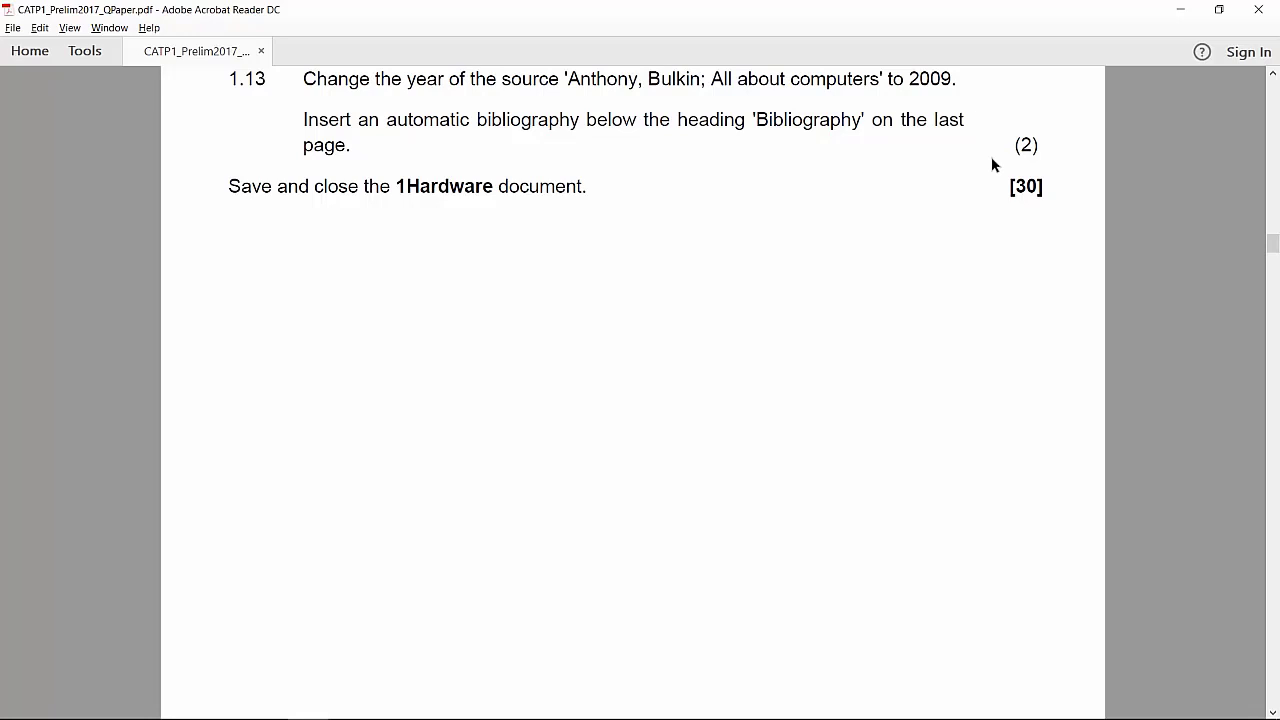
key("alt+Tab")
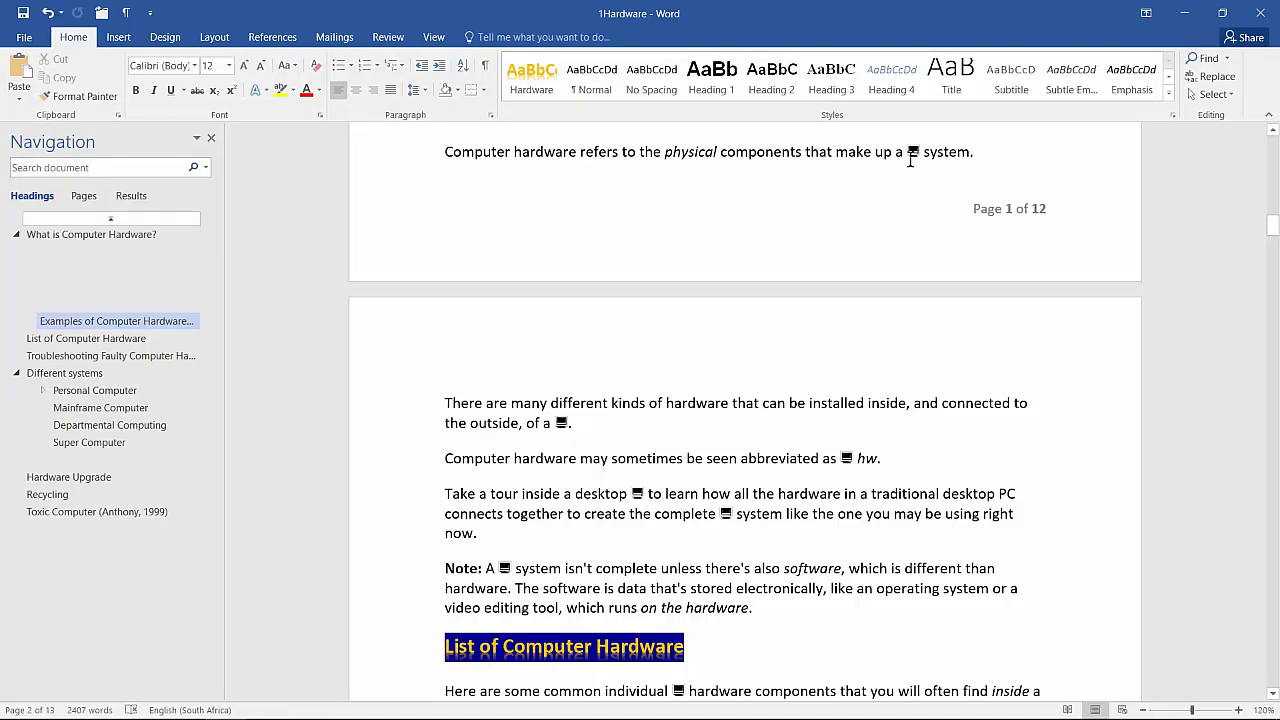
Step: In Manage Sources, change the Anthony, Bulkin 'All about computers' year from 1999 to 2009
left_click(293, 43)
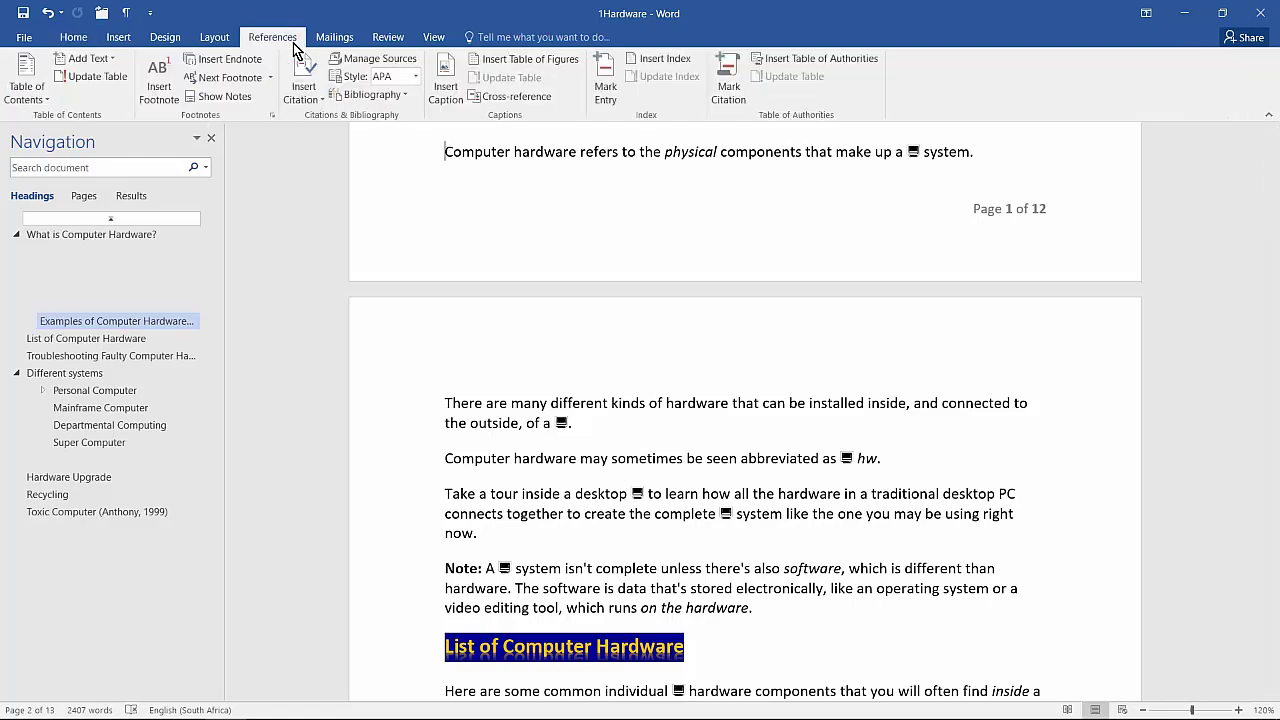
left_click(360, 65)
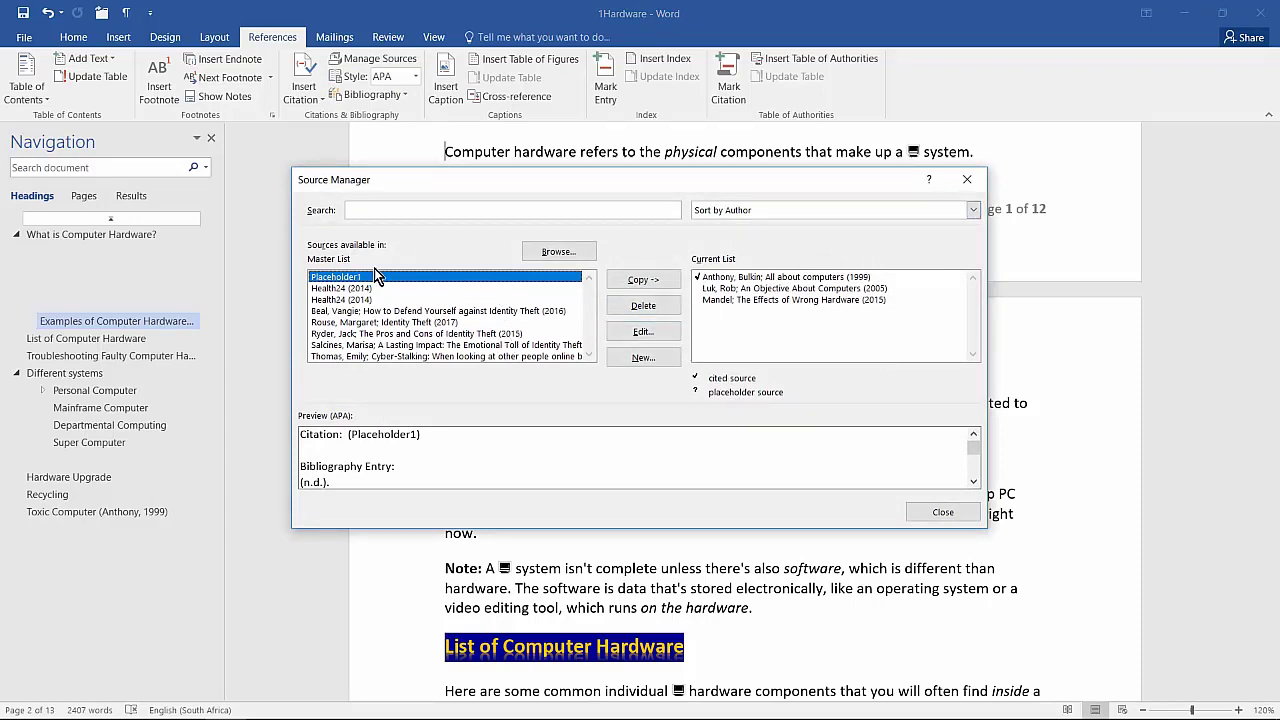
left_click(772, 280)
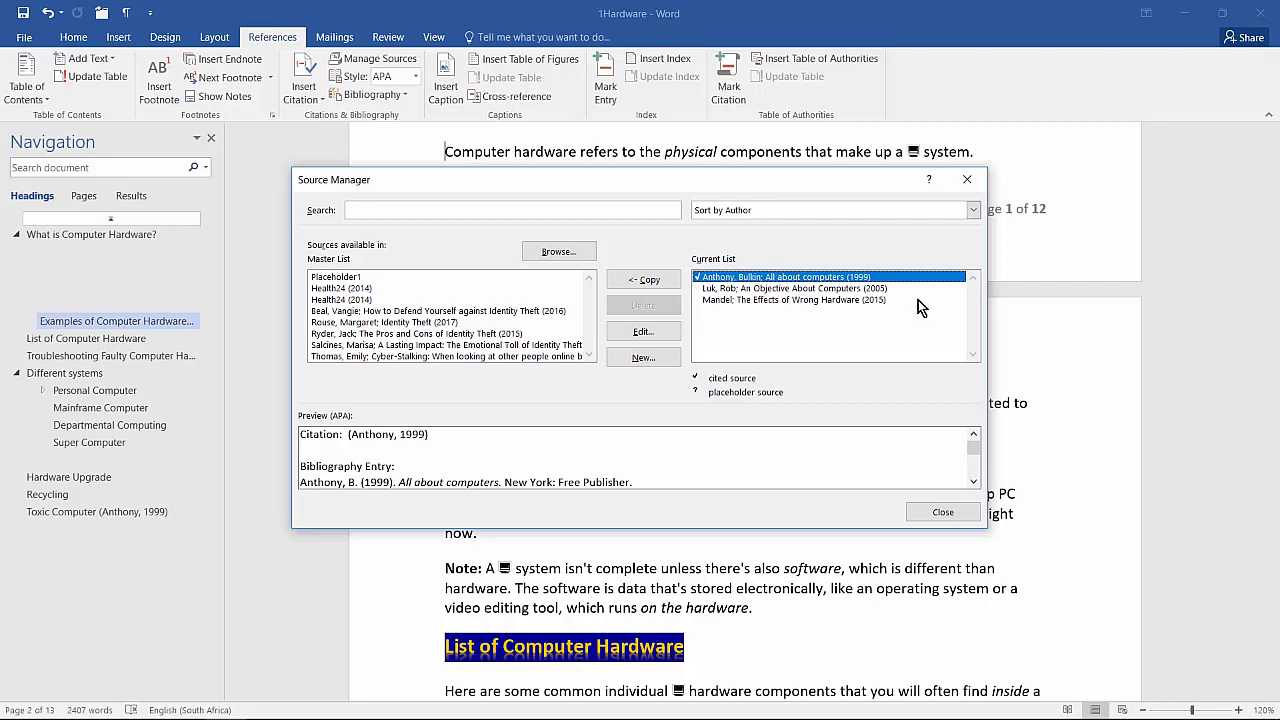
left_click(666, 332)
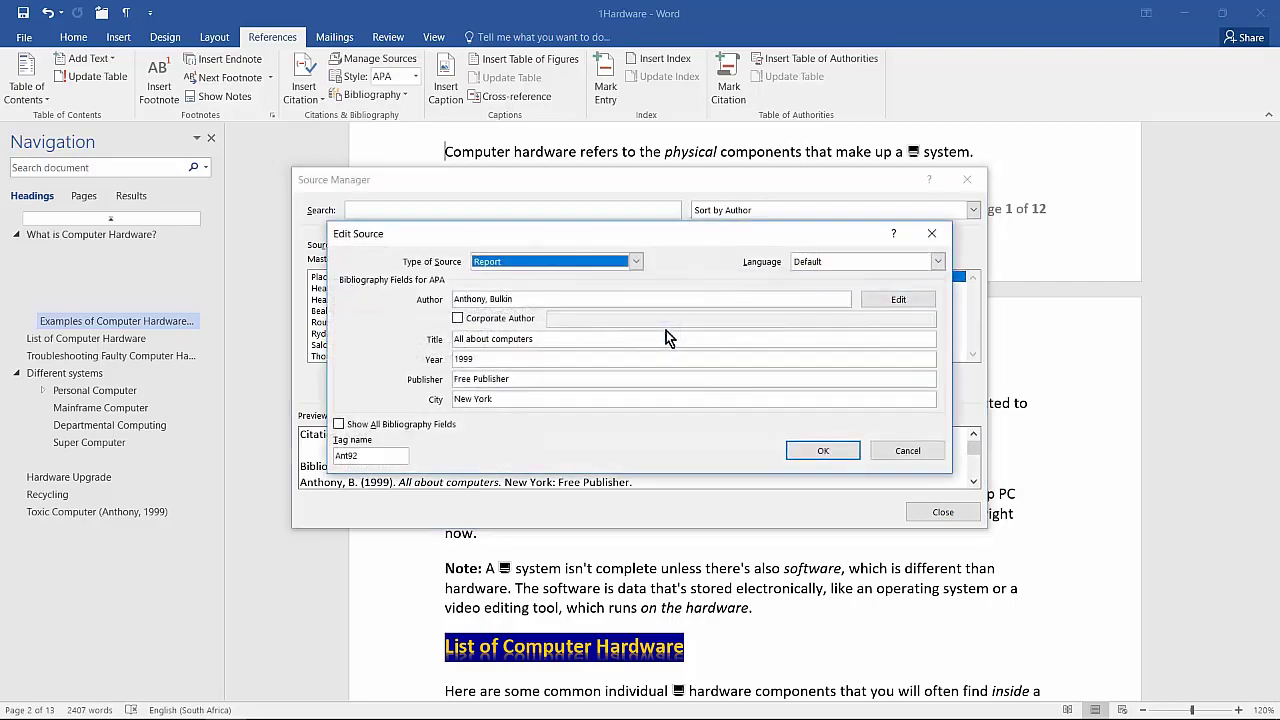
double_click(502, 362)
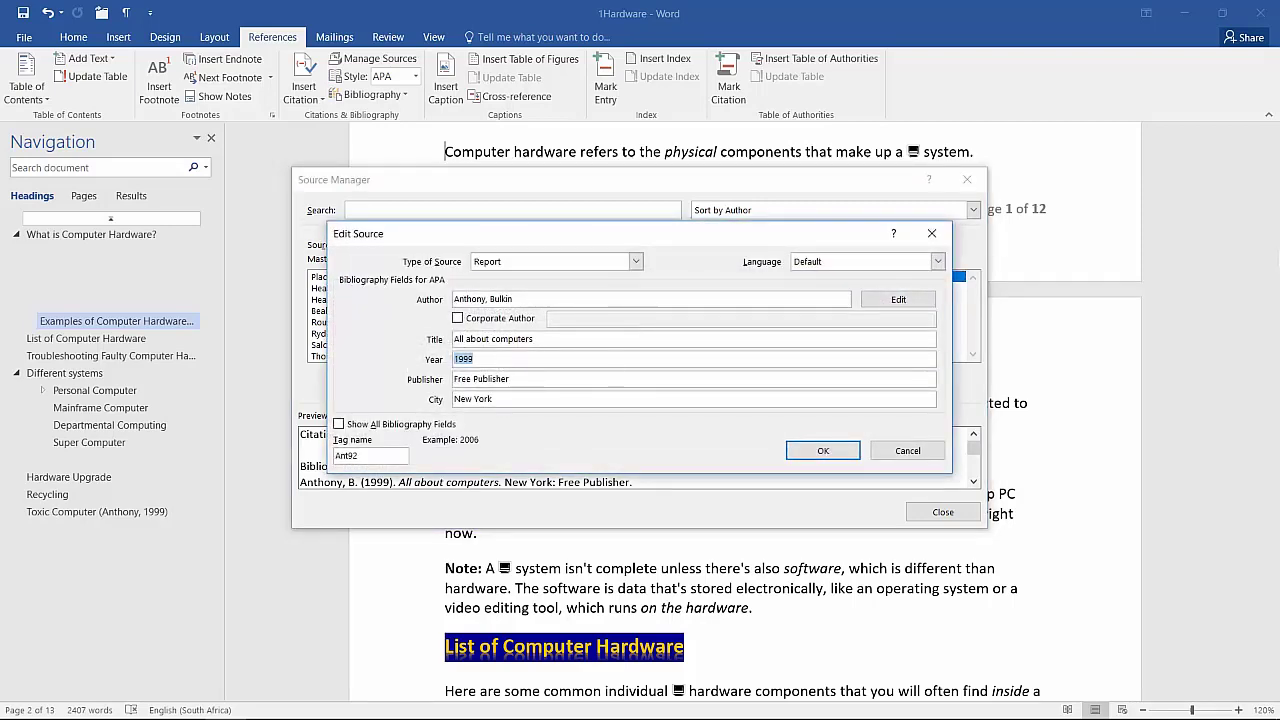
type("2009")
key("Return")
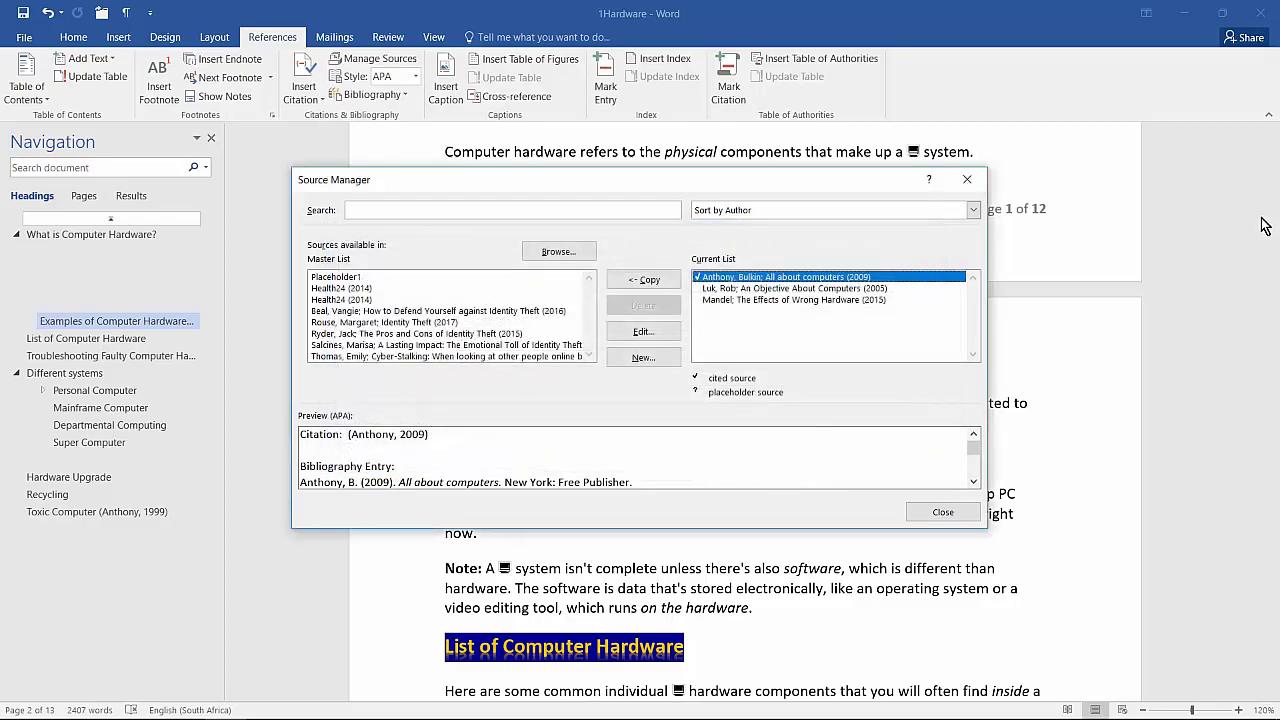
left_click(945, 512)
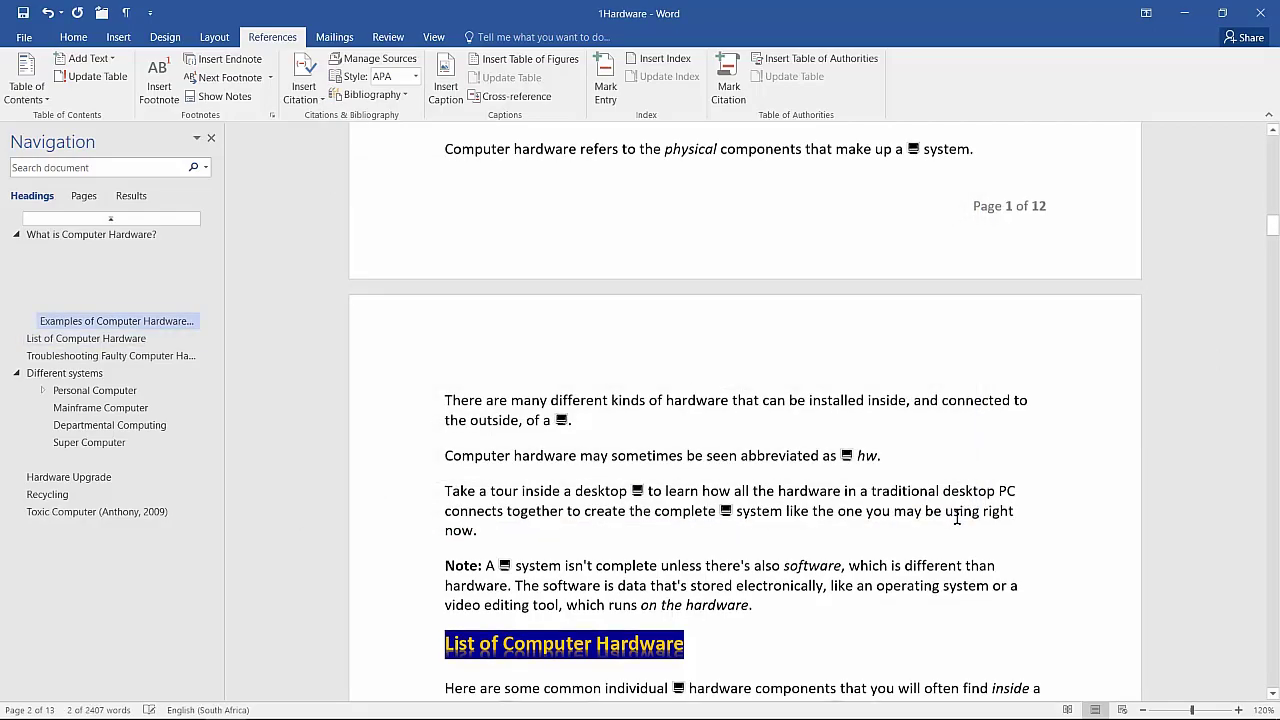
Step: Insert an automatic bibliography under the Bibliography heading on the last page and update it
scroll(957, 517, "down", 20)
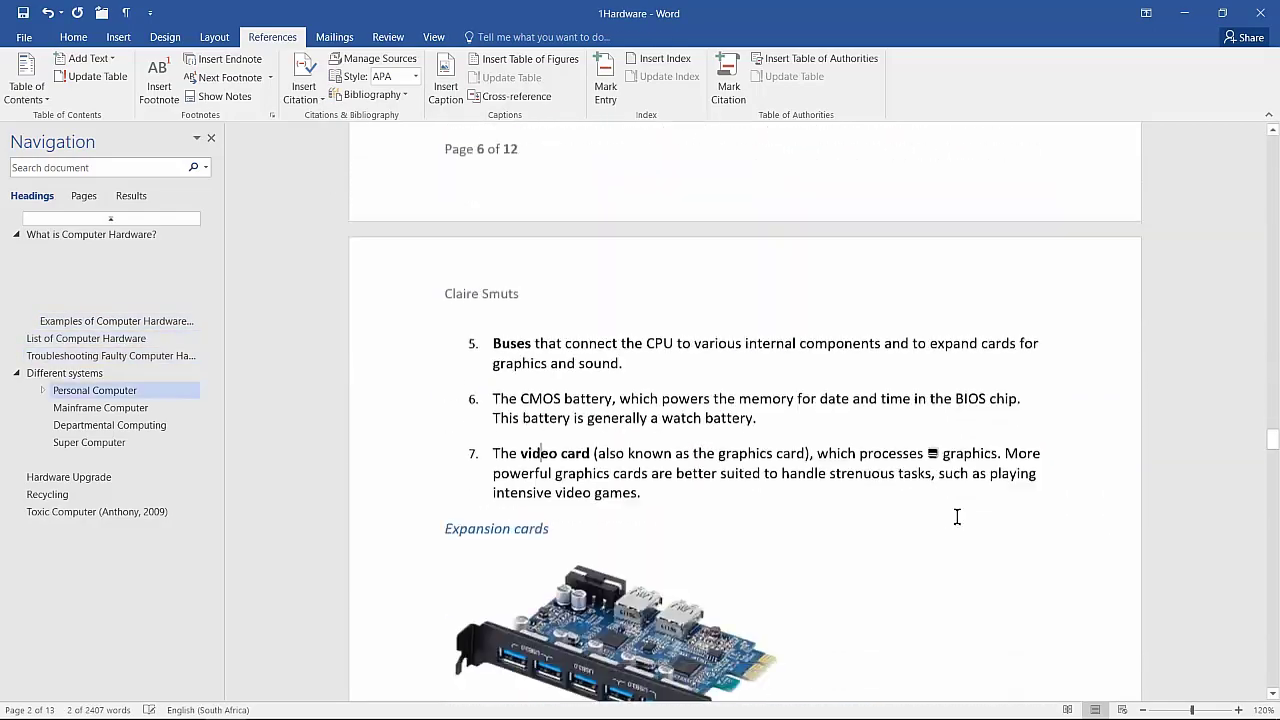
scroll(957, 517, "down", 20)
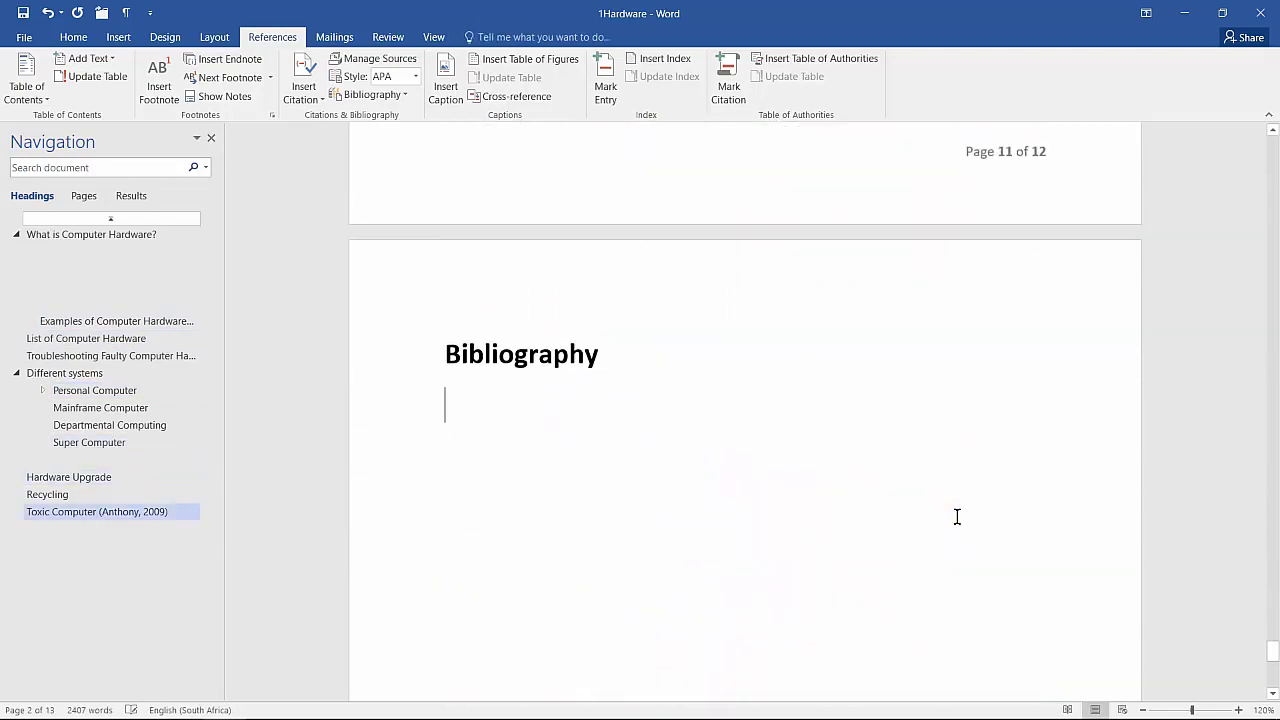
left_click(368, 96)
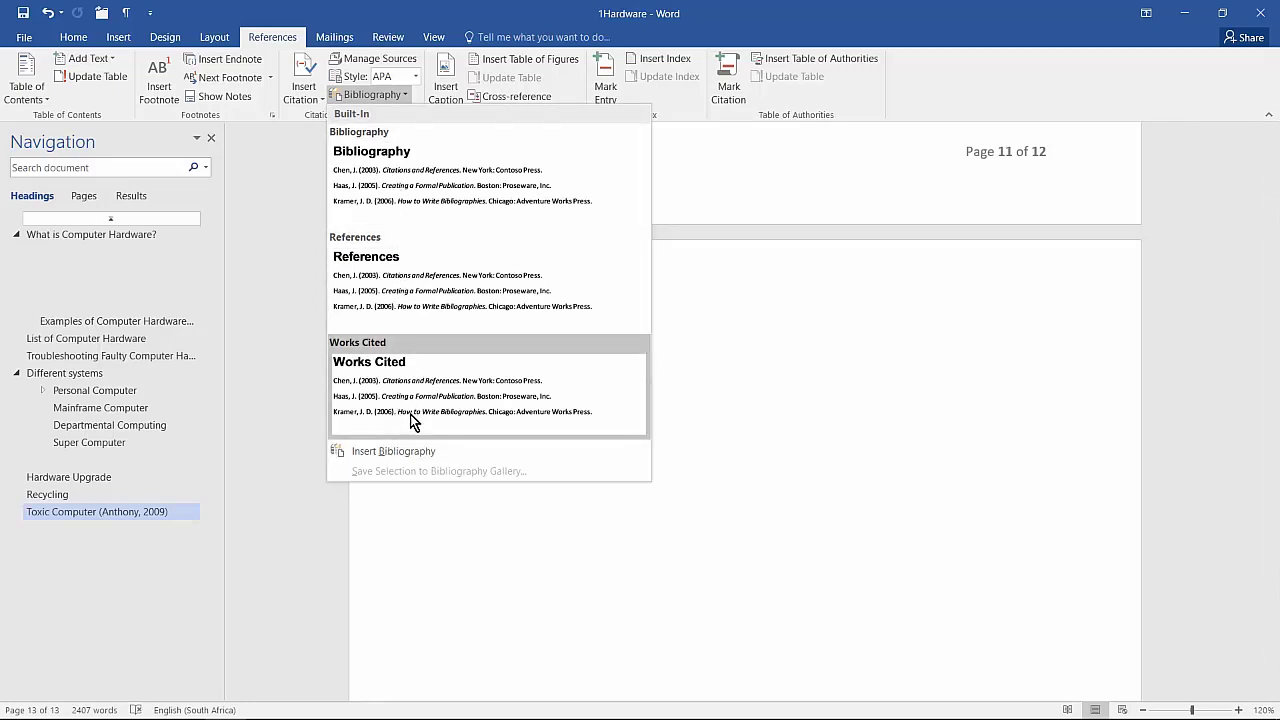
left_click(392, 452)
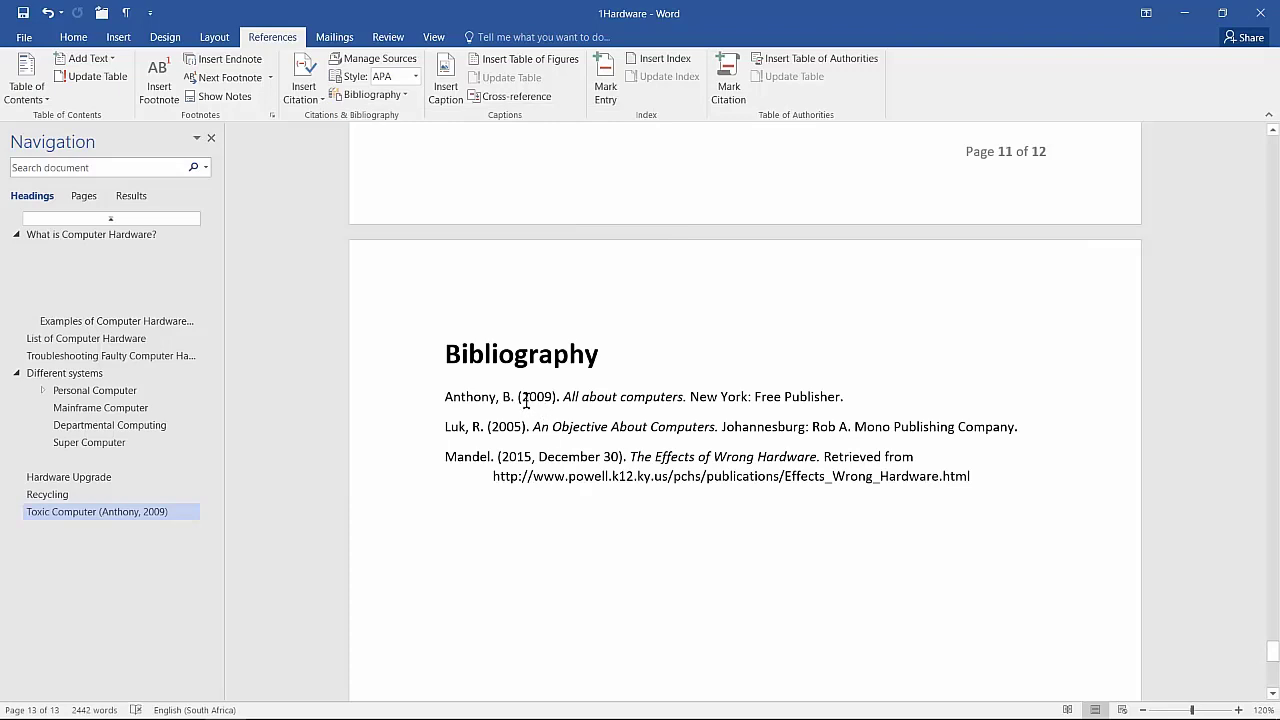
right_click(527, 399)
left_click(590, 496)
Step: Overwrite the first entry's year with 2010, then update the field so it reverts to 2009
left_click_drag(519, 399, 547, 401)
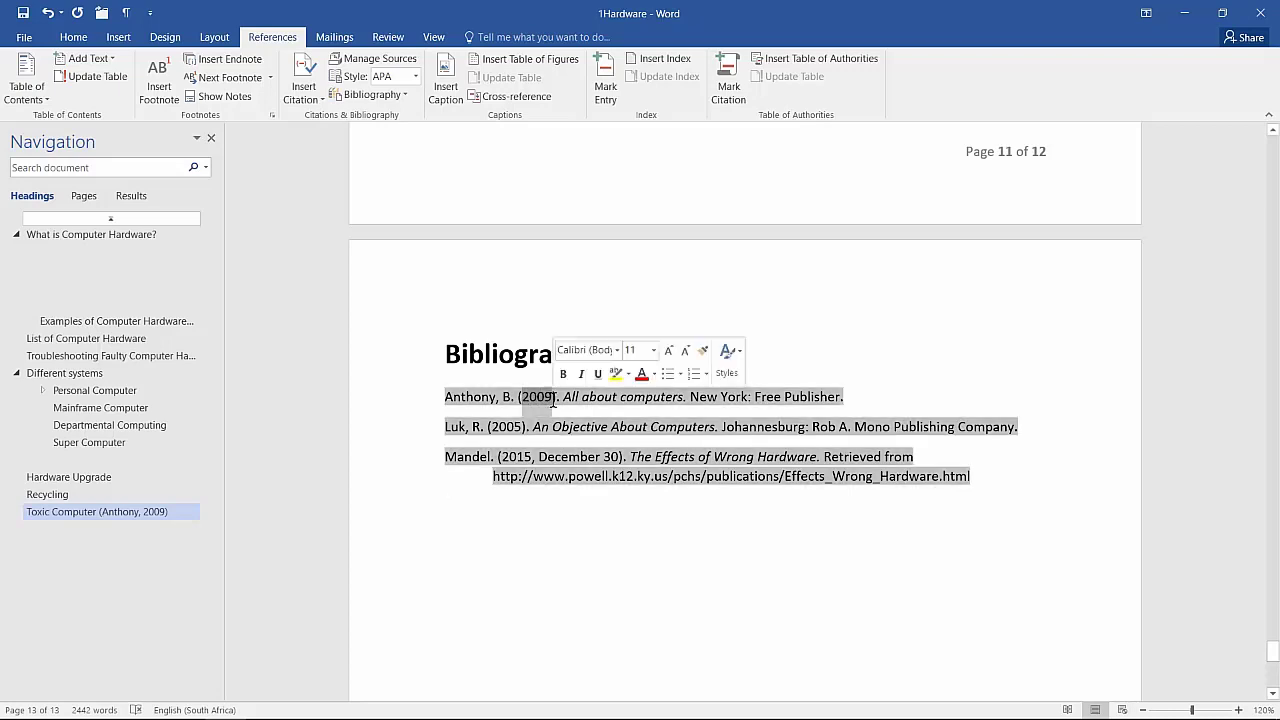
type("2010")
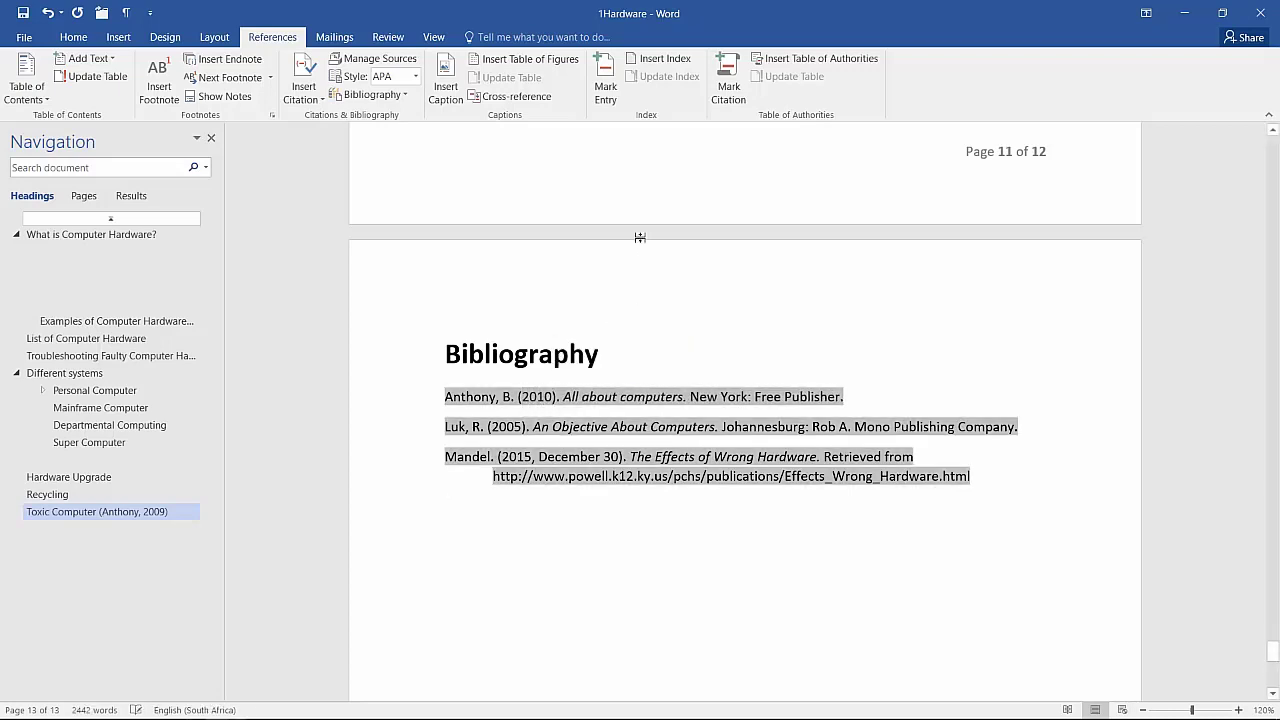
left_click(569, 300)
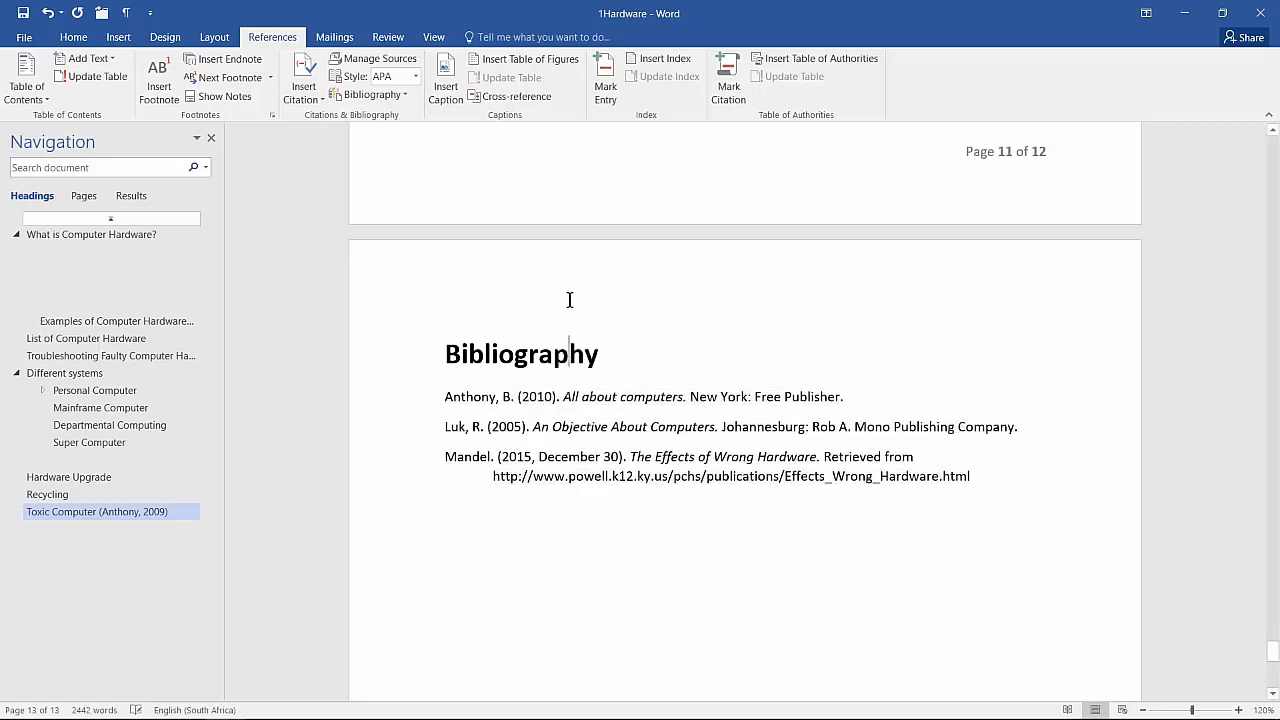
right_click(527, 399)
left_click(577, 490)
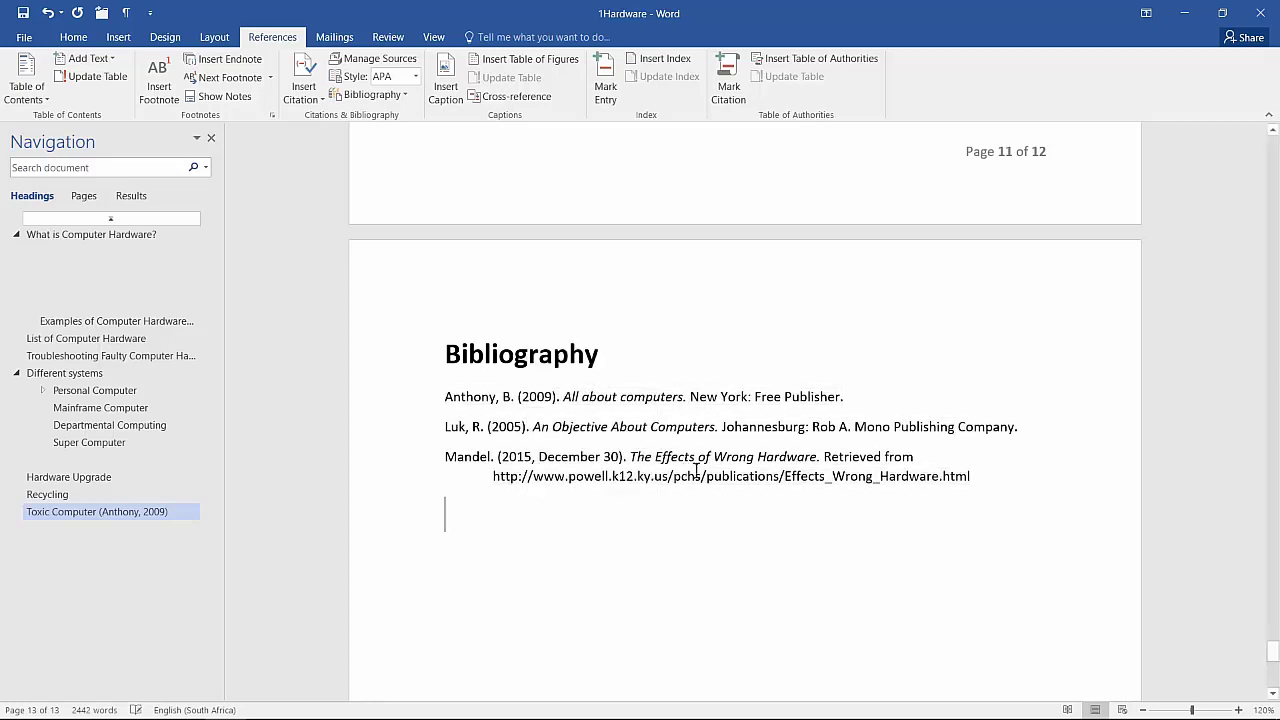